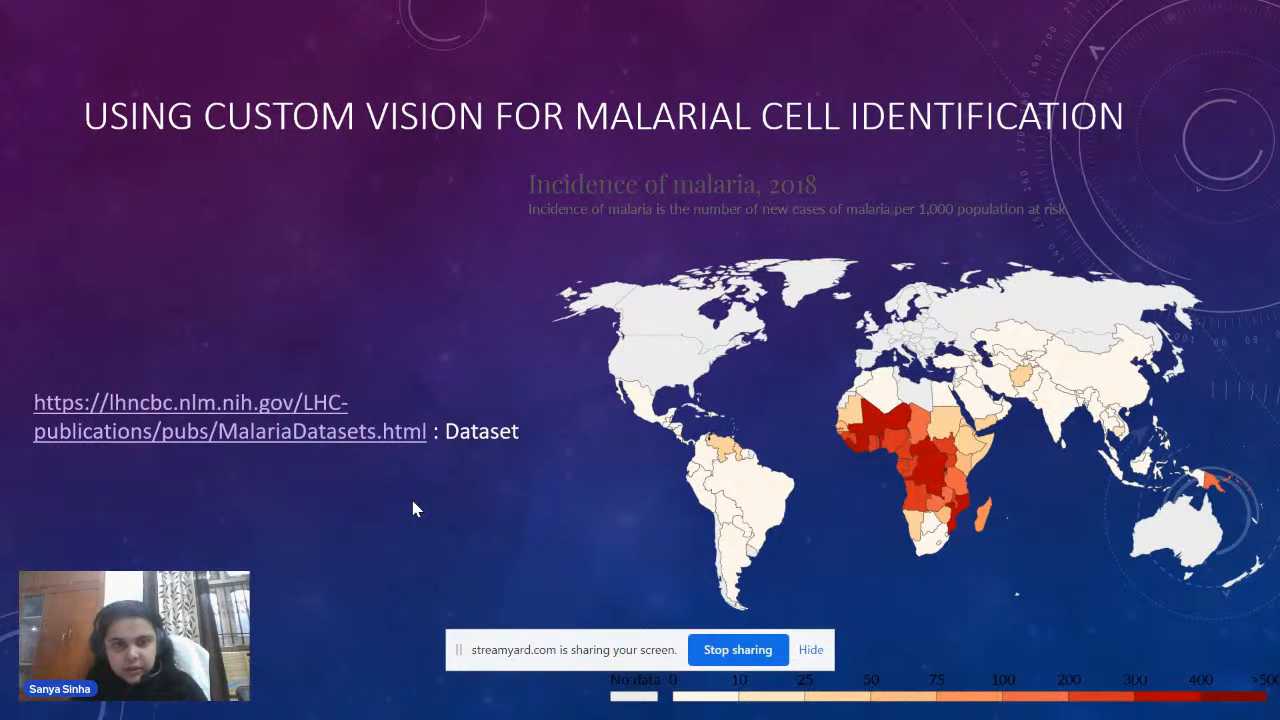
Open the malaria dataset link from the slide and examine the abstract's image count, cell classes and dataset download links.
click(172, 412)
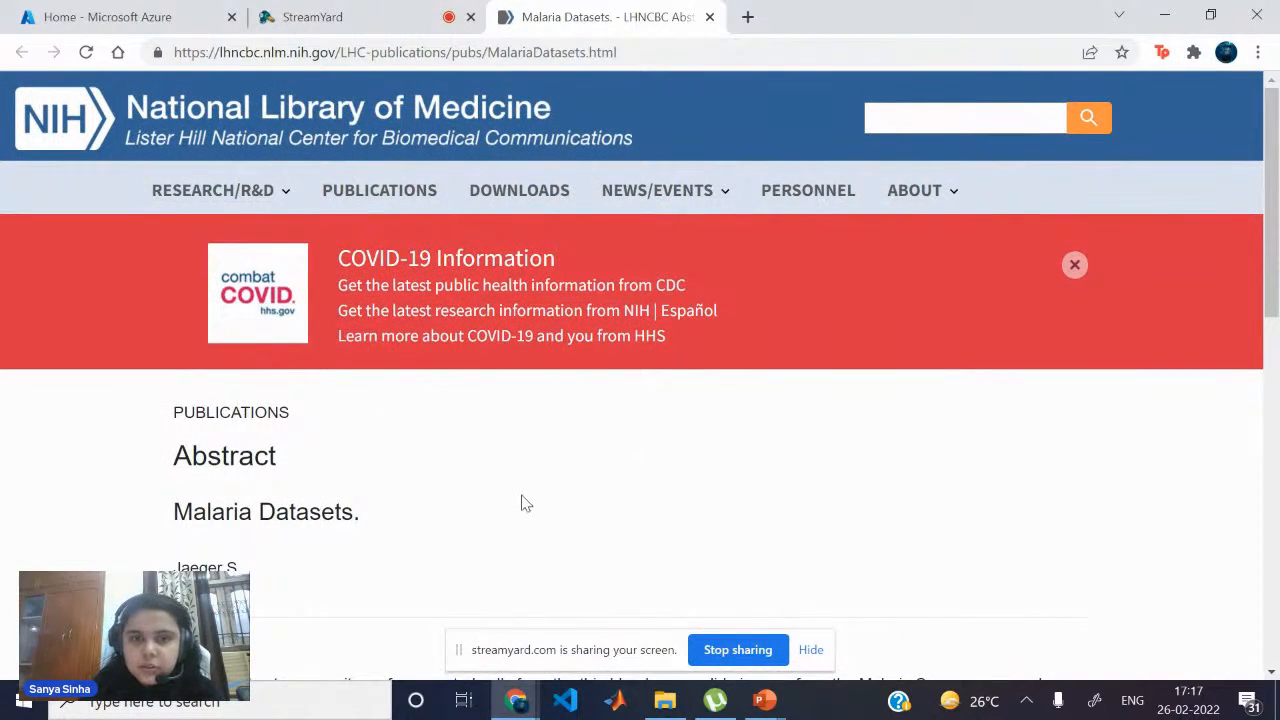
scroll(522, 498, down, 3)
scroll(522, 496, down, 2)
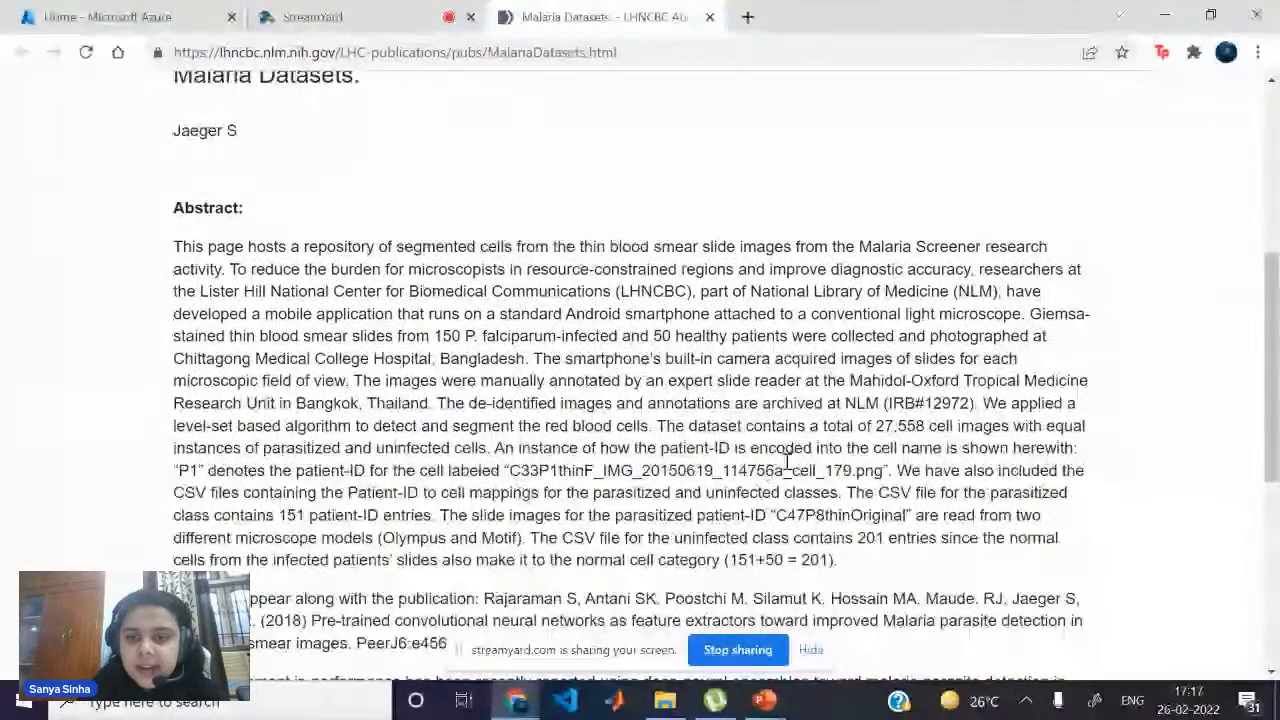
drag(876, 426, 1010, 428)
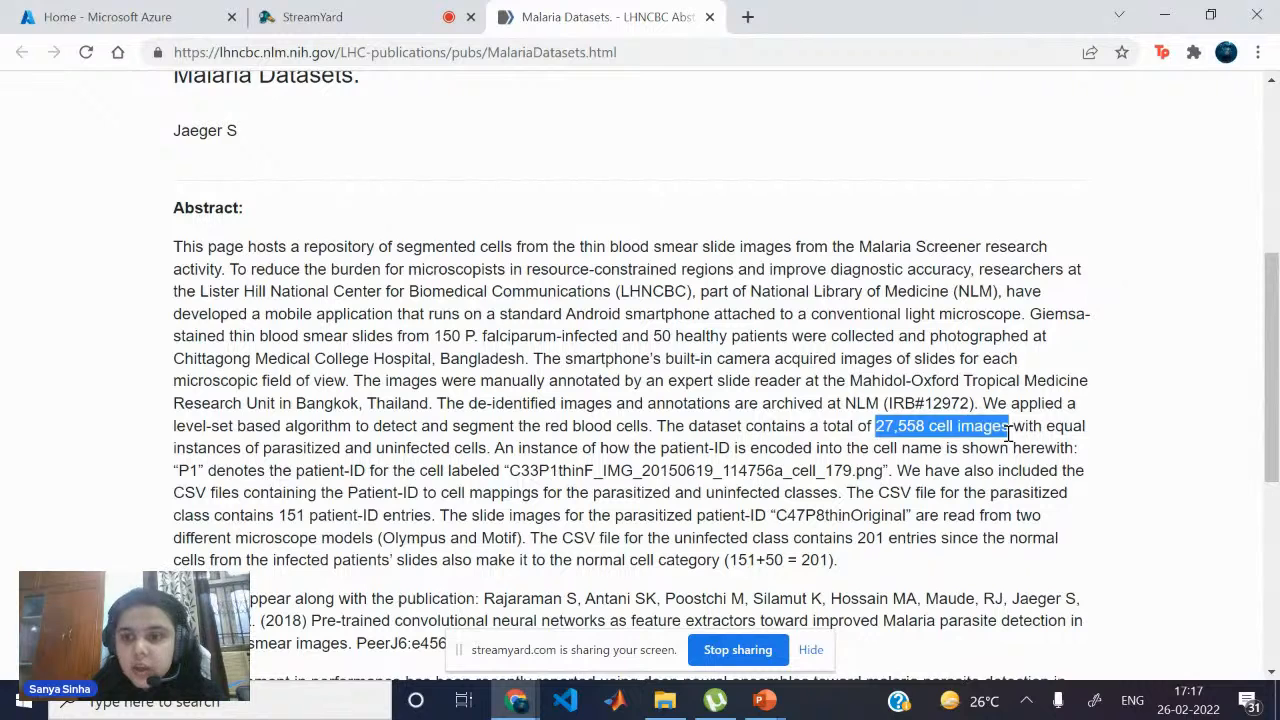
click(310, 447)
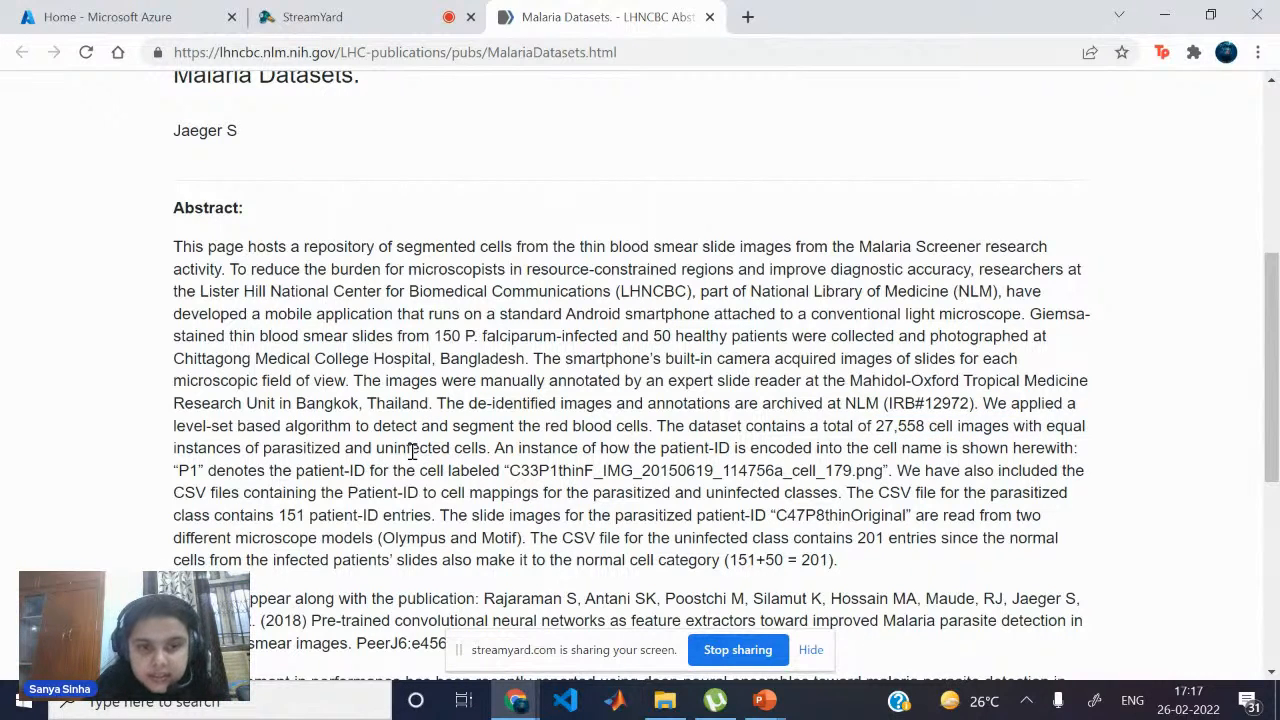
drag(261, 448, 354, 448)
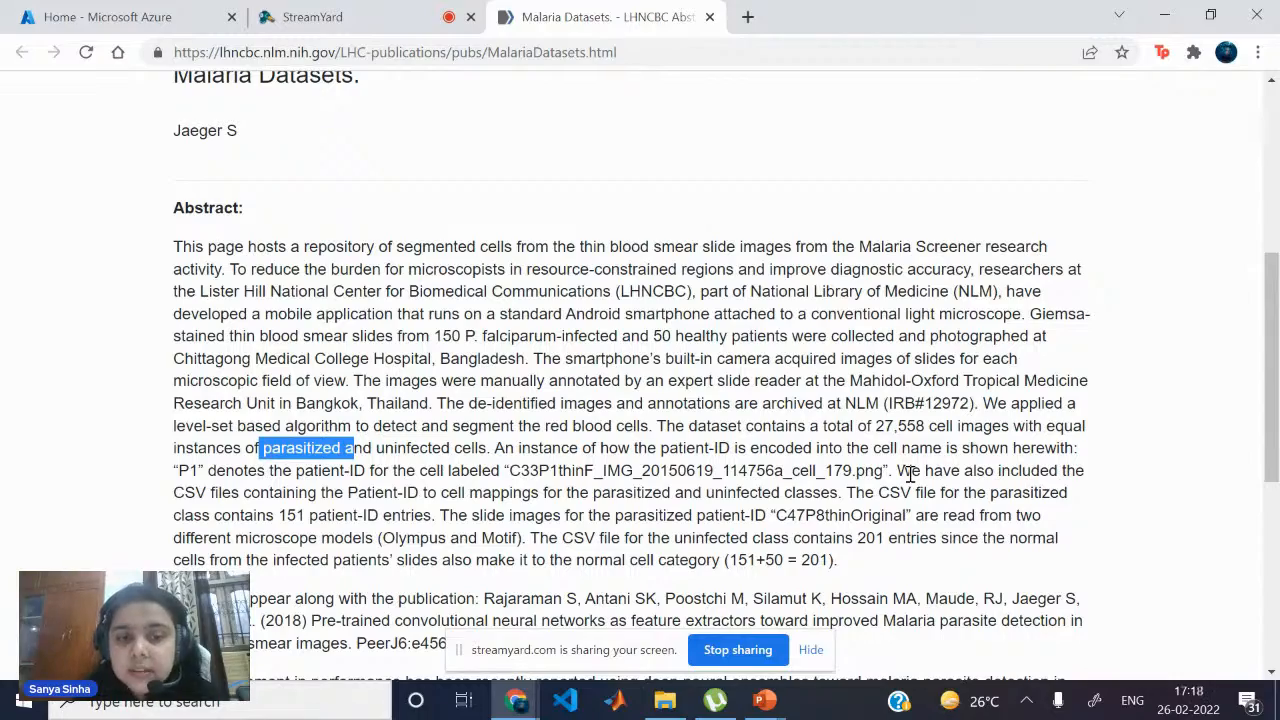
scroll(910, 475, down, 4)
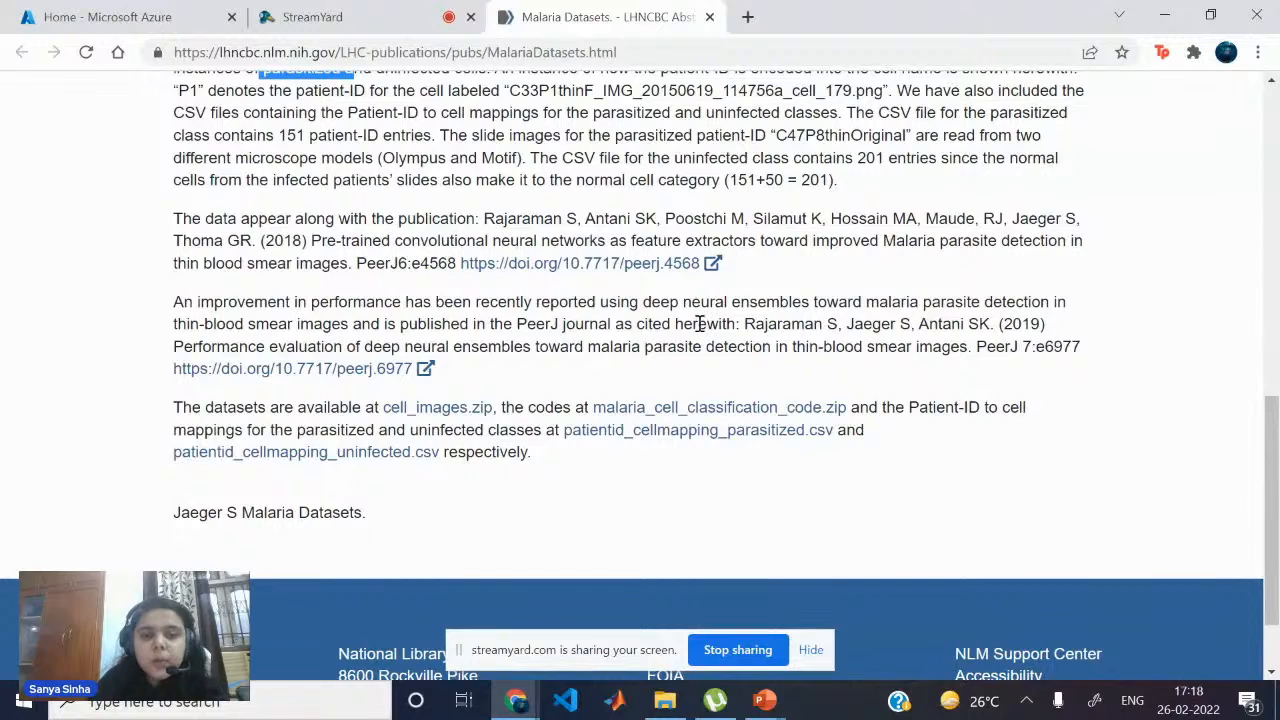
scroll(700, 323, up, 1)
Switch to File Explorer and examine the test and train subfolders inside the Parasitized and Uninfected folders of cell_images.
click(664, 700)
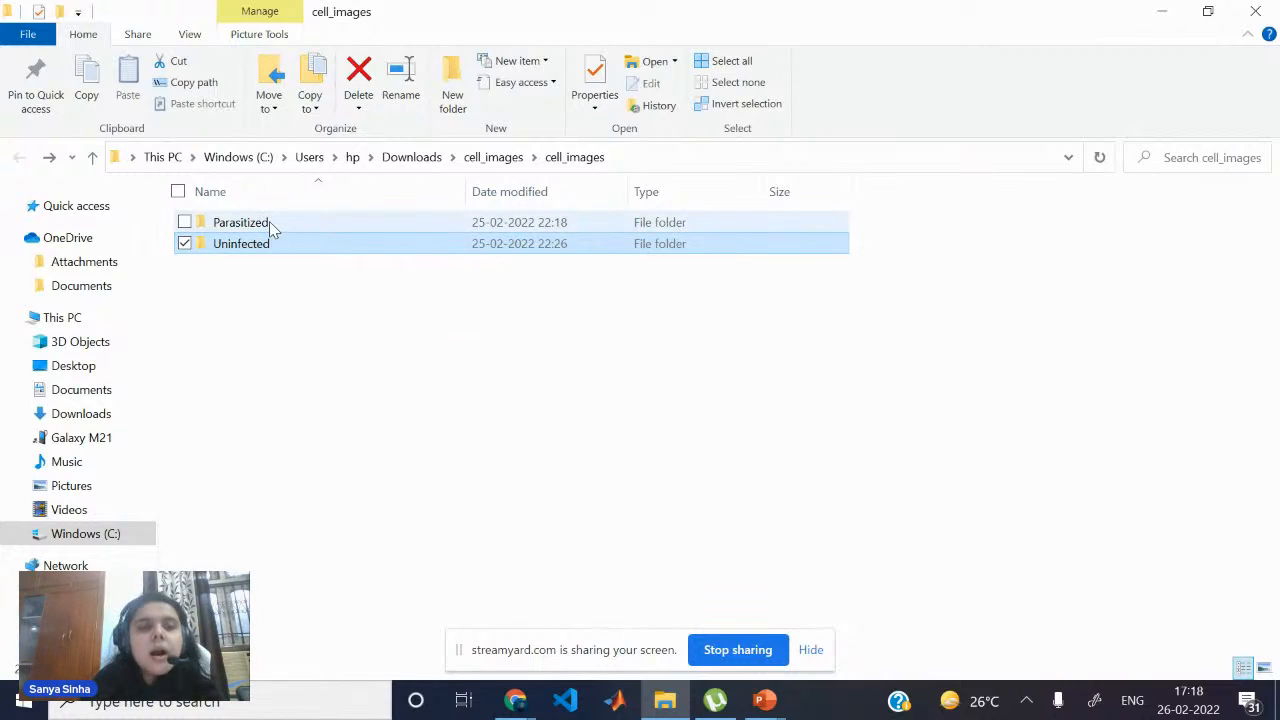
mouse_move(269, 221)
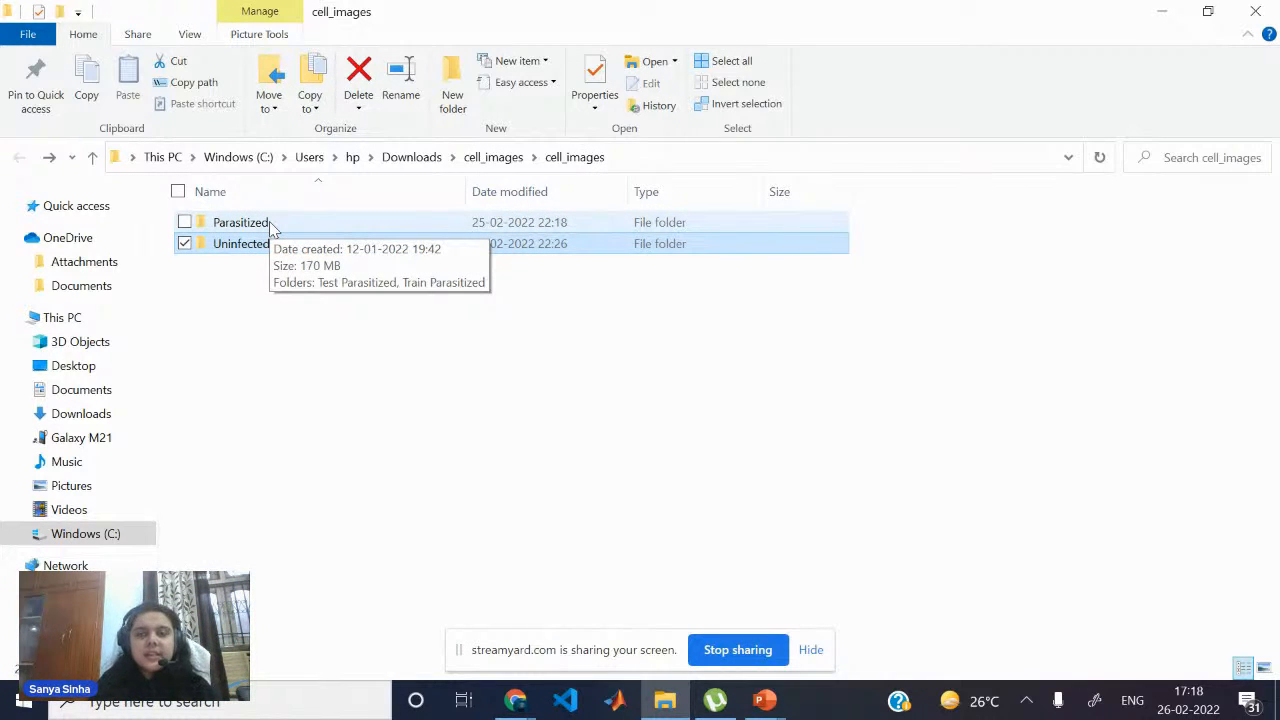
double_click(270, 224)
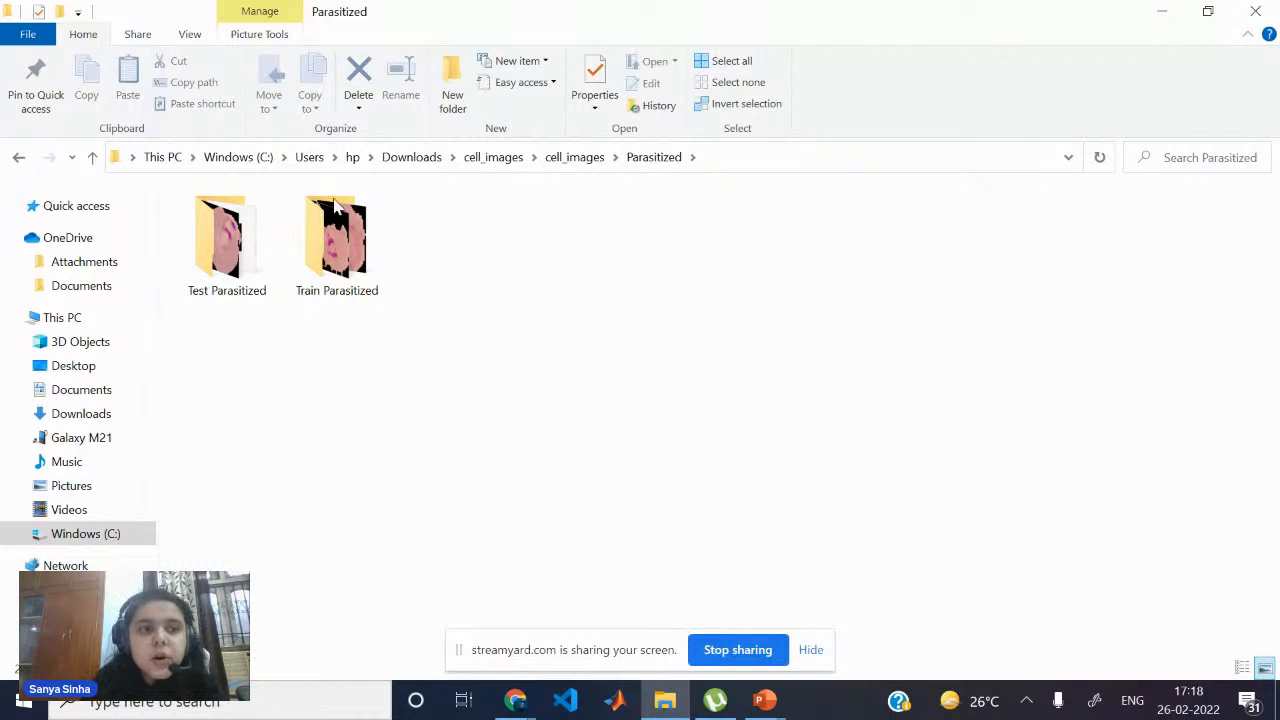
click(21, 160)
double_click(252, 247)
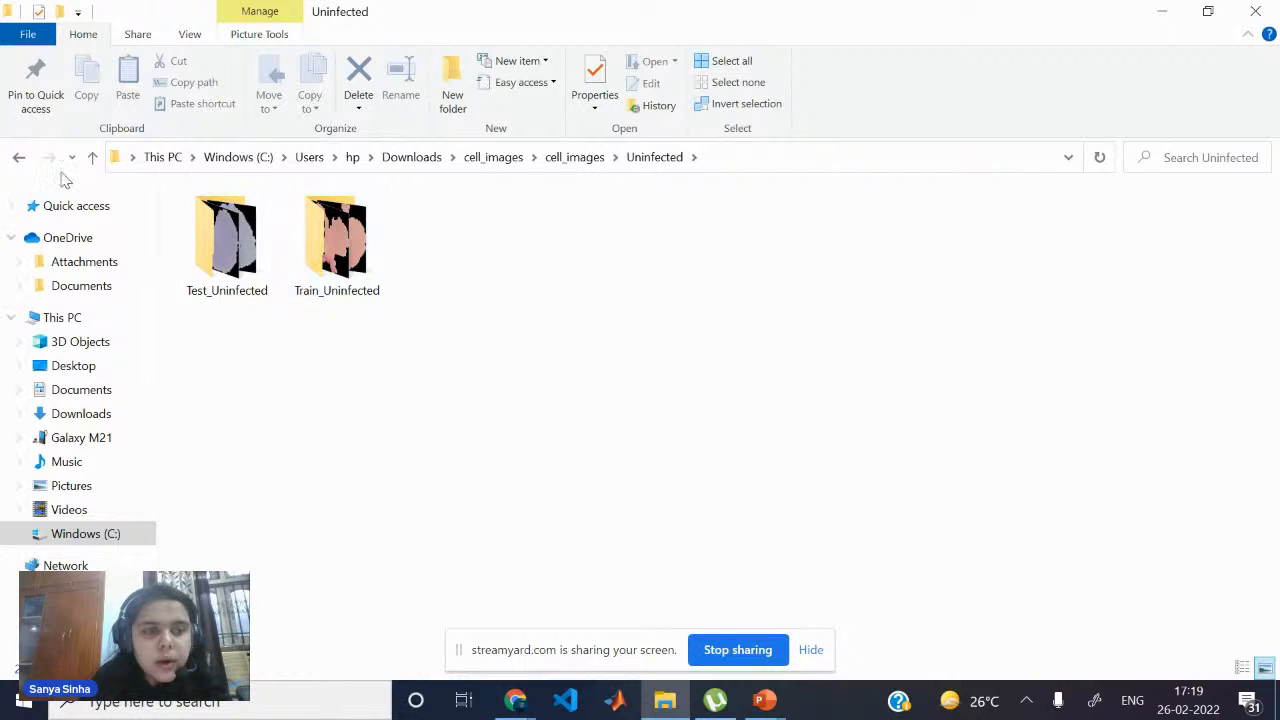
click(18, 162)
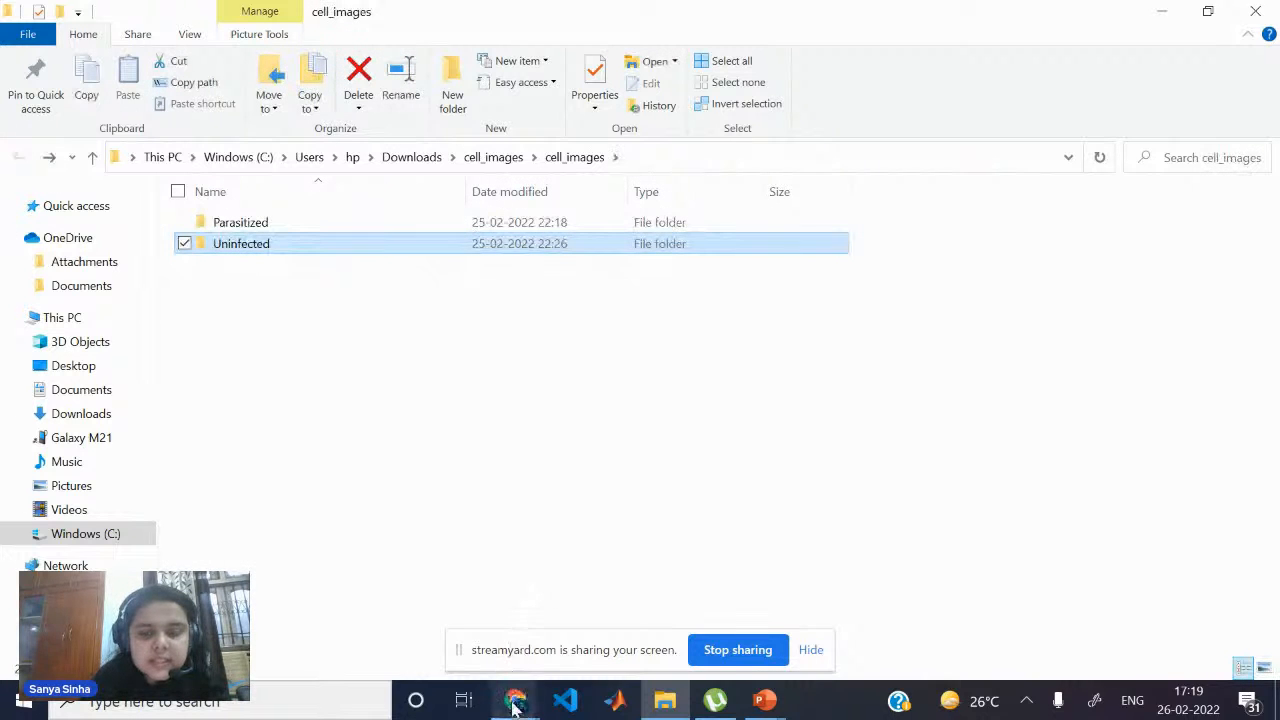
Return to the Malaria Datasets page in Chrome and look through it down to the dataset download links.
mouse_move(515, 706)
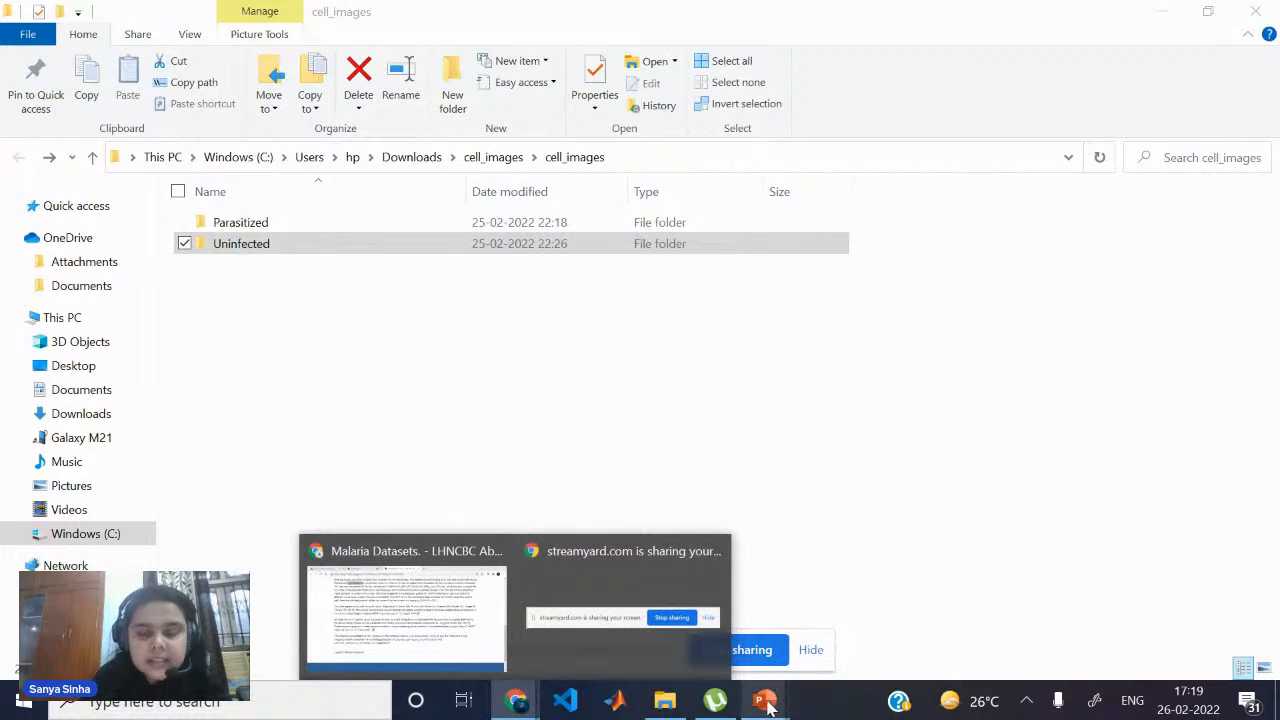
mouse_move(767, 706)
click(486, 630)
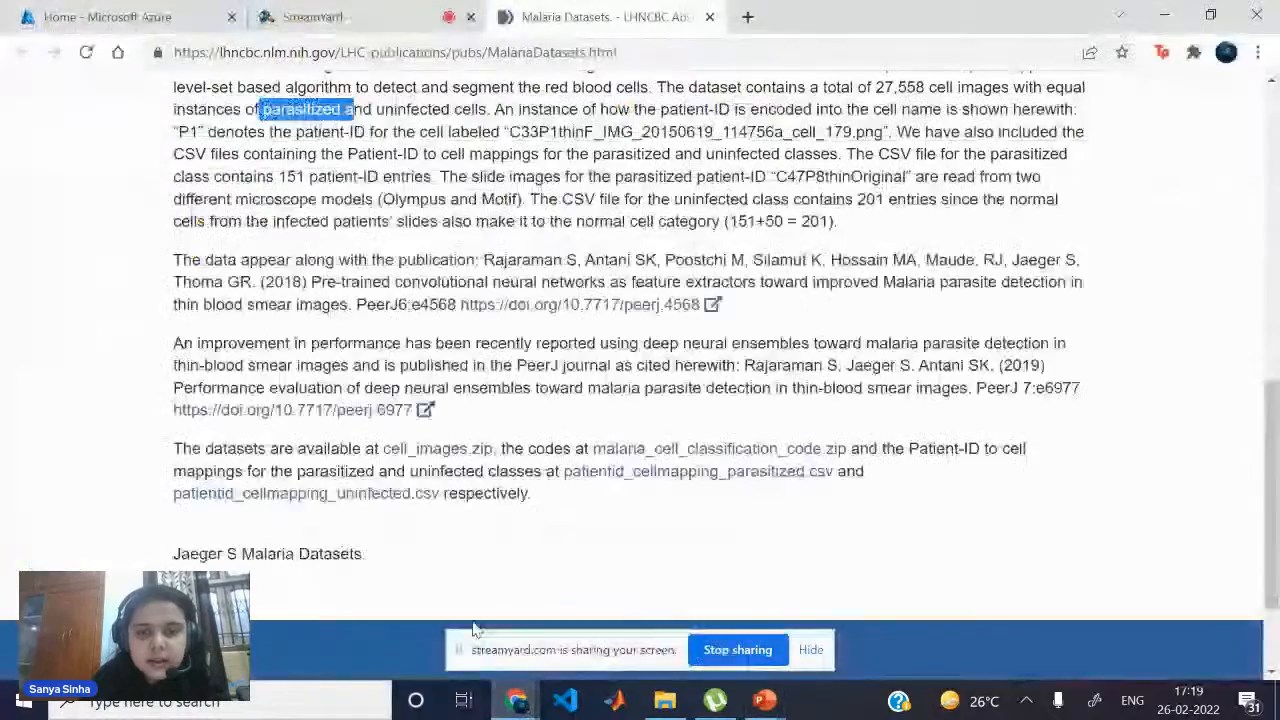
scroll(792, 432, up, 1)
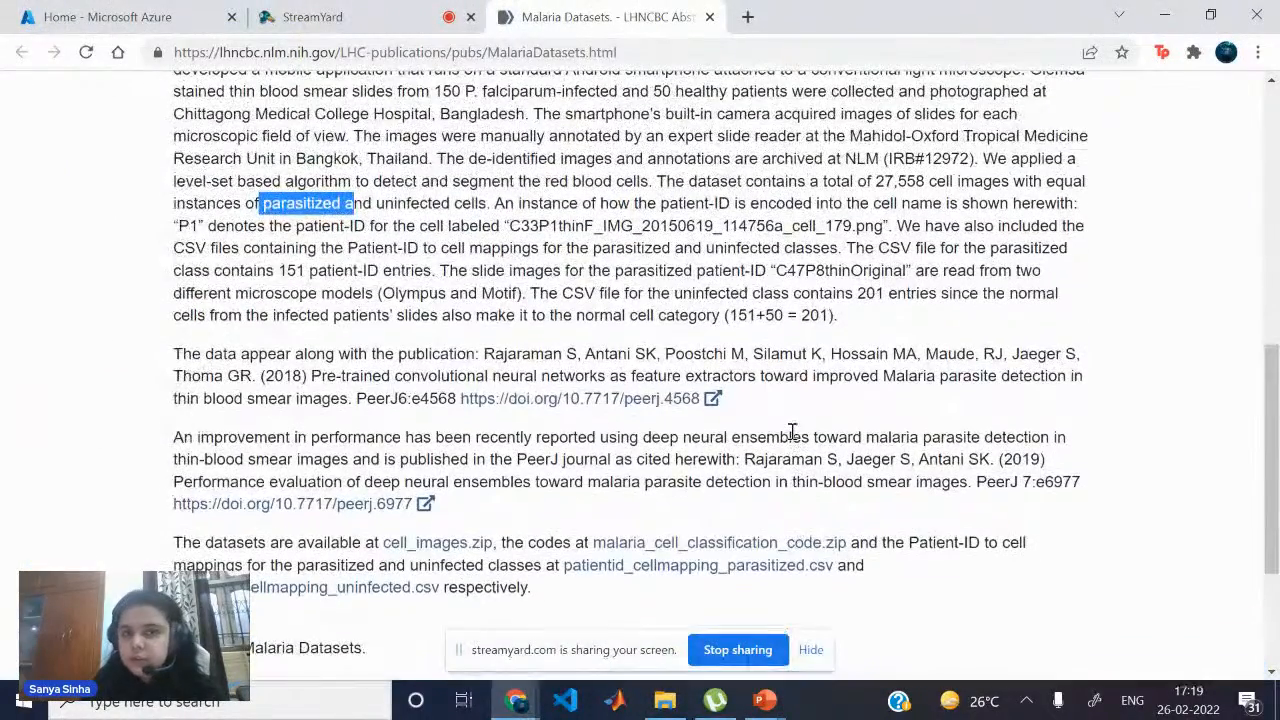
scroll(792, 432, up, 8)
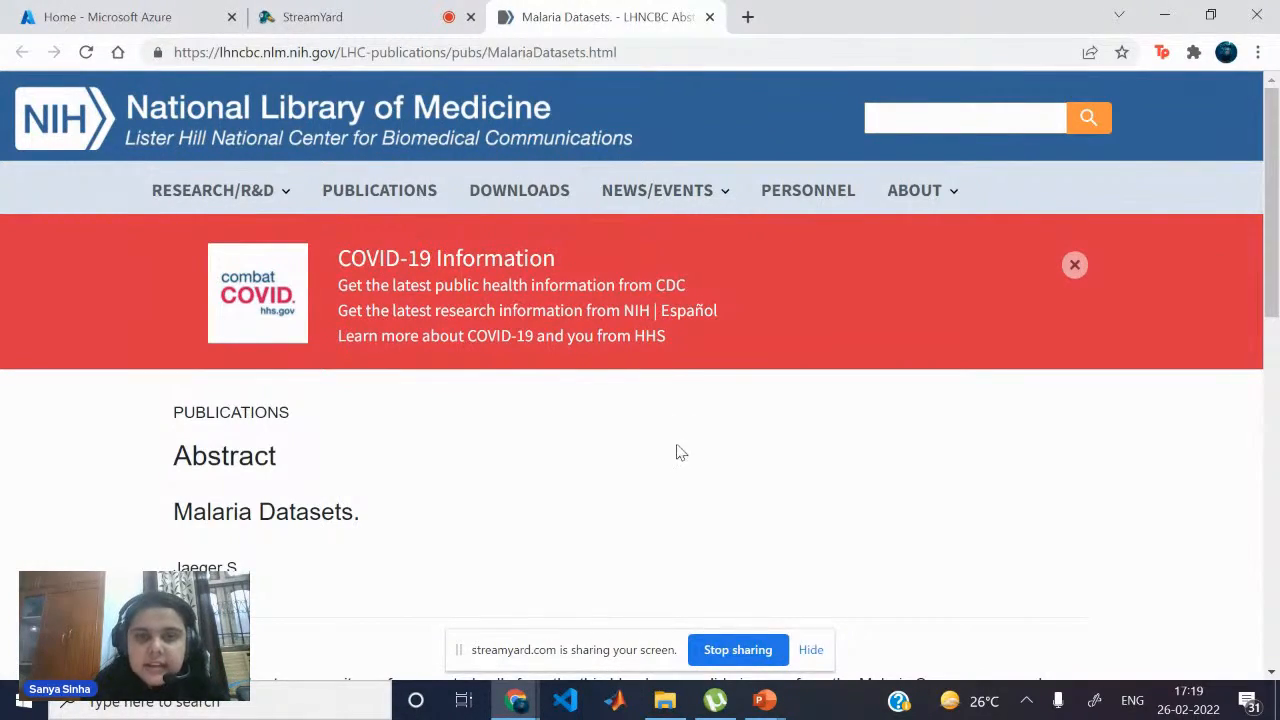
scroll(700, 417, down, 1)
scroll(700, 417, down, 10)
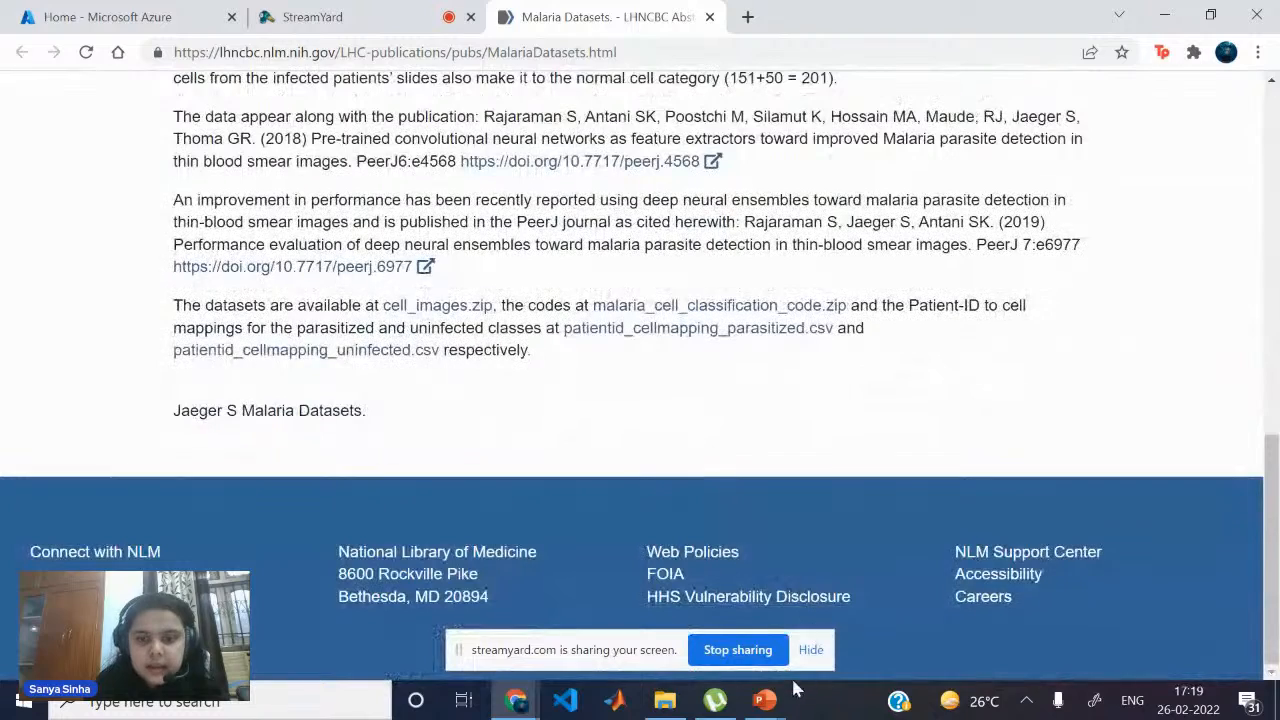
Advance the PowerPoint slide show to the Create a New Resource slide, and view the Azure portal home page in Chrome.
mouse_move(768, 705)
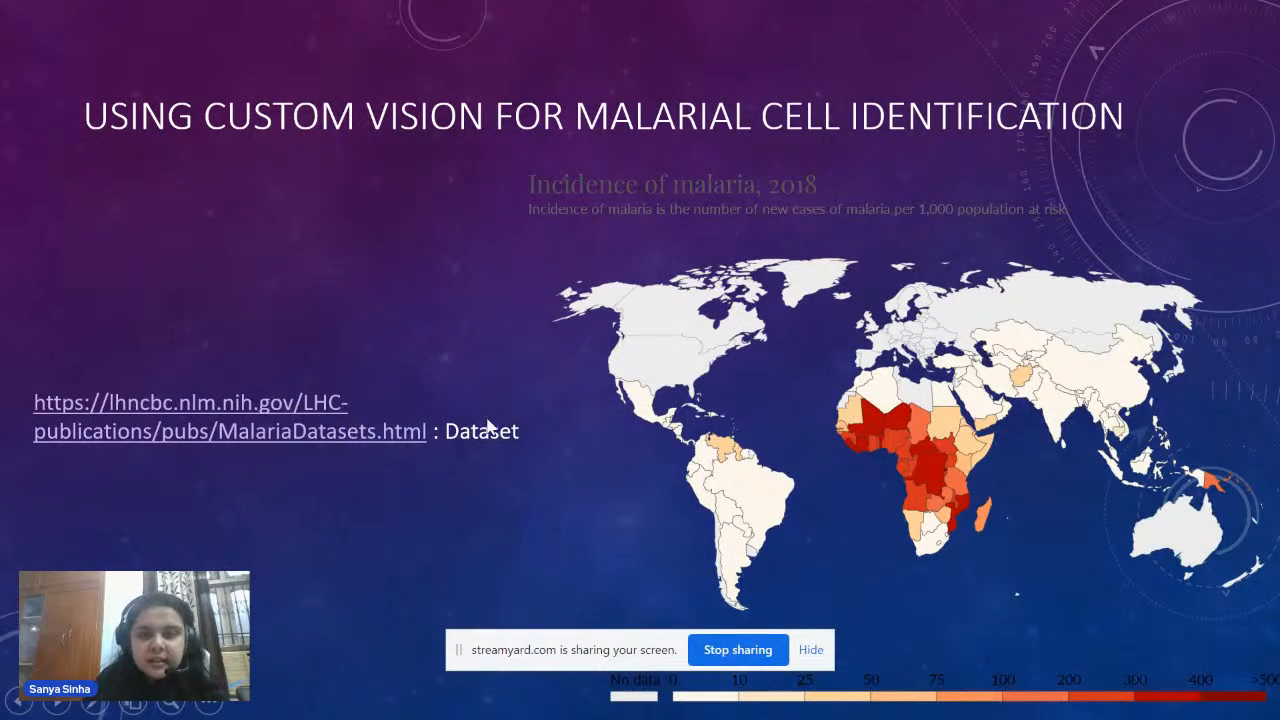
click(638, 460)
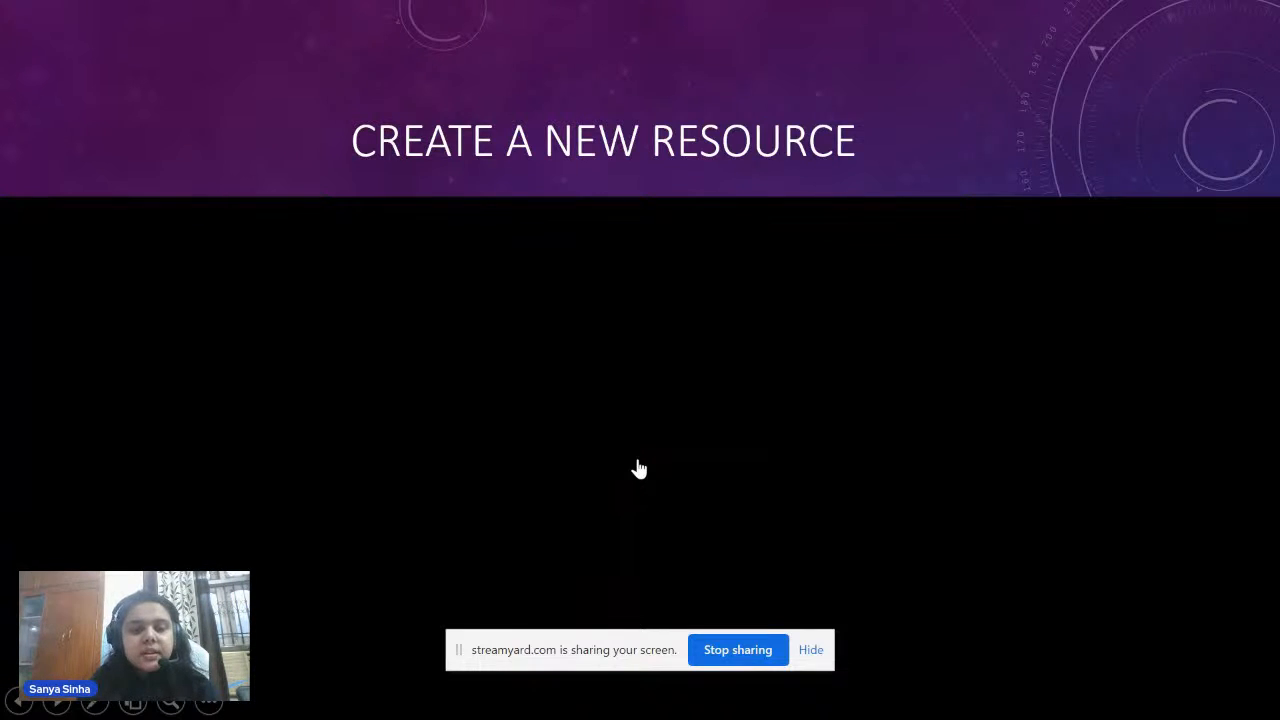
key(alt+Tab)
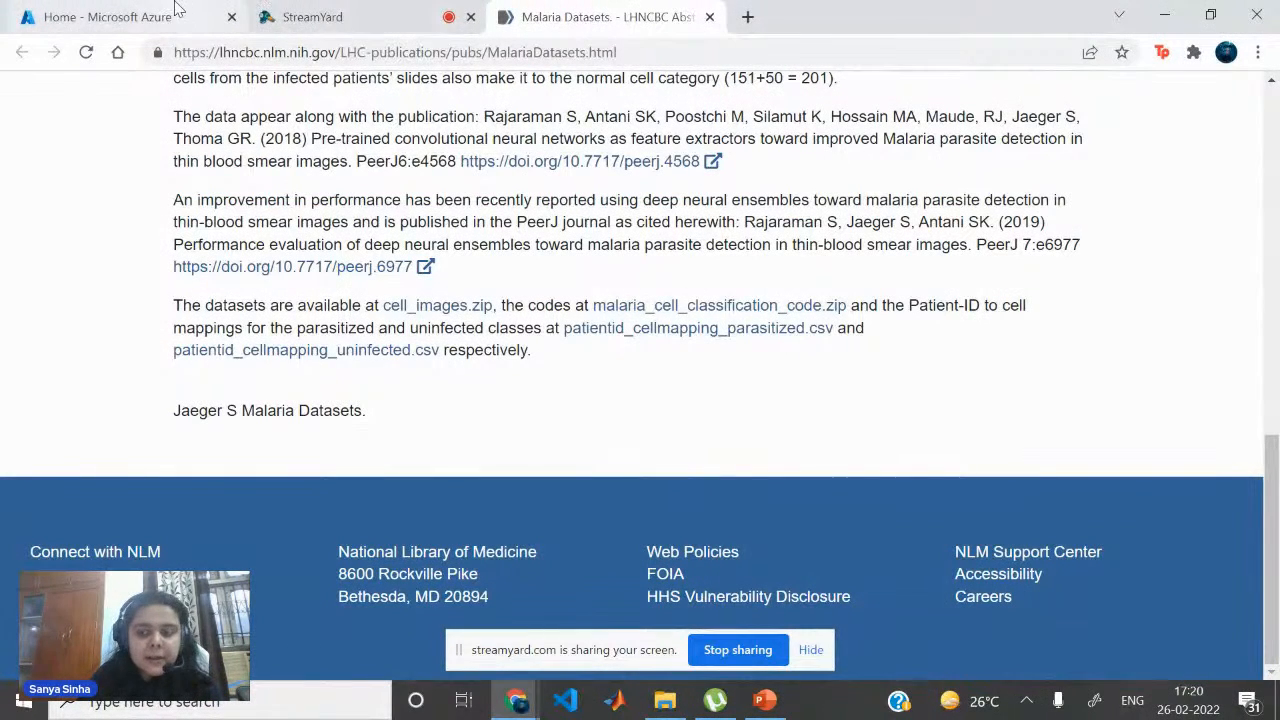
click(175, 8)
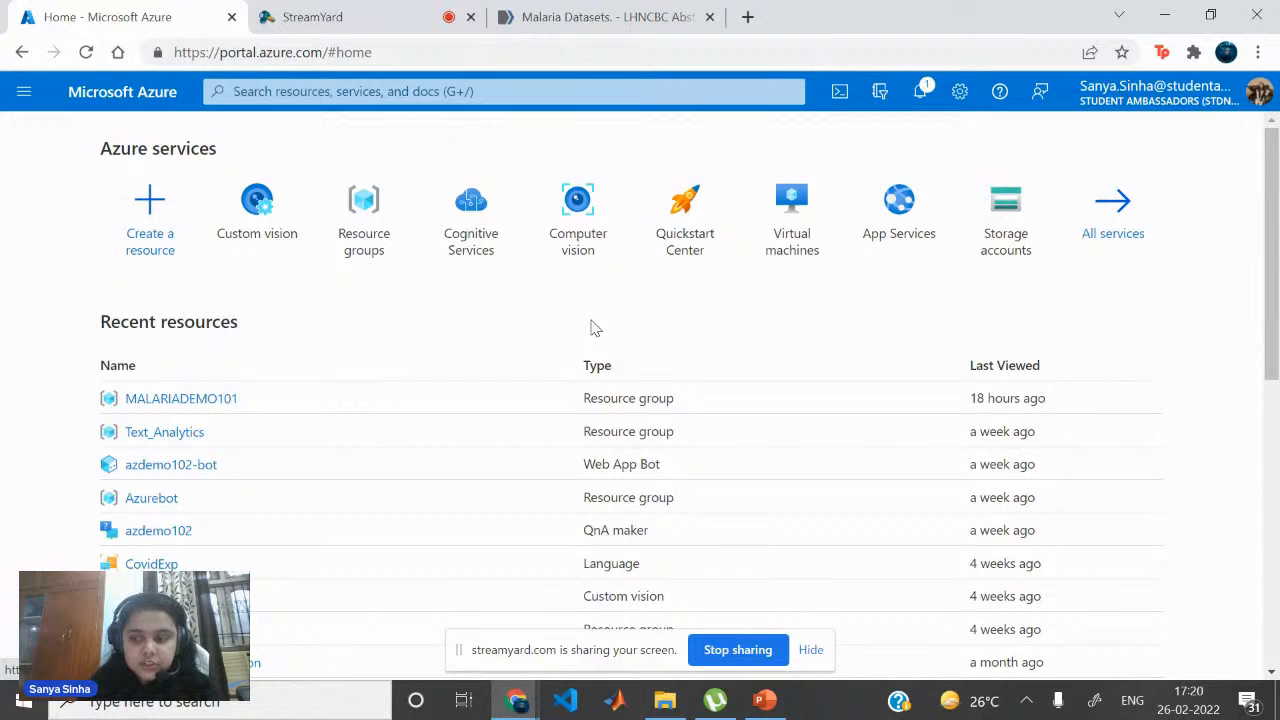
Switch to PowerPoint and restart the slide show from slide 7, Create a New Resource.
click(766, 700)
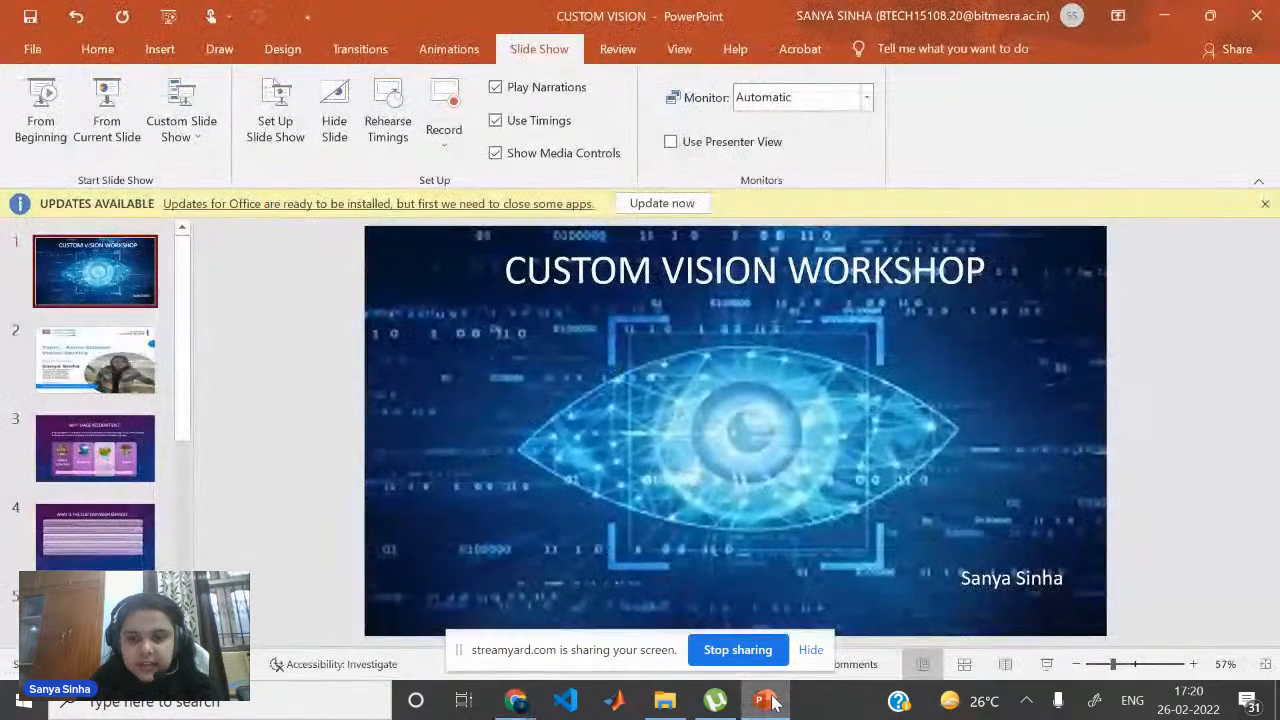
scroll(55, 533, down, 3)
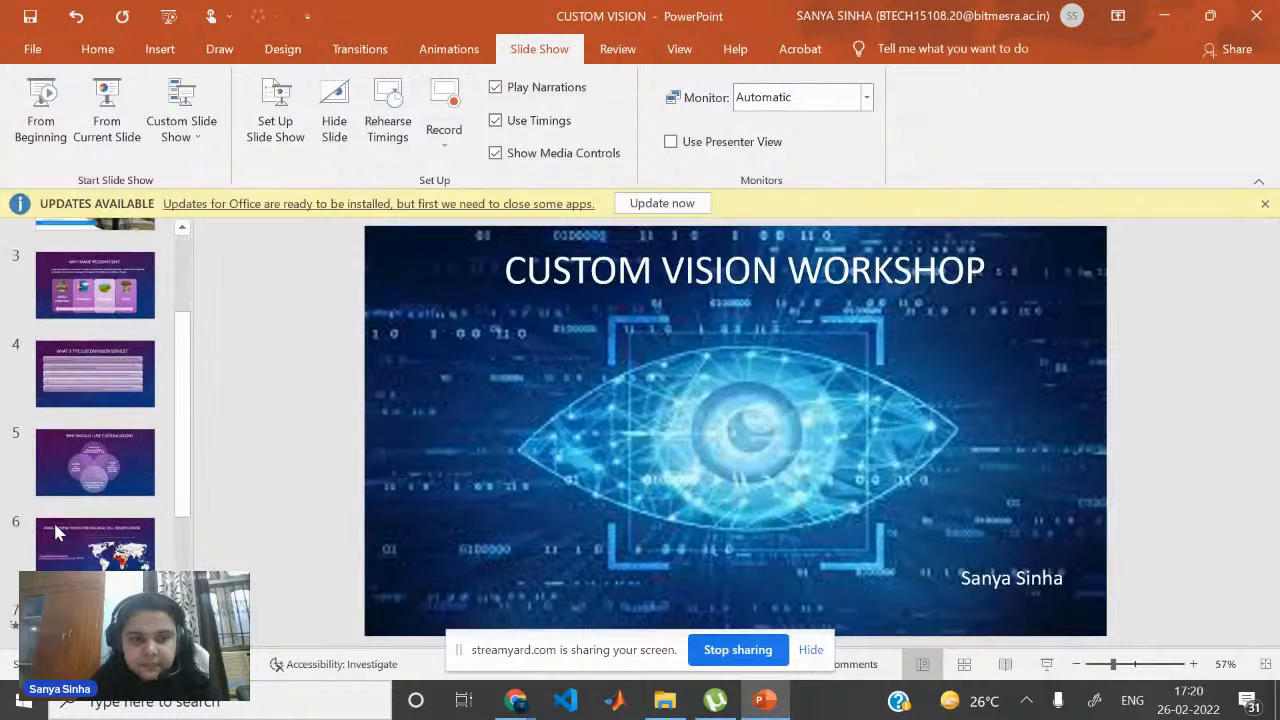
scroll(55, 533, down, 1)
click(80, 552)
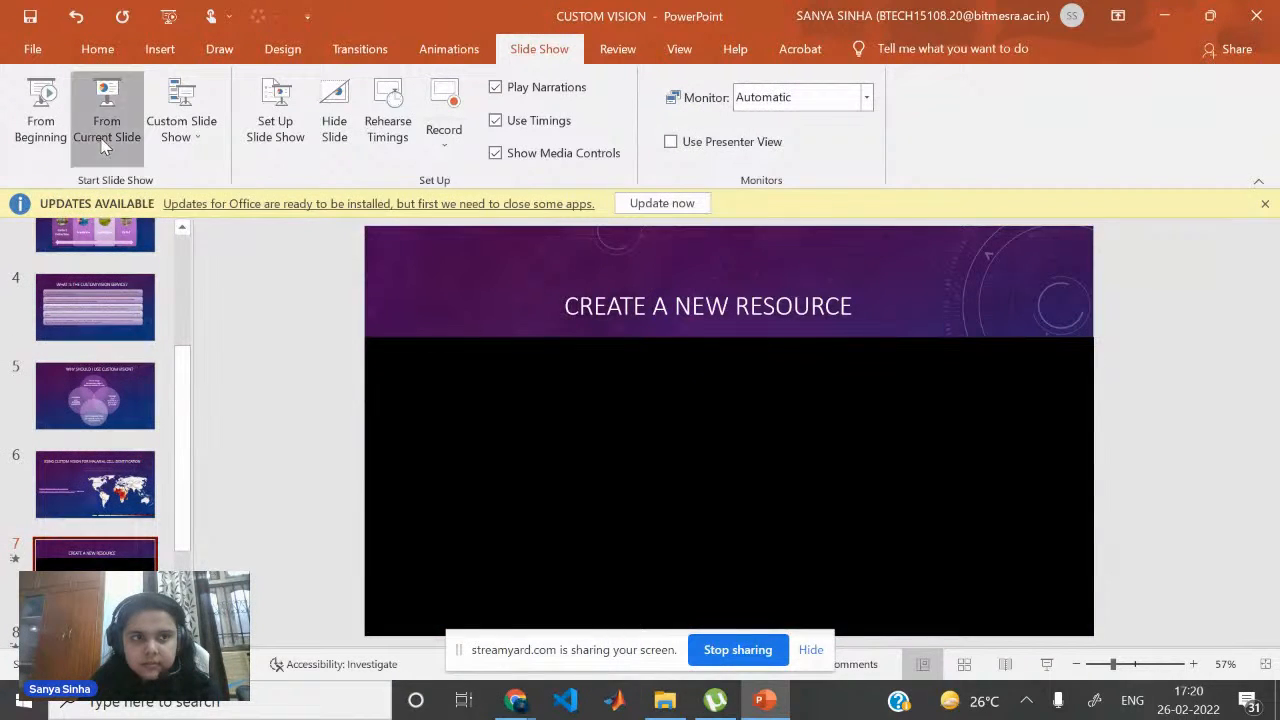
click(104, 147)
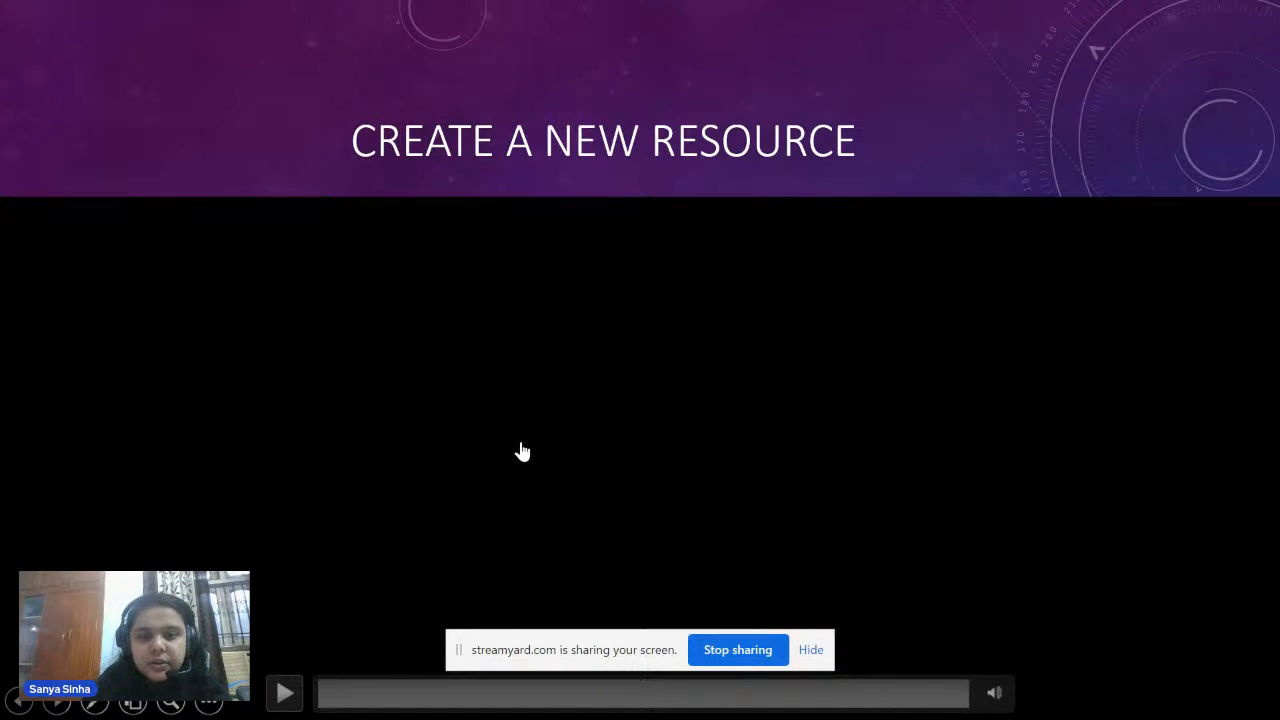
Play the slide's embedded Create Custom Vision video, pausing to examine the resource group options and the region list.
click(285, 692)
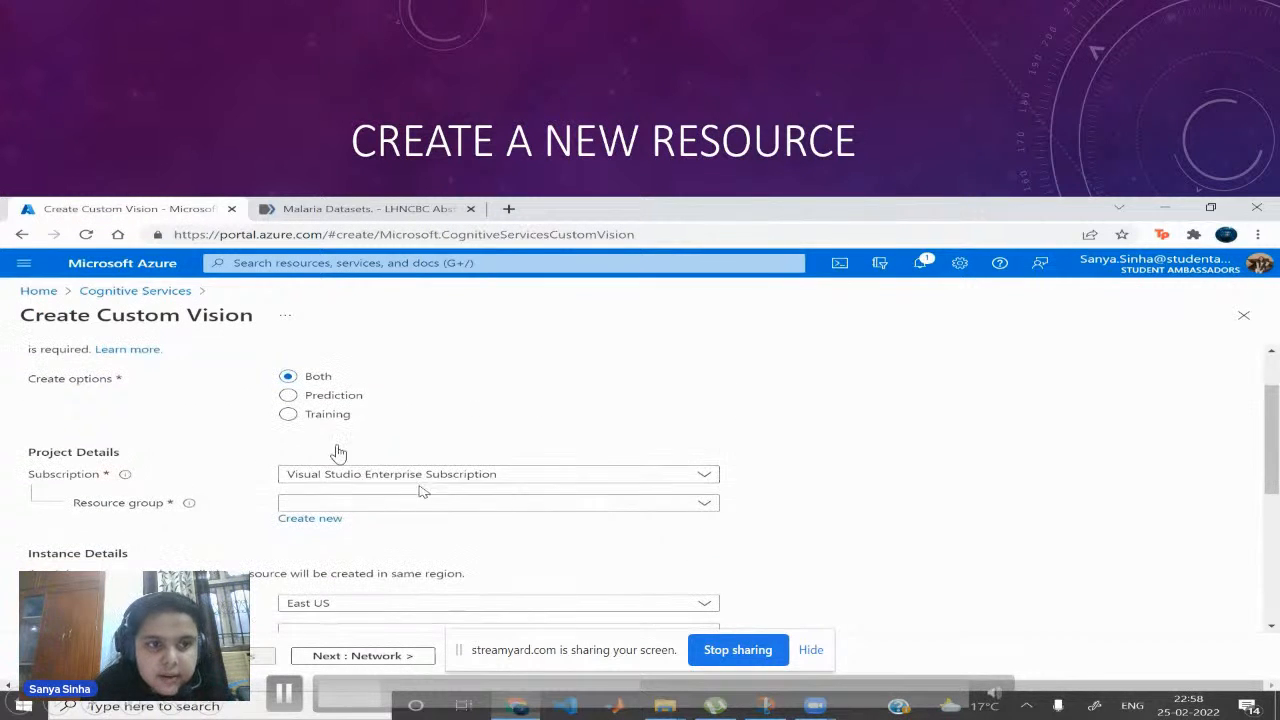
click(286, 697)
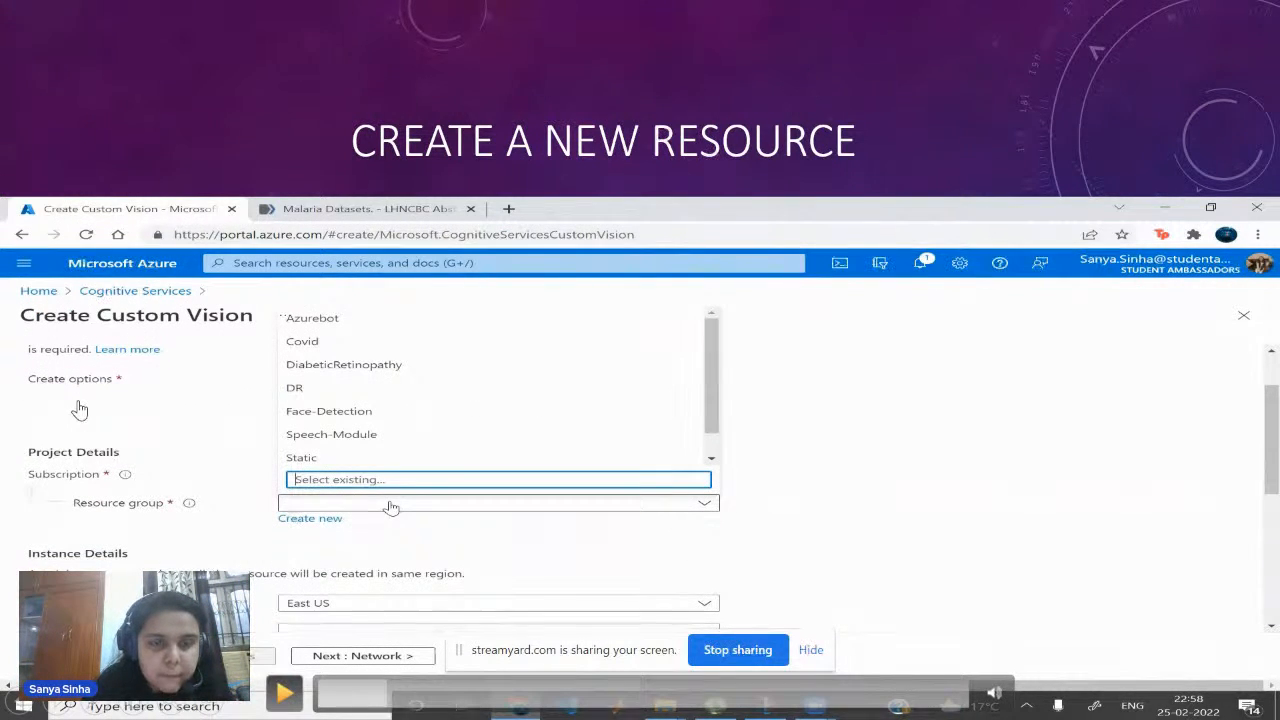
click(286, 697)
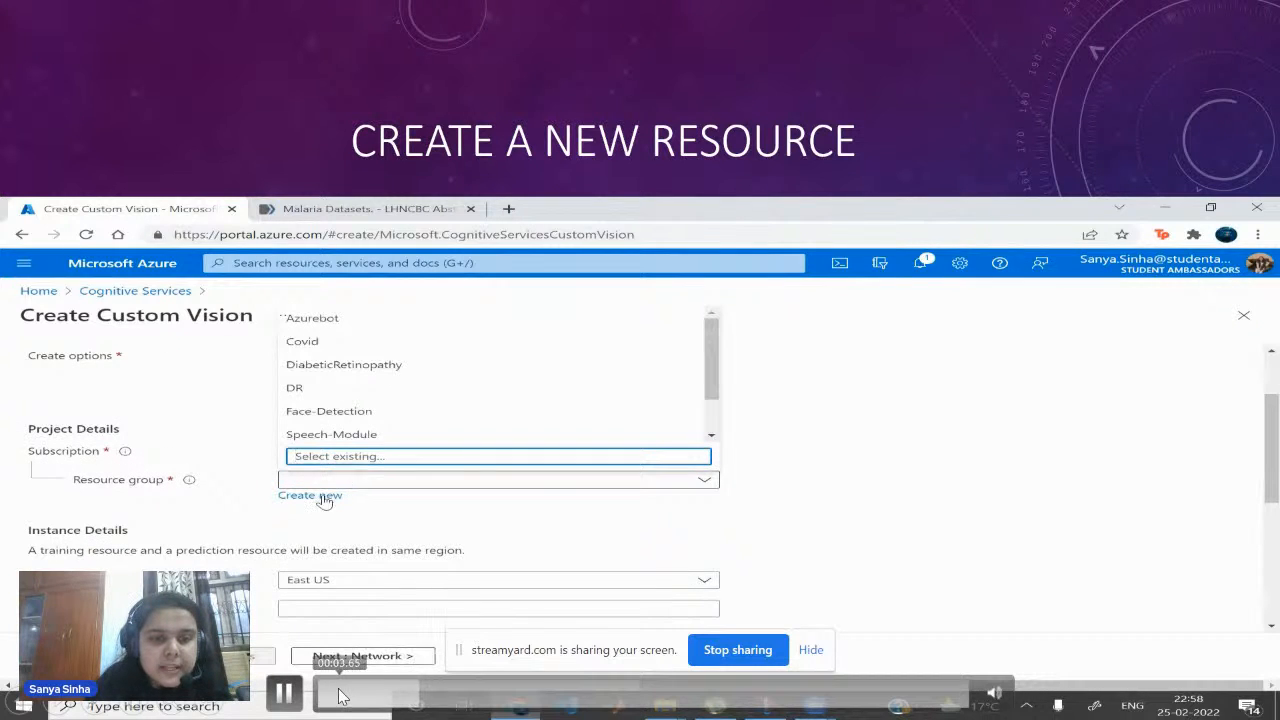
click(287, 692)
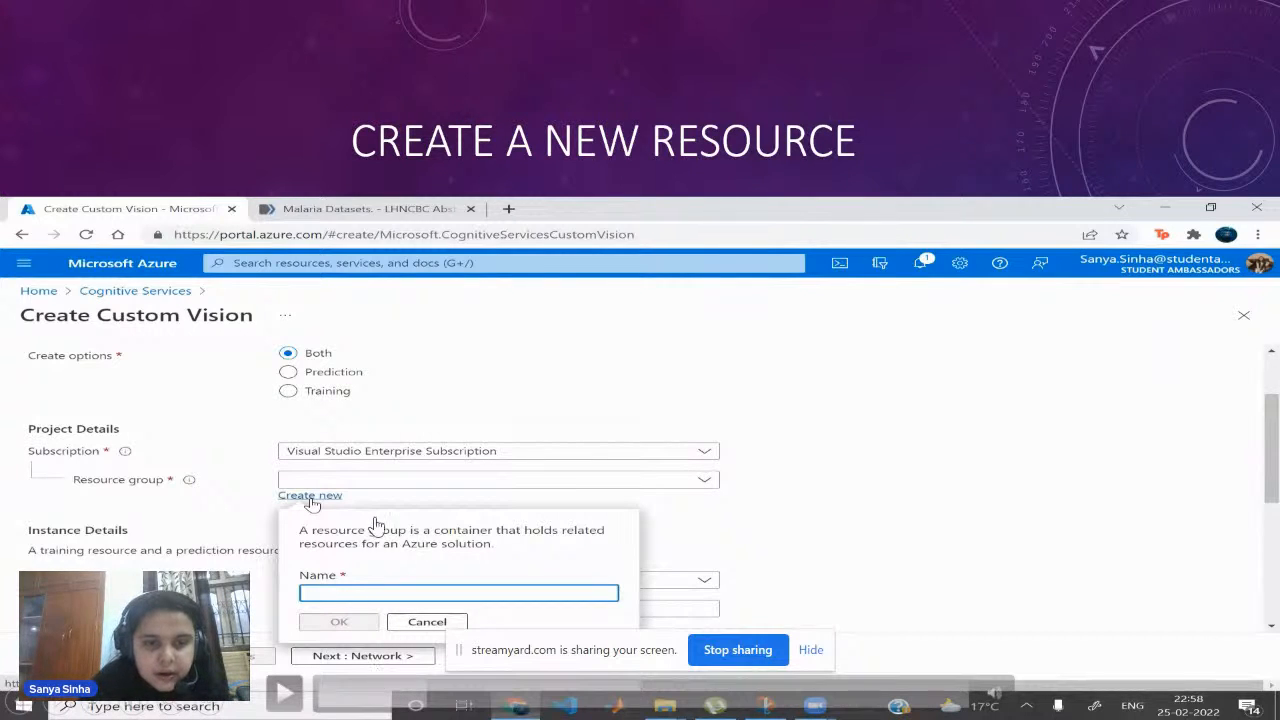
click(284, 692)
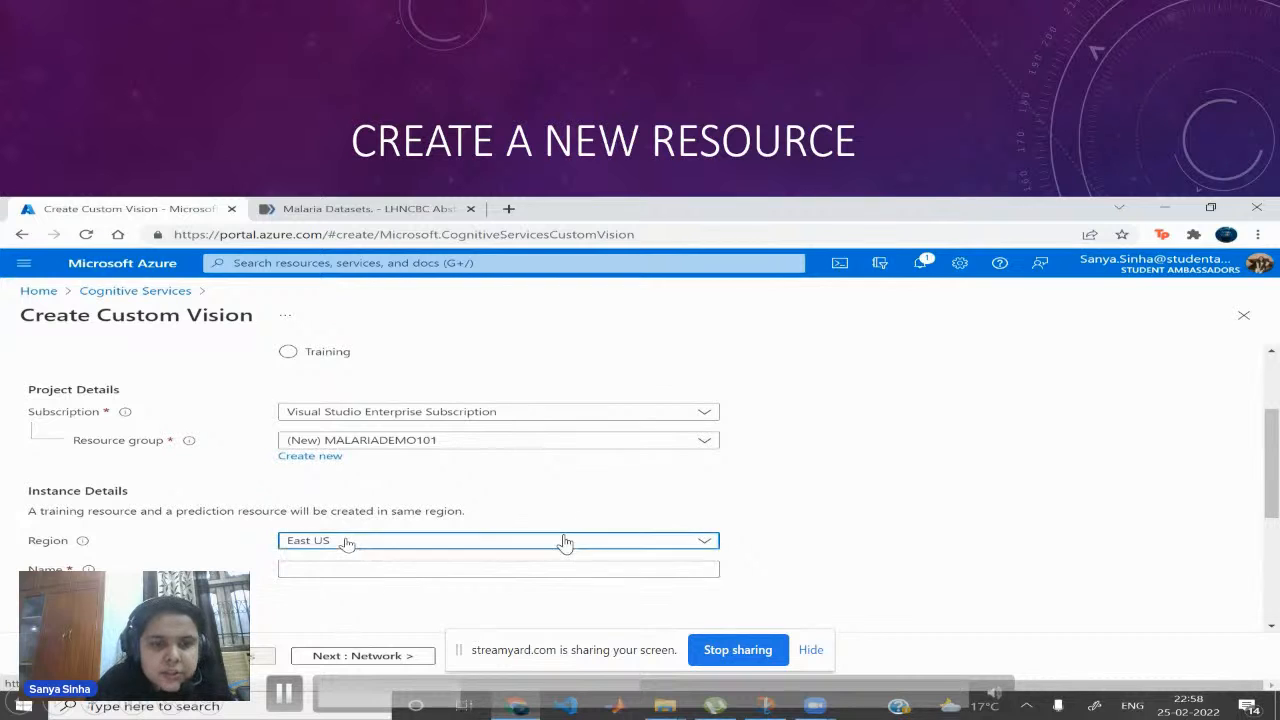
click(283, 693)
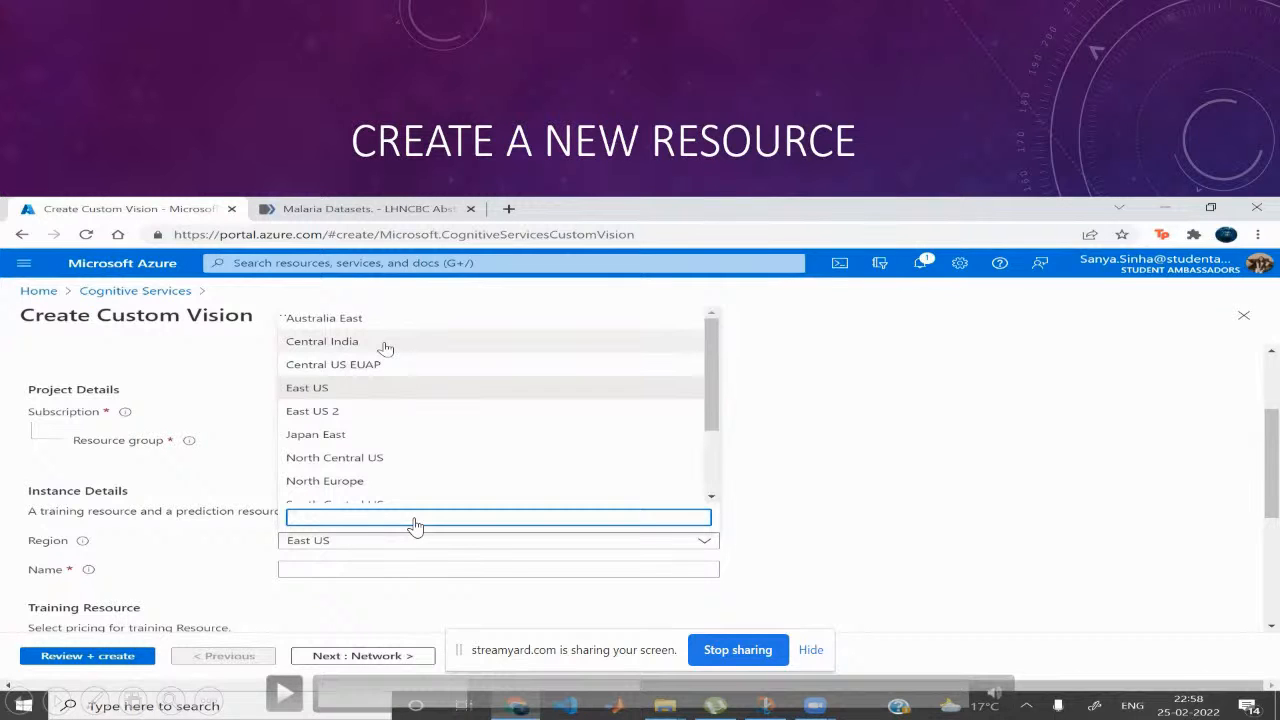
Continue the embedded video through the instance name, rewind to examine the training and prediction pricing tiers, and play on to the final review.
click(286, 694)
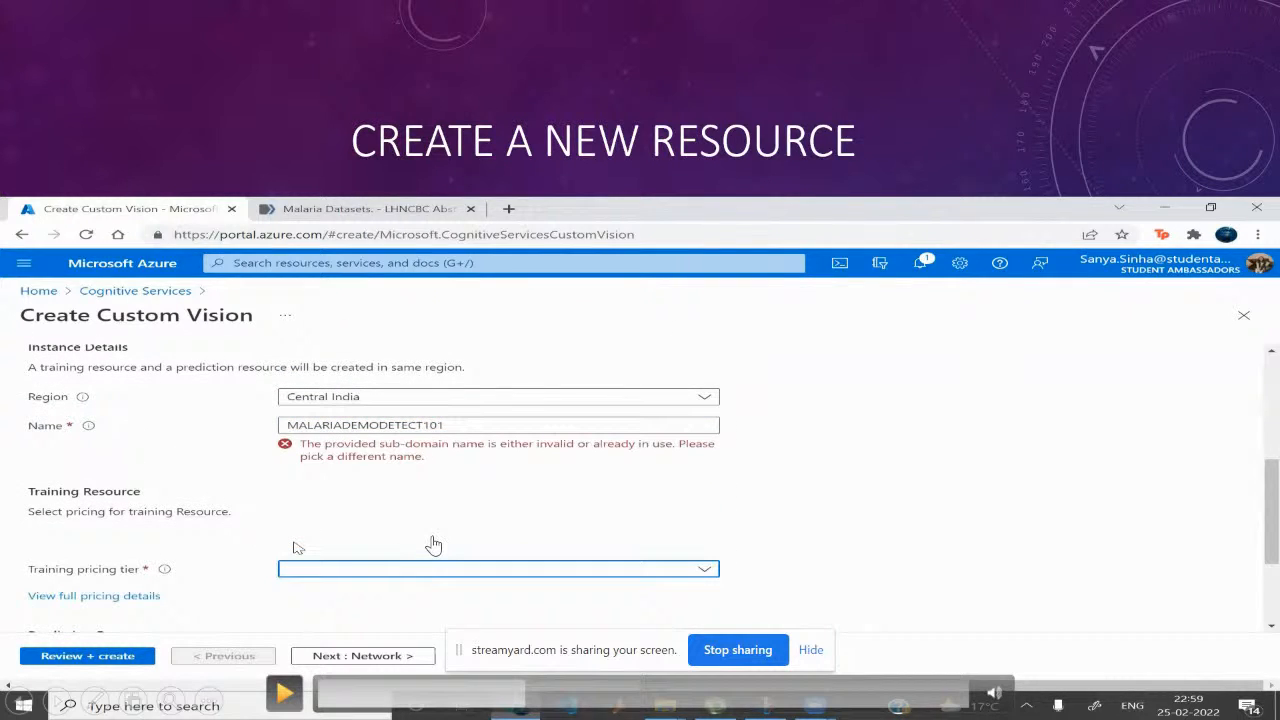
click(285, 697)
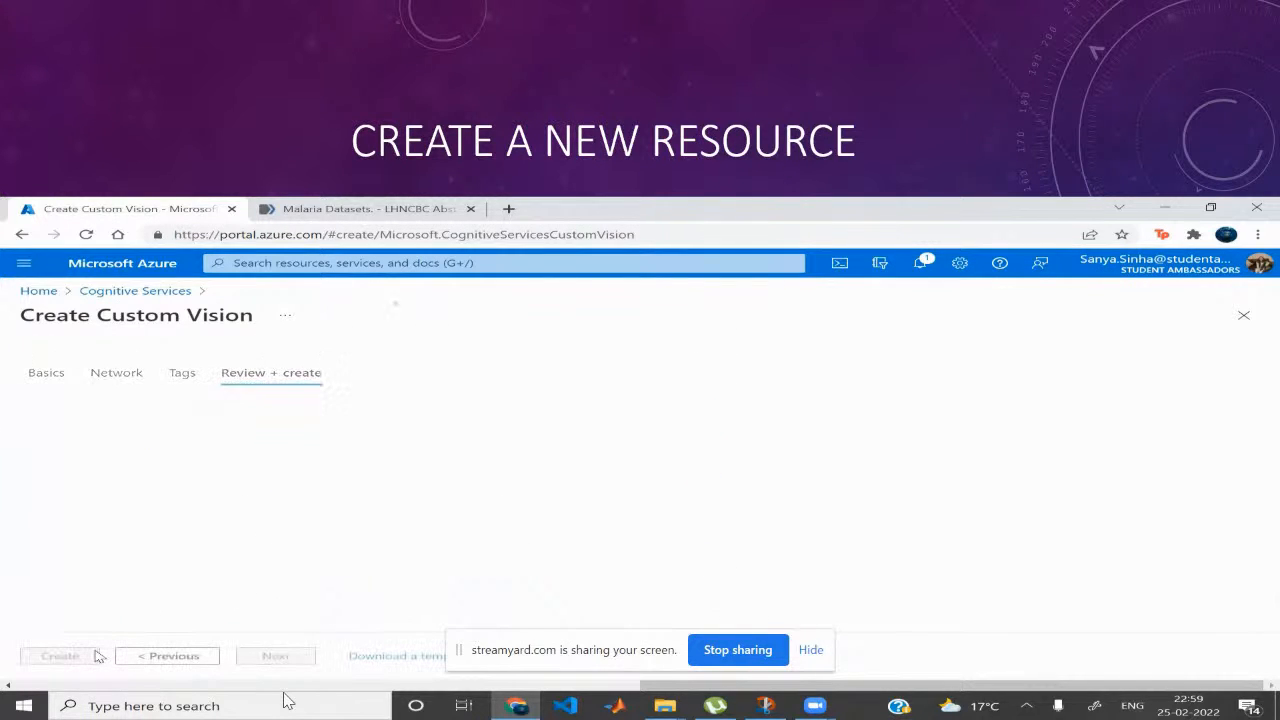
mouse_move(621, 688)
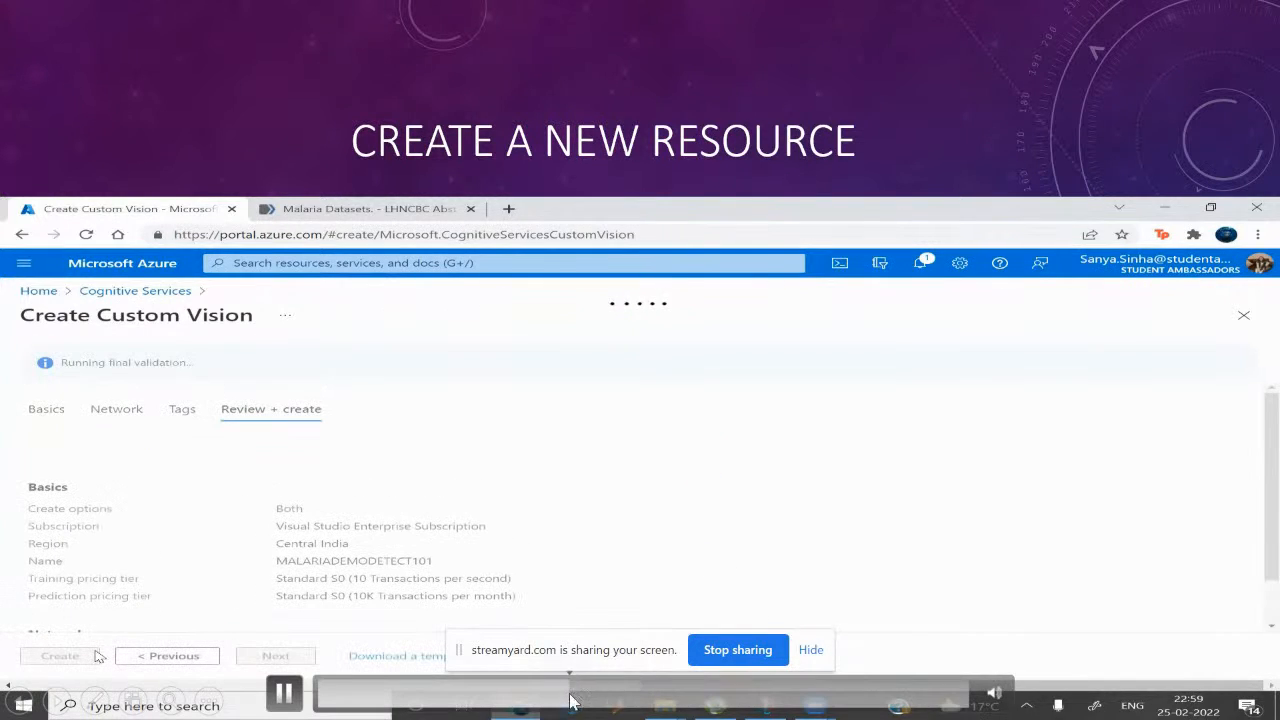
click(565, 700)
click(283, 692)
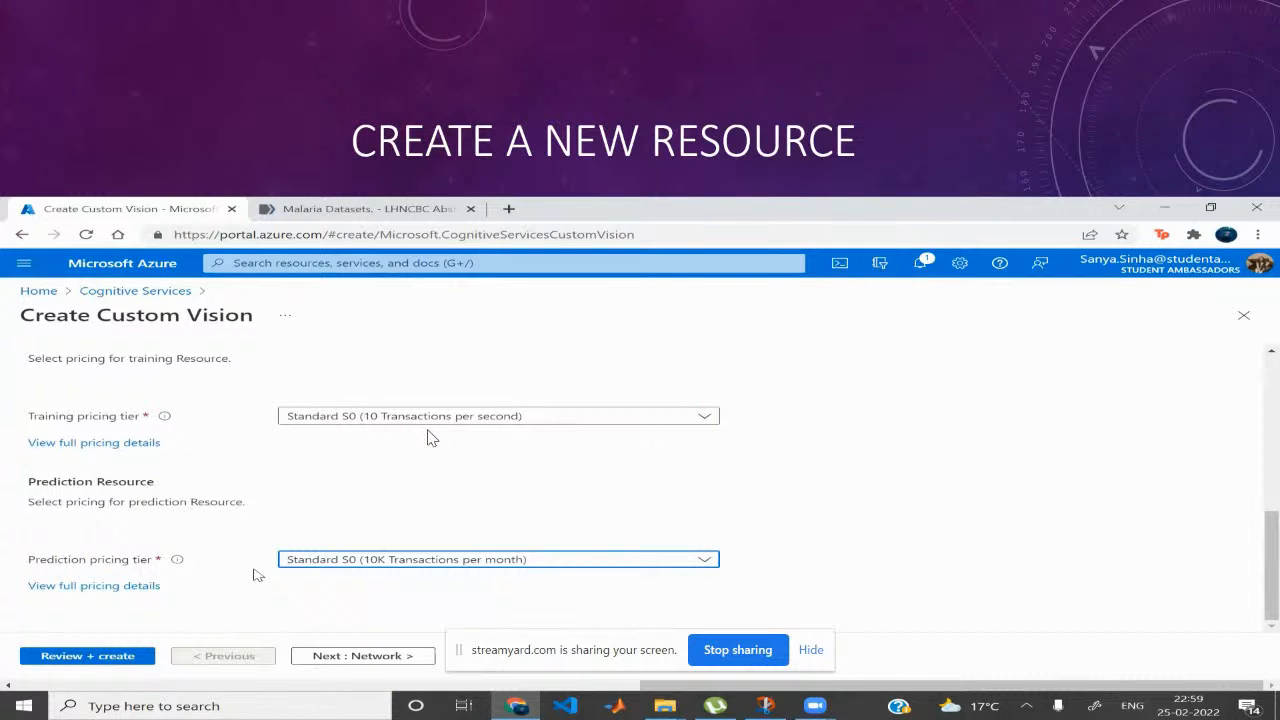
click(97, 656)
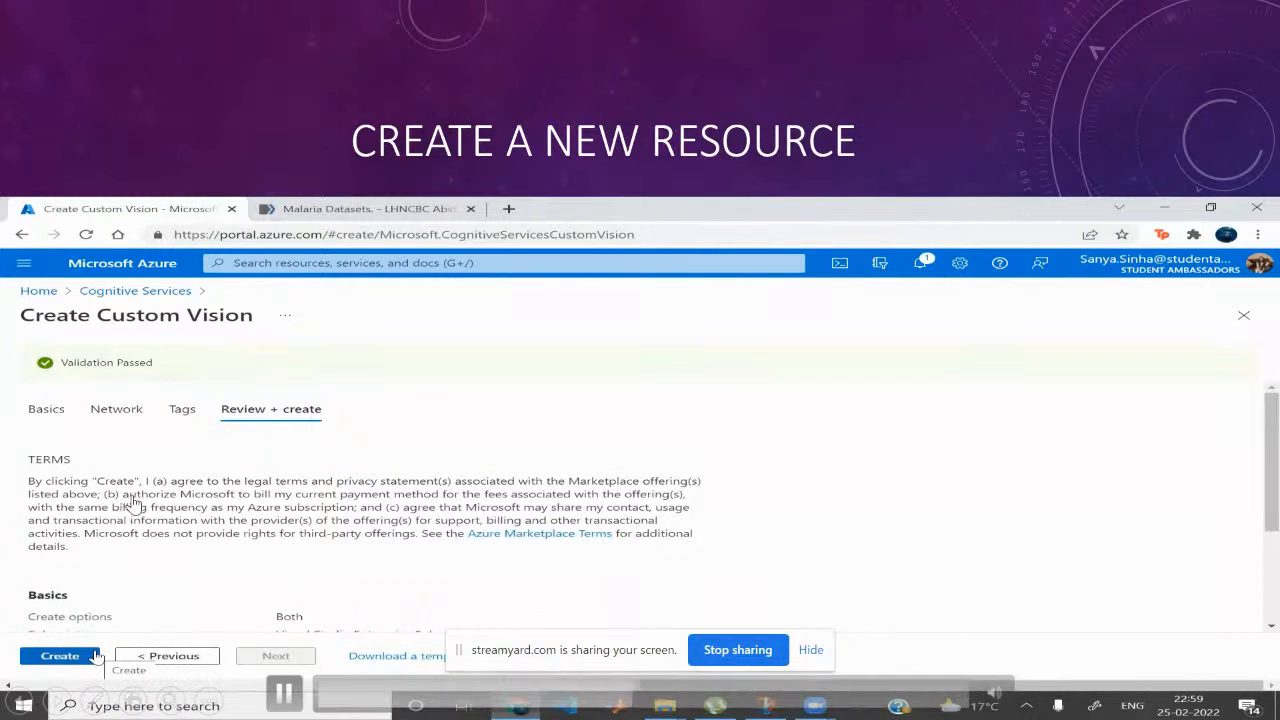
Pause the embedded video on the Review + create page, play it through the Custom Vision deployment, and pause once the deployment completes.
click(288, 693)
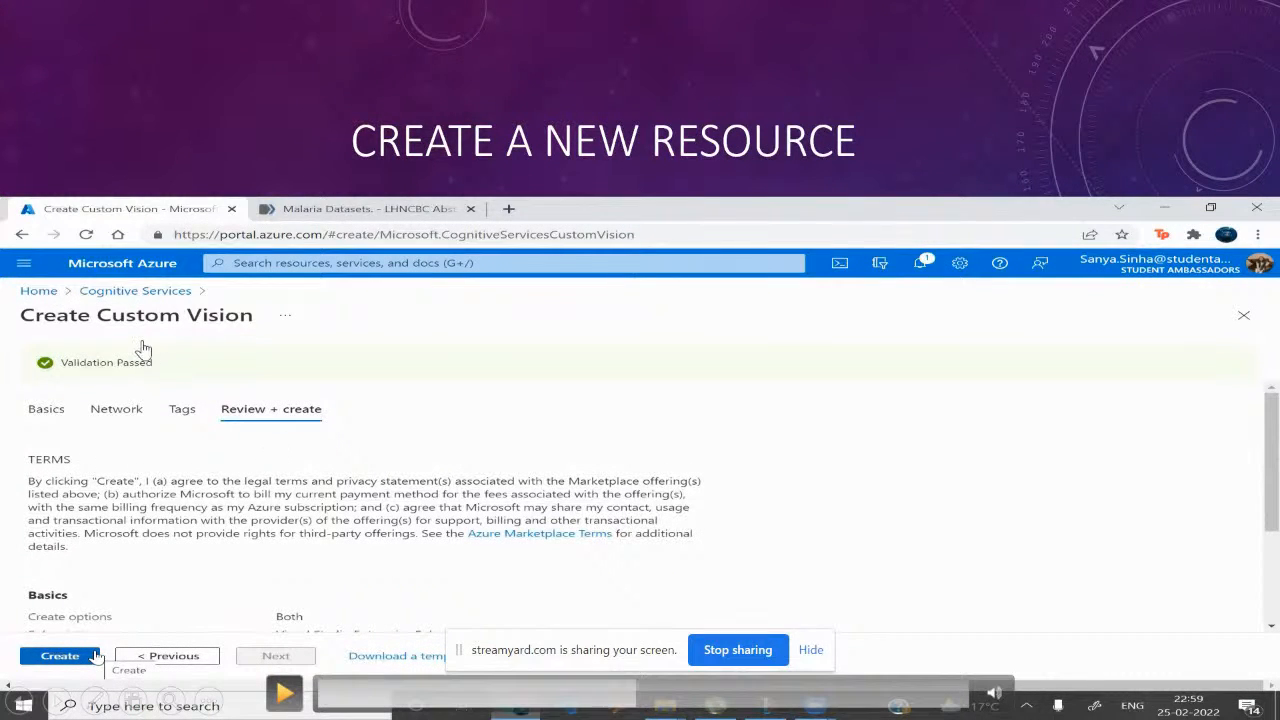
click(284, 693)
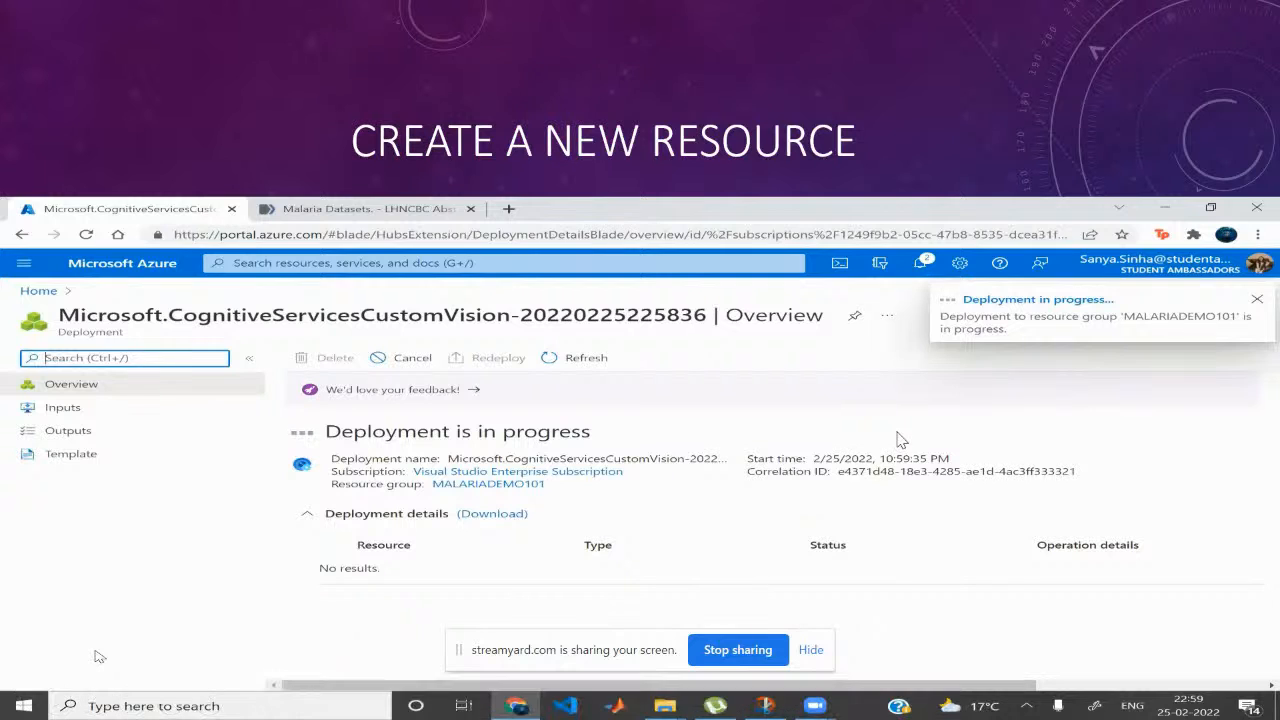
click(750, 689)
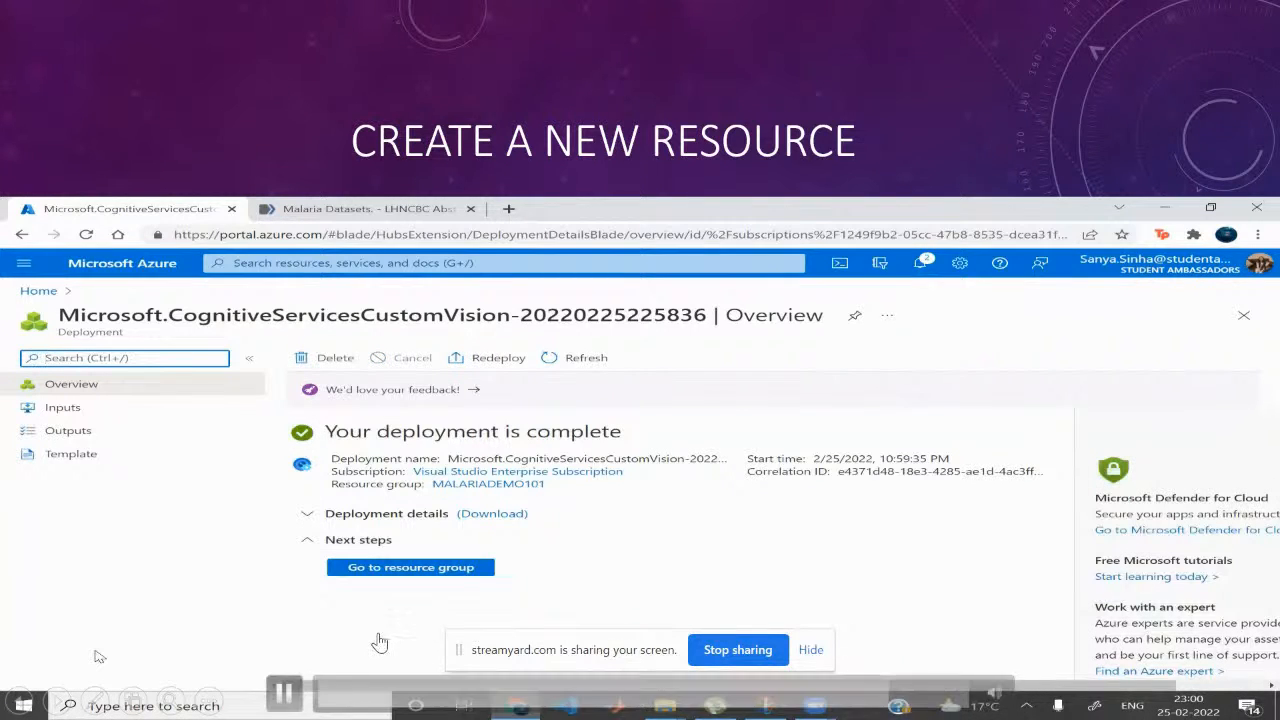
click(276, 690)
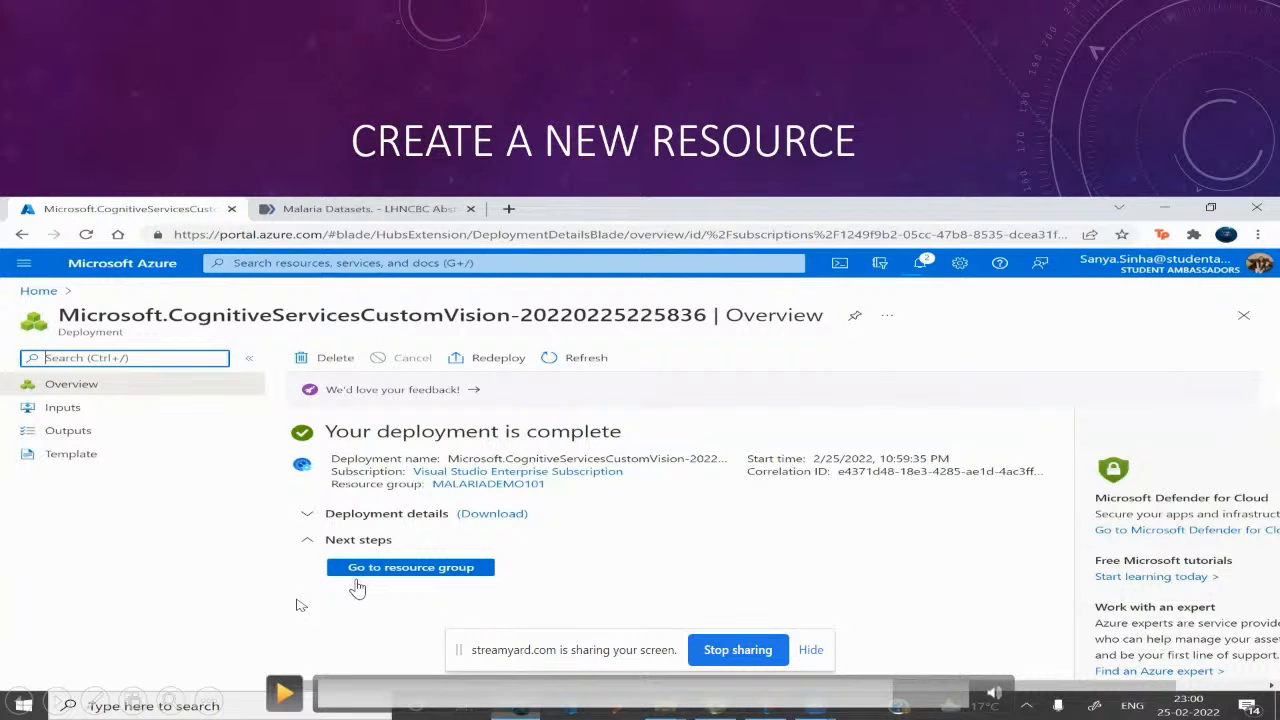
Continue the embedded video into the MALARIADEMO101 resource group, pausing to examine its listed Custom Vision resources.
click(284, 695)
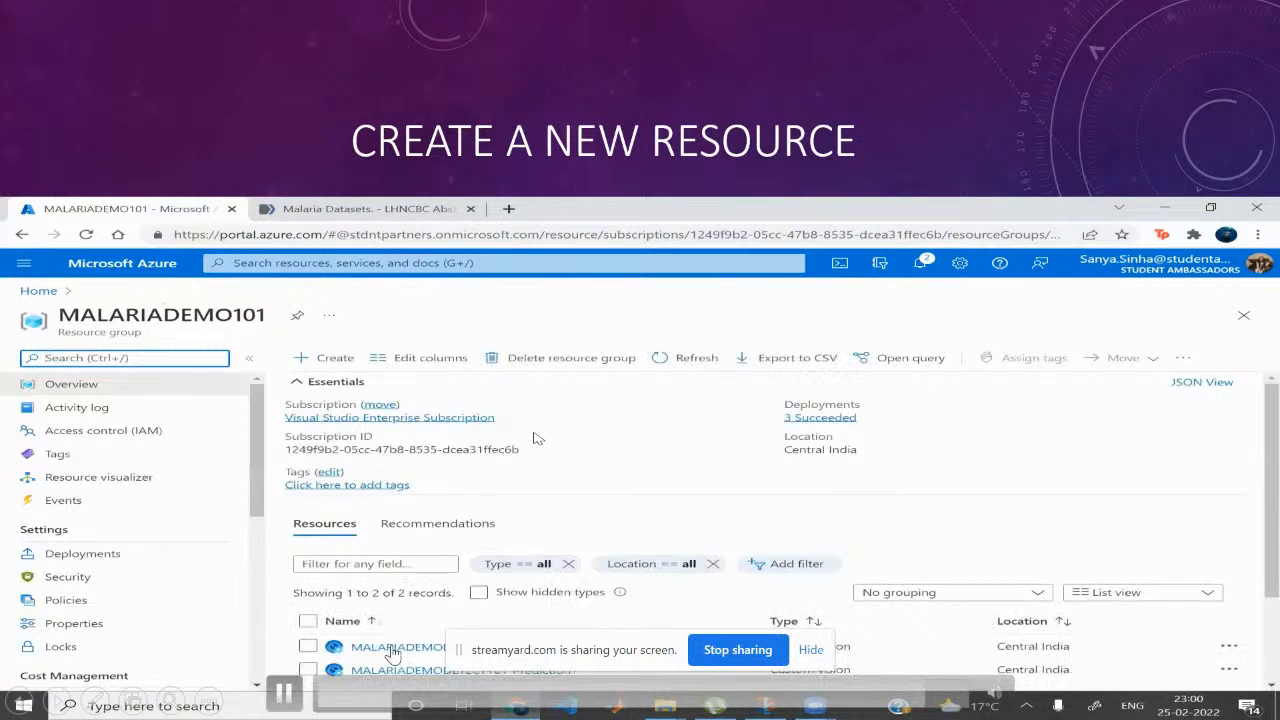
click(285, 692)
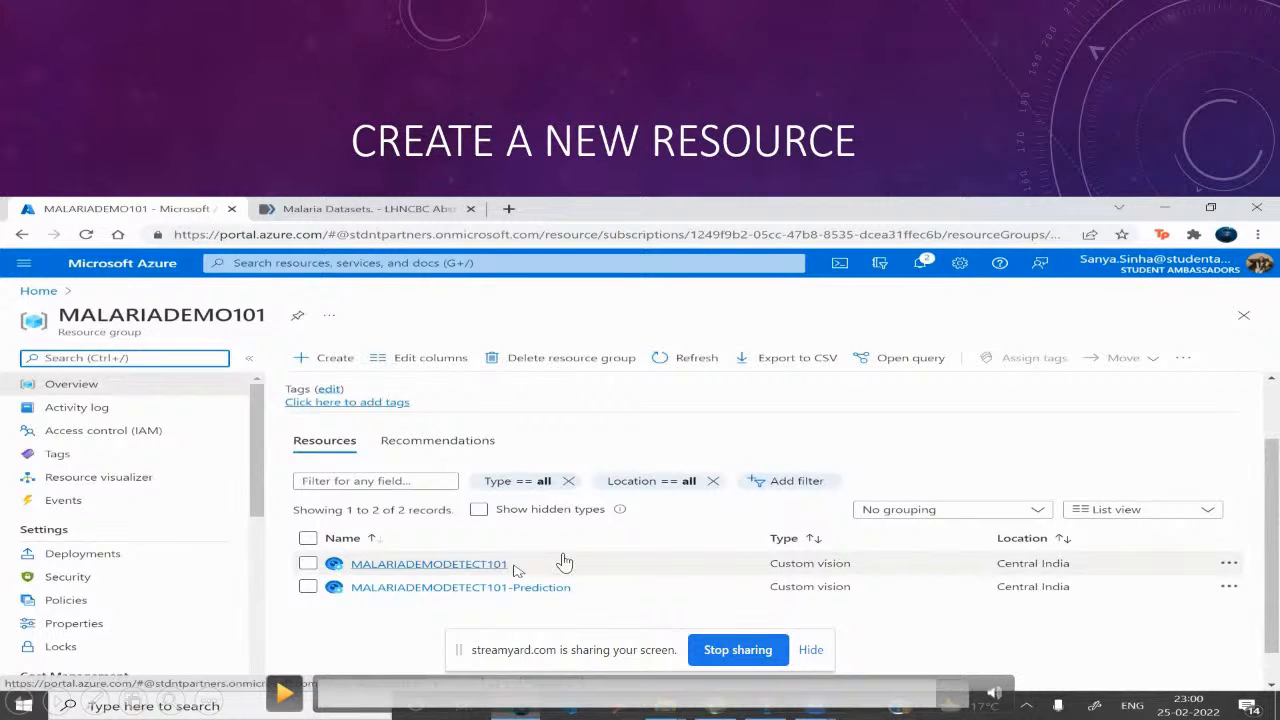
click(284, 692)
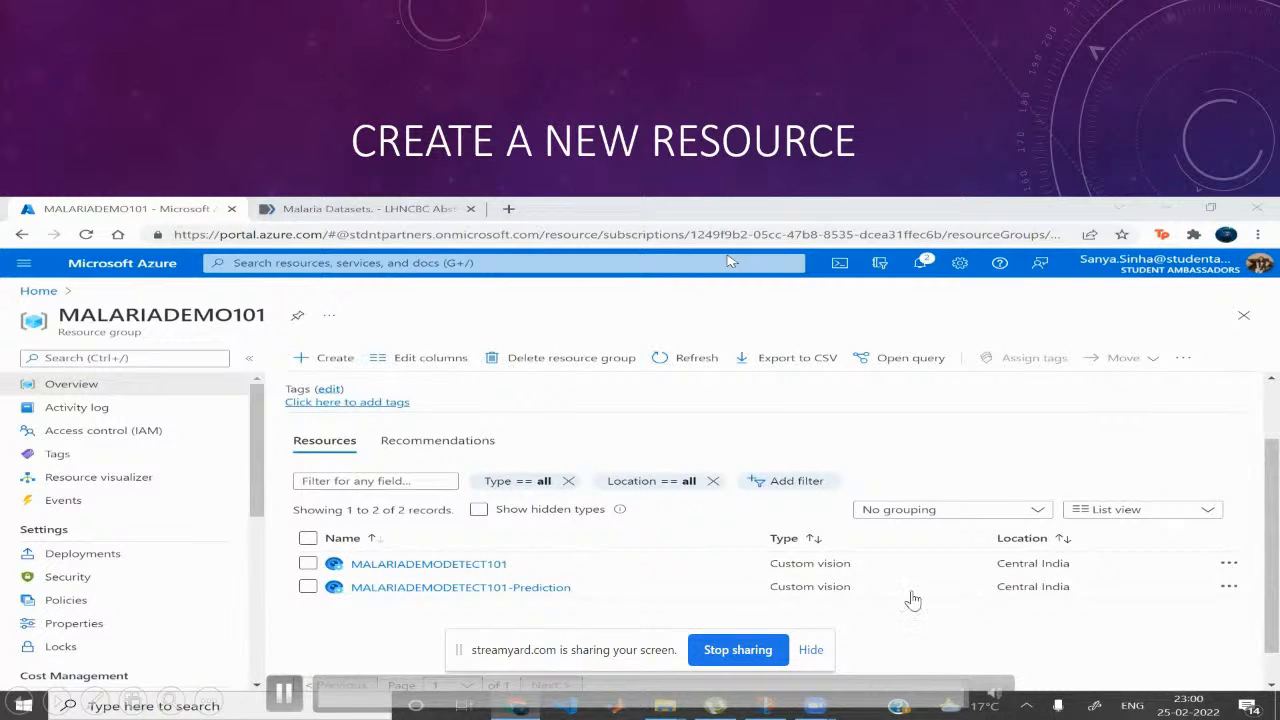
click(284, 692)
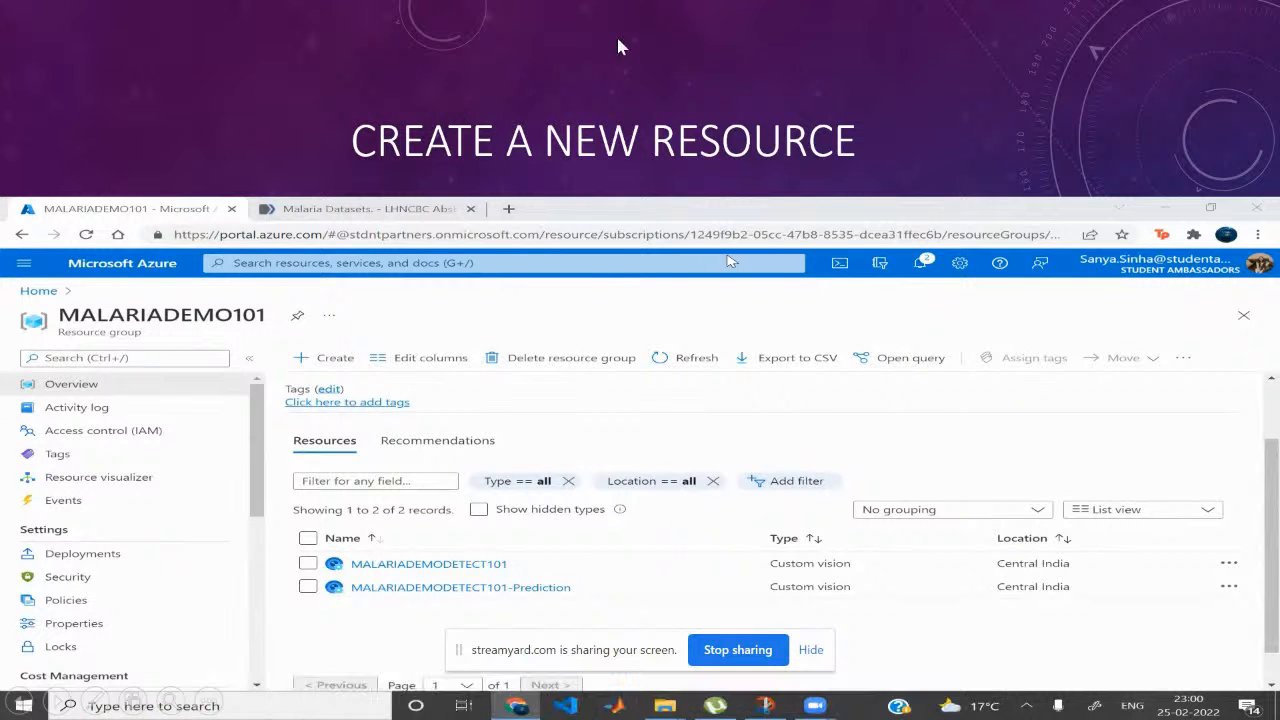
Rewind the embedded video to its start to view the Azure portal home page, and skip ahead to its end.
mouse_move(648, 246)
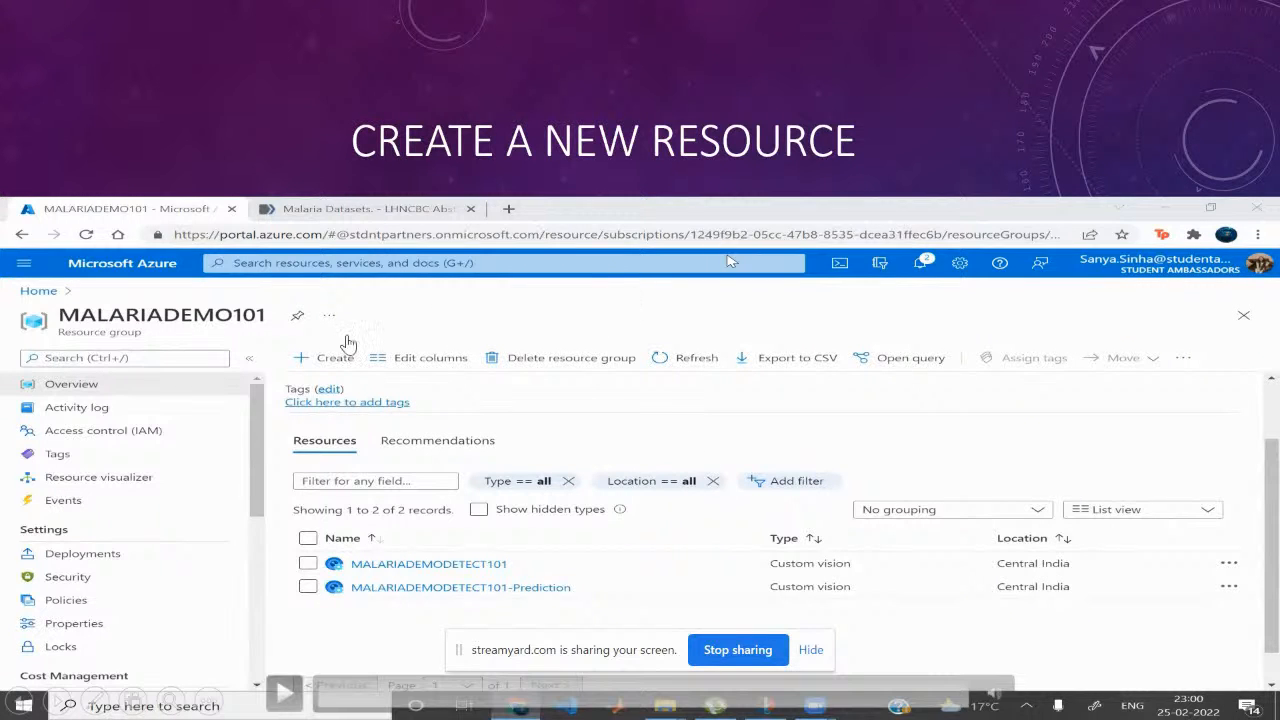
click(330, 693)
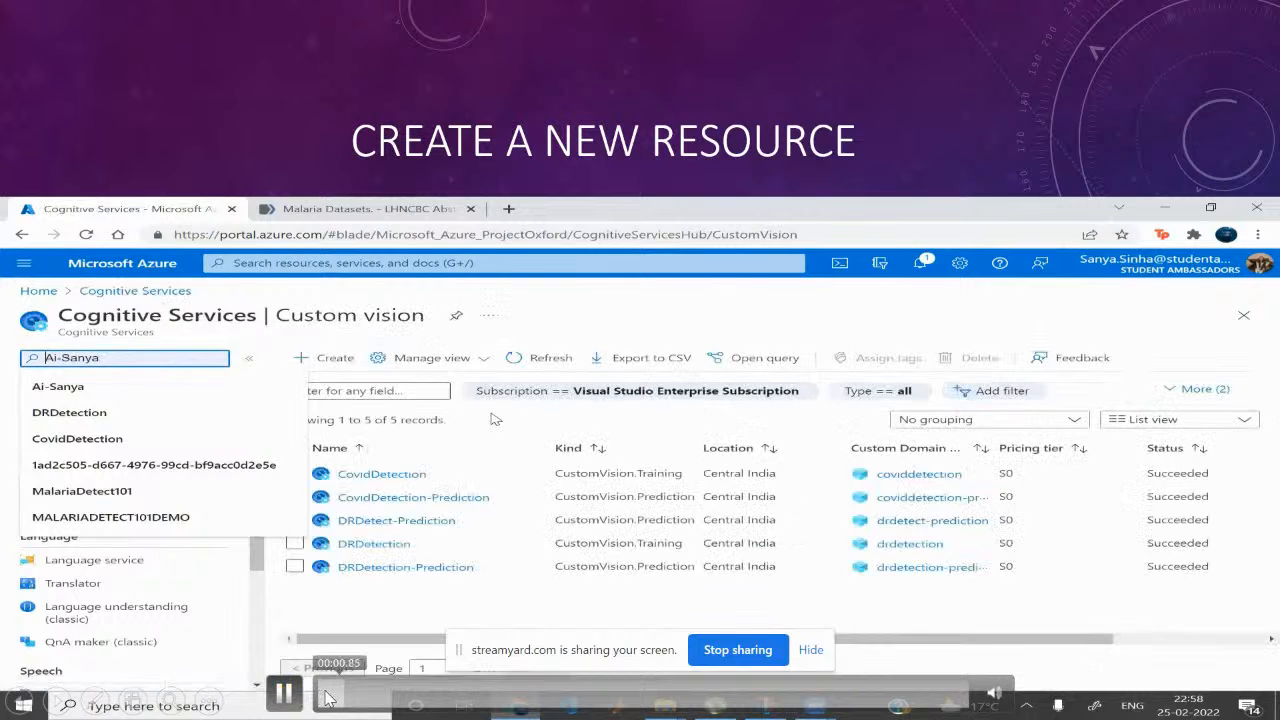
click(284, 693)
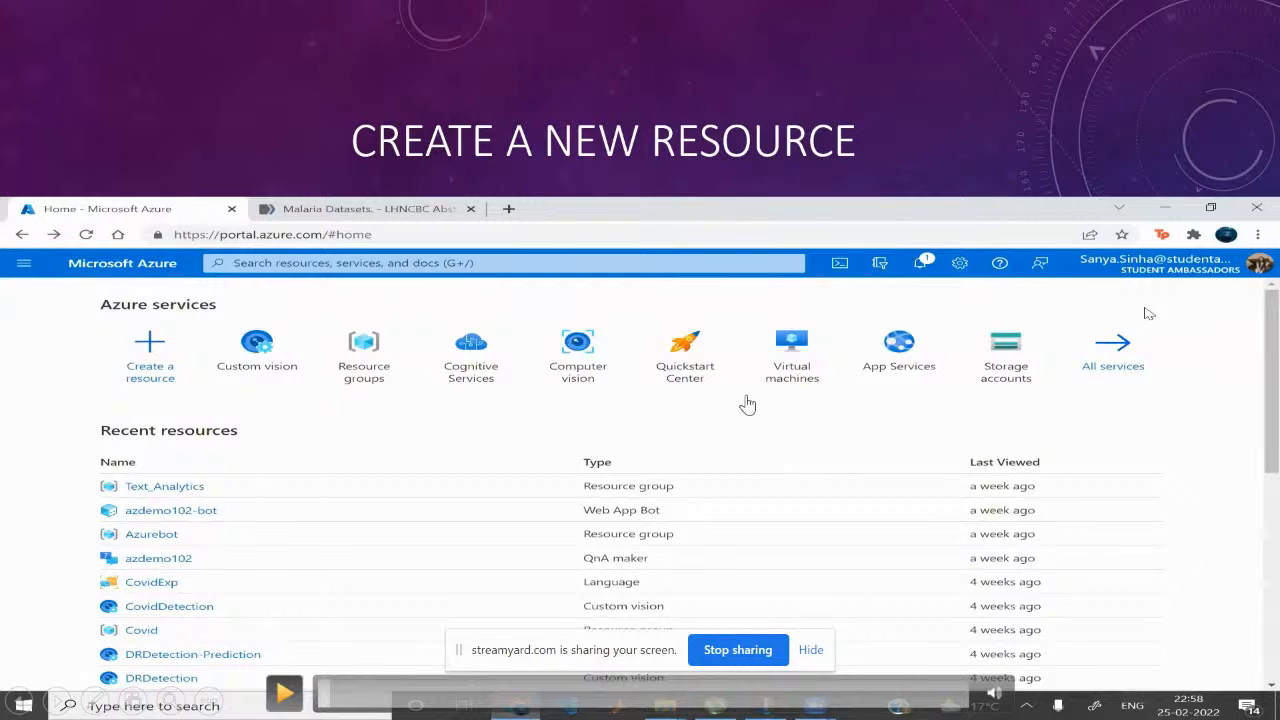
click(952, 693)
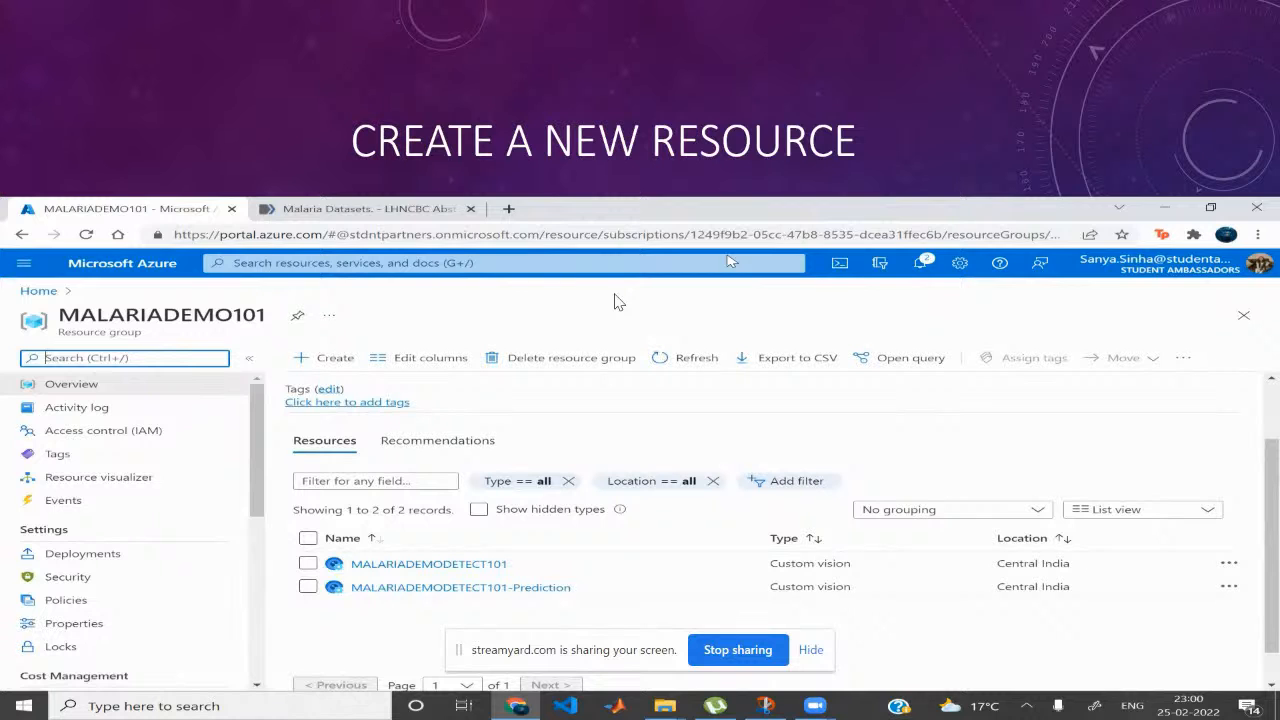
Advance to the Create a New Project slide, open its Azure for Students link, and examine the free credit and sign-up offer.
key(Right)
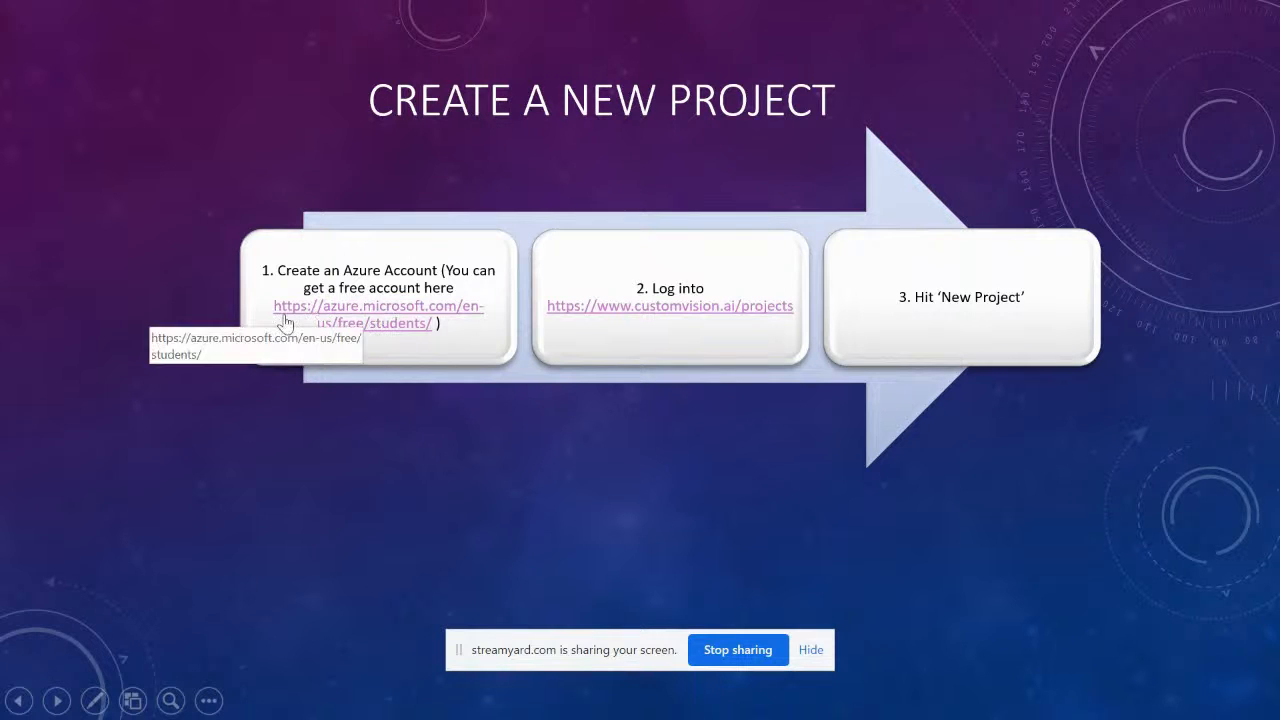
click(396, 321)
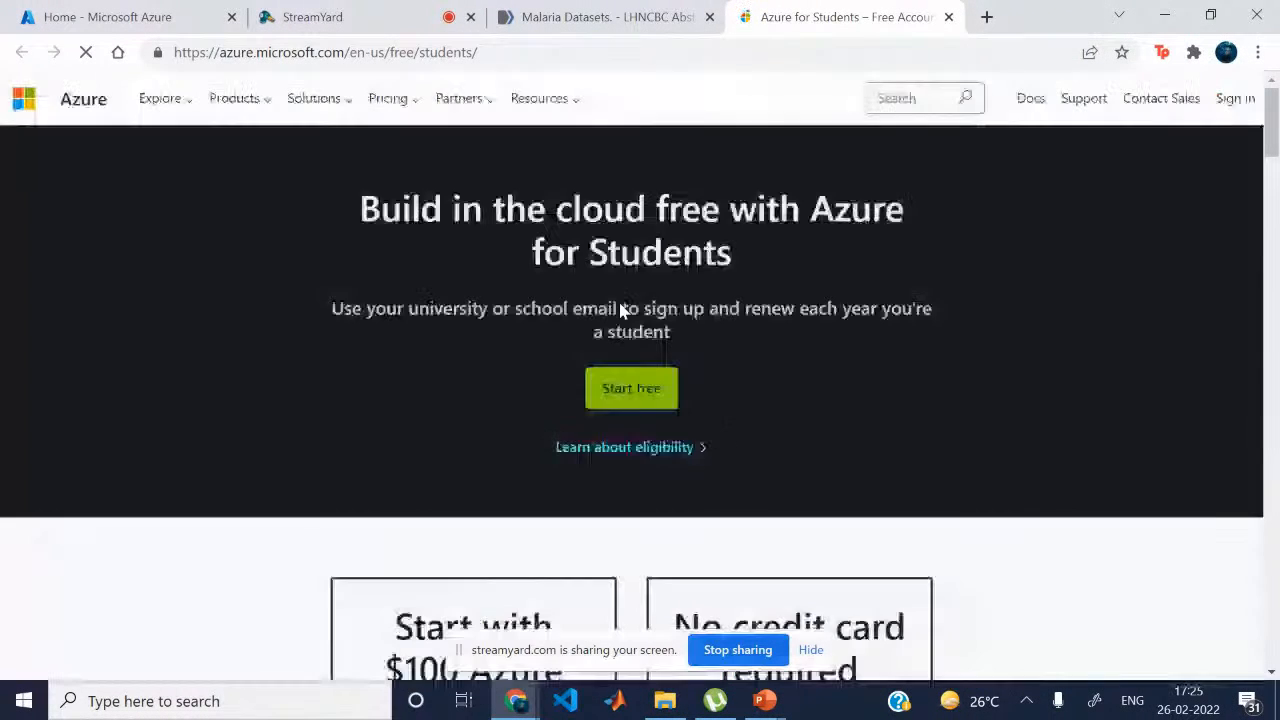
scroll(765, 389, down, 1)
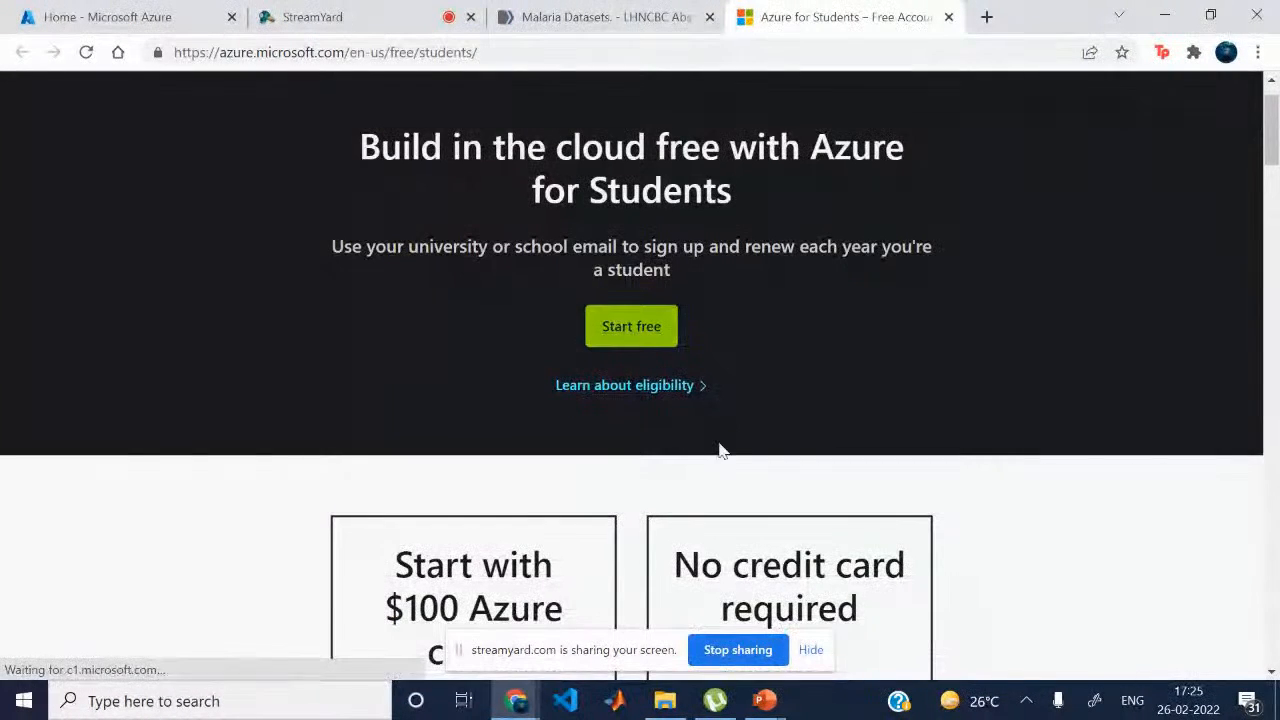
scroll(720, 450, down, 1)
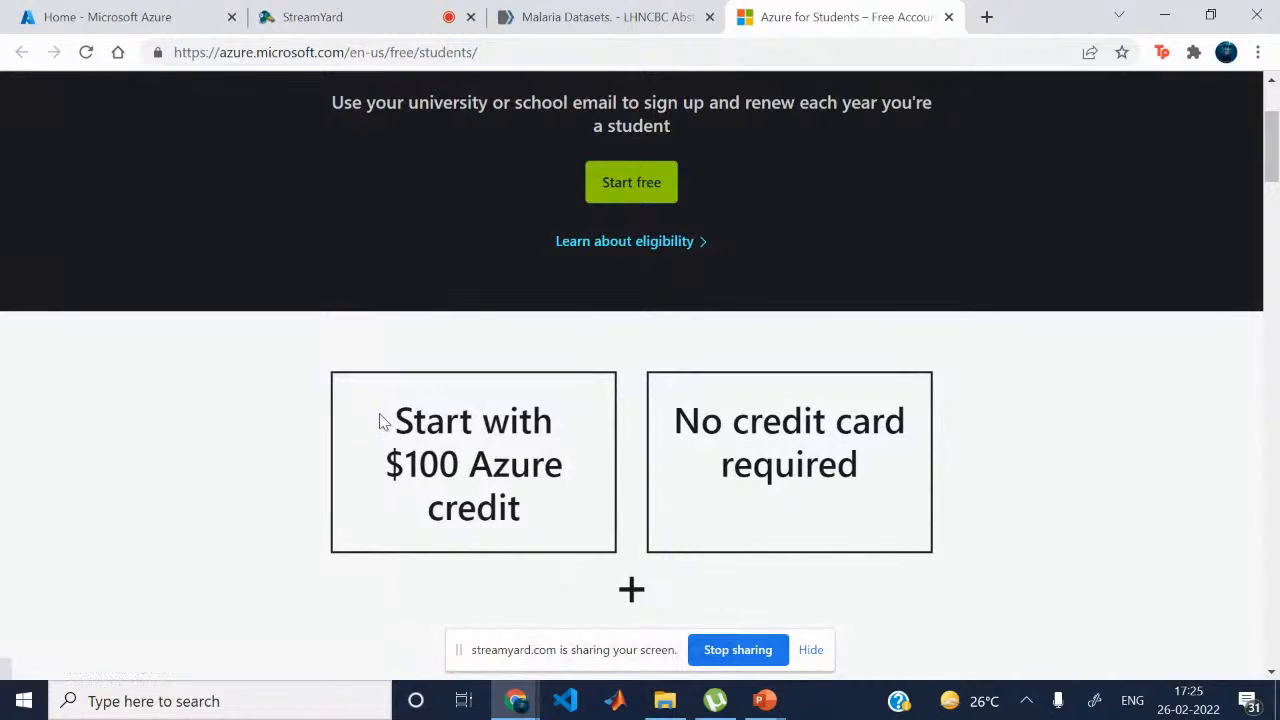
drag(397, 416, 532, 502)
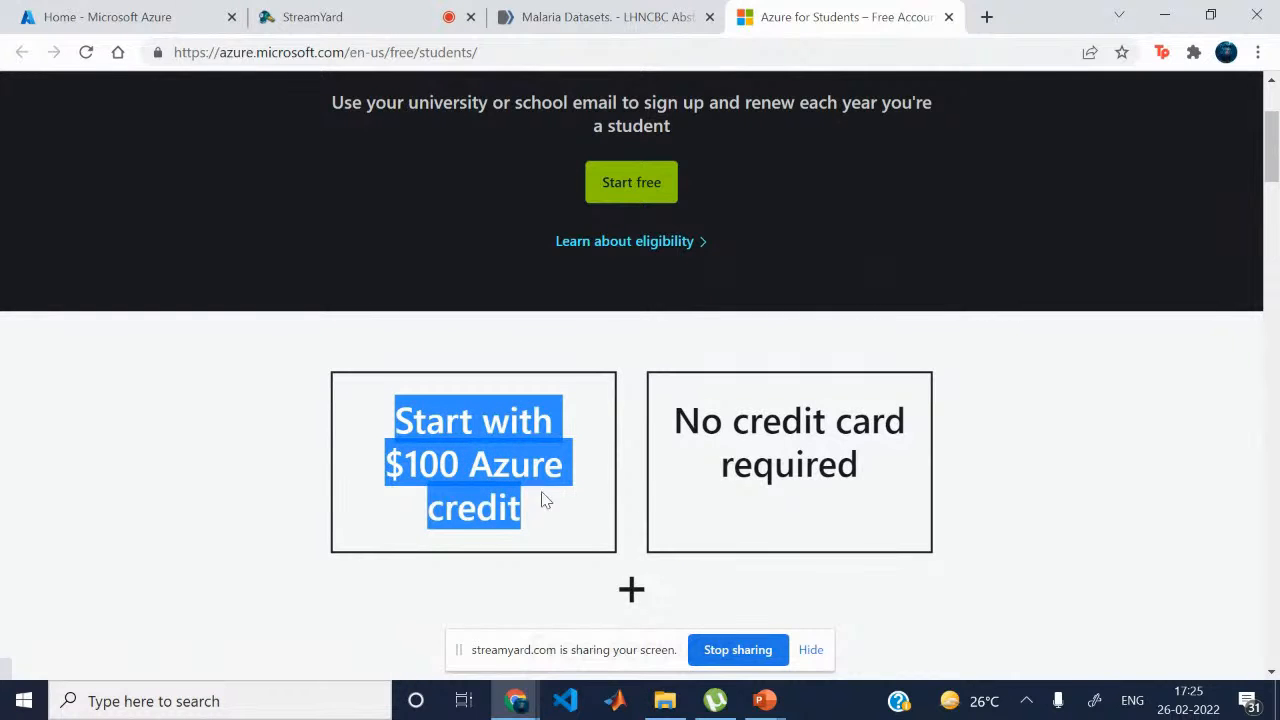
click(724, 512)
scroll(723, 514, down, 1)
scroll(723, 506, up, 1)
scroll(724, 507, down, 1)
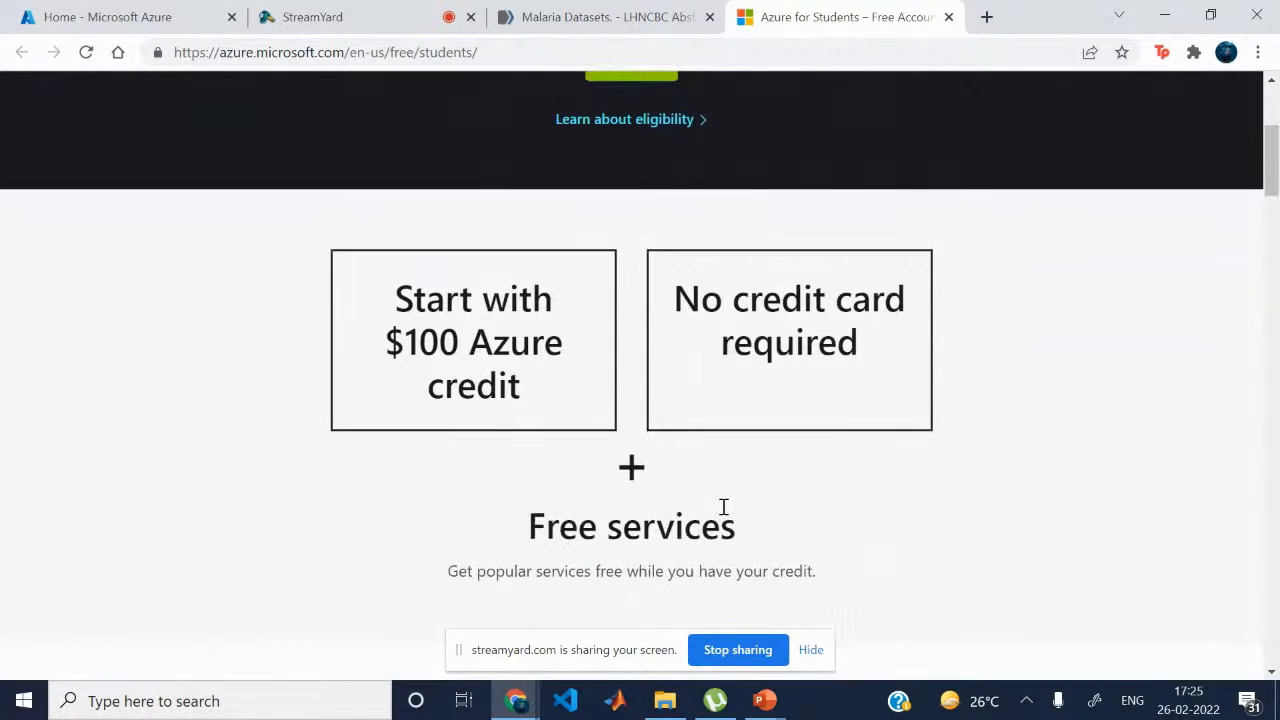
scroll(580, 592, up, 3)
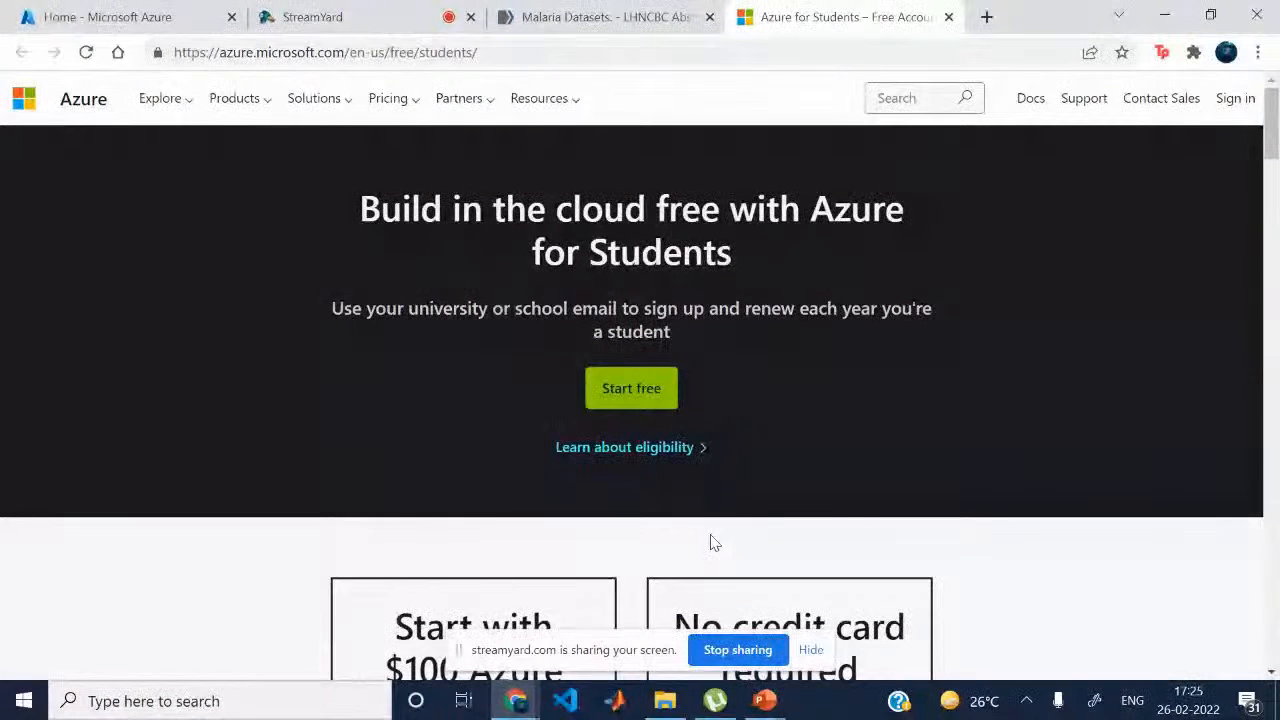
scroll(782, 388, down, 1)
scroll(784, 390, up, 1)
Return to the slide show, open its customvision.ai/projects link, and look over the existing Custom Vision projects.
mouse_move(764, 700)
click(822, 650)
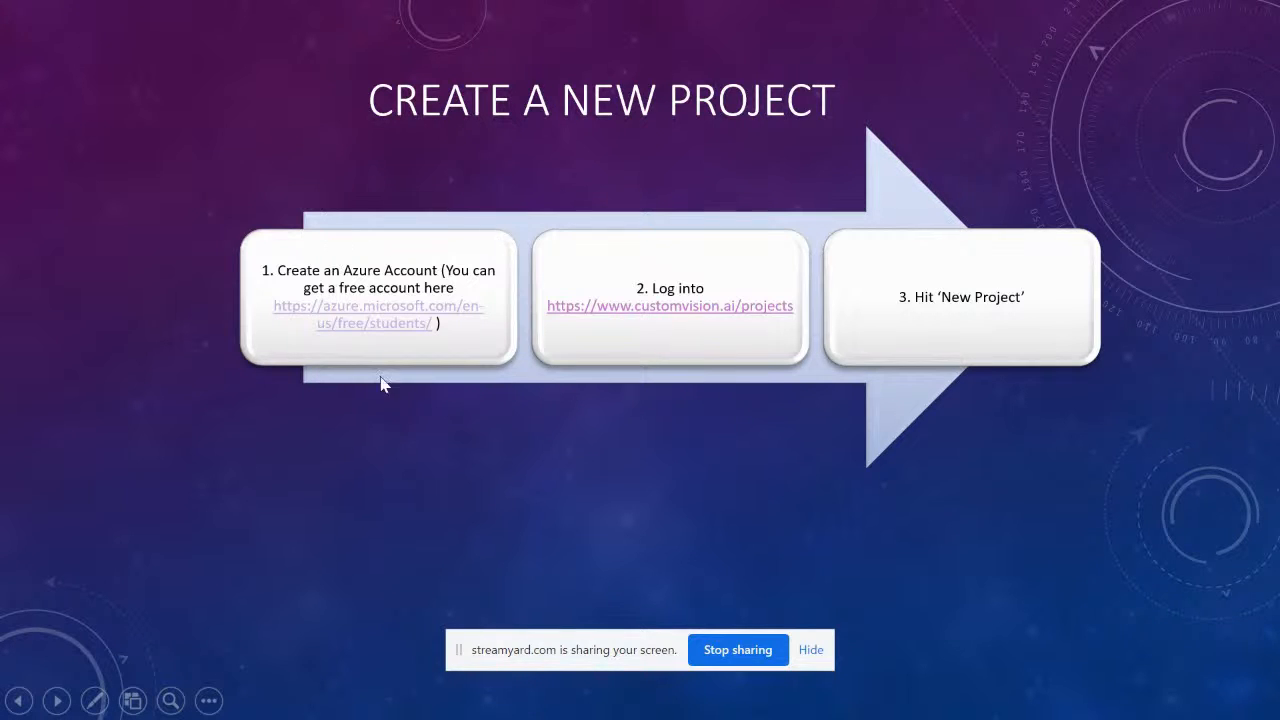
click(649, 306)
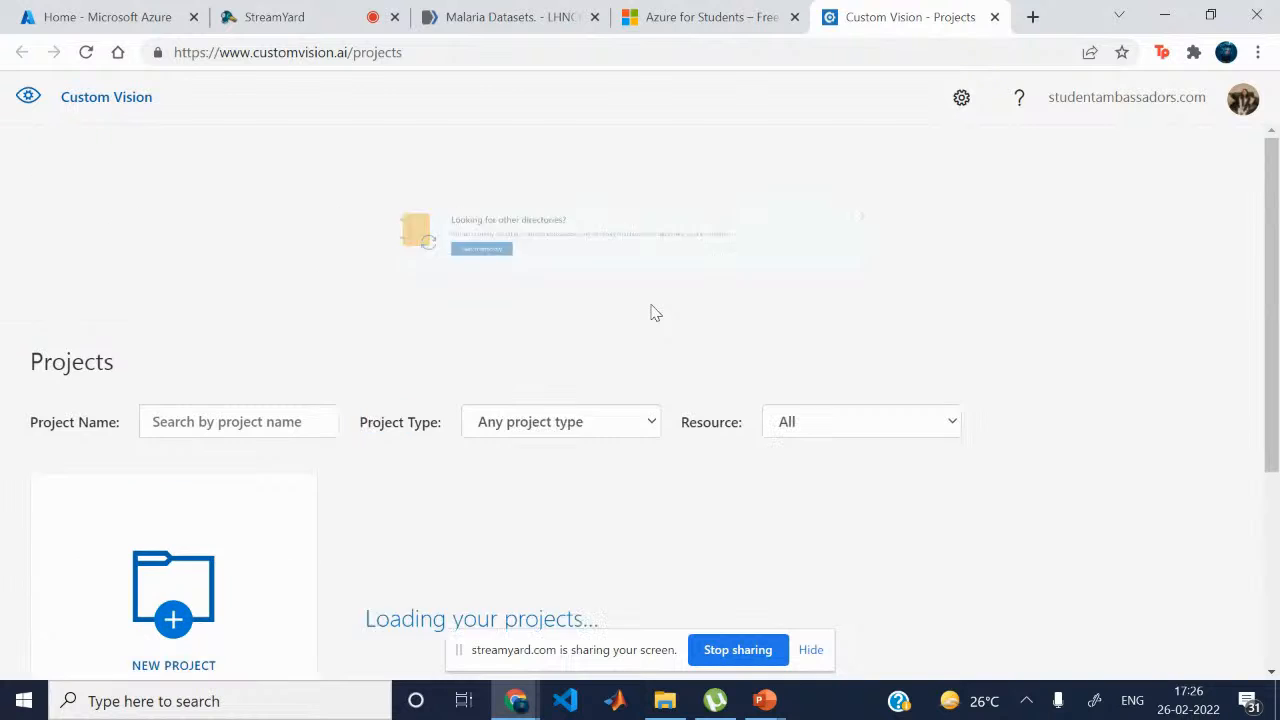
scroll(518, 440, down, 3)
scroll(517, 441, up, 3)
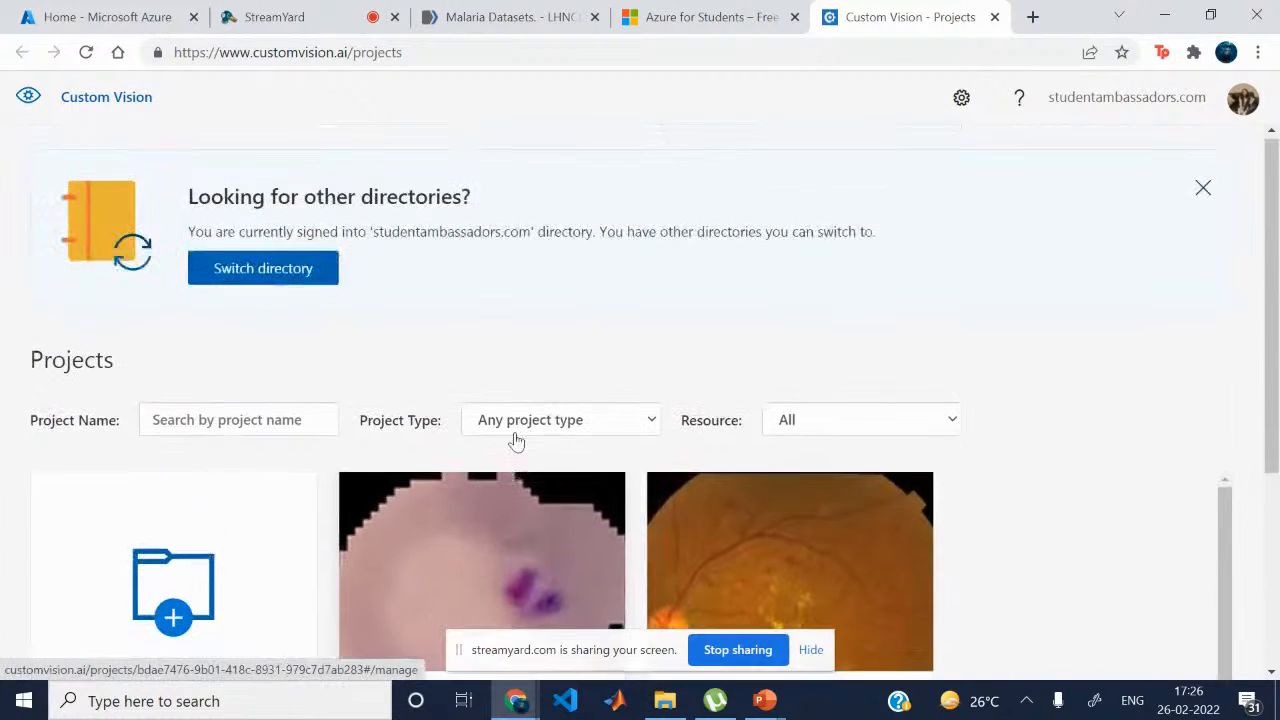
scroll(515, 464, down, 2)
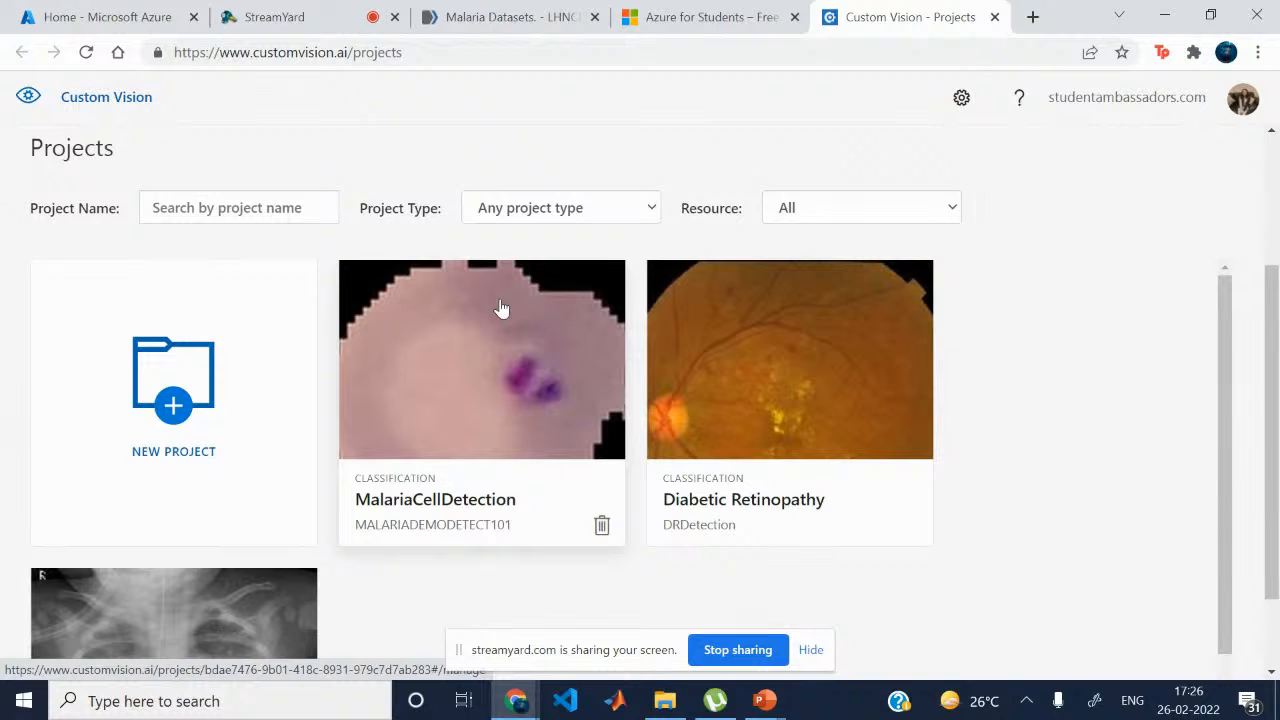
Open the Create new project form and look over its fields, placing the cursor in the project name.
click(180, 408)
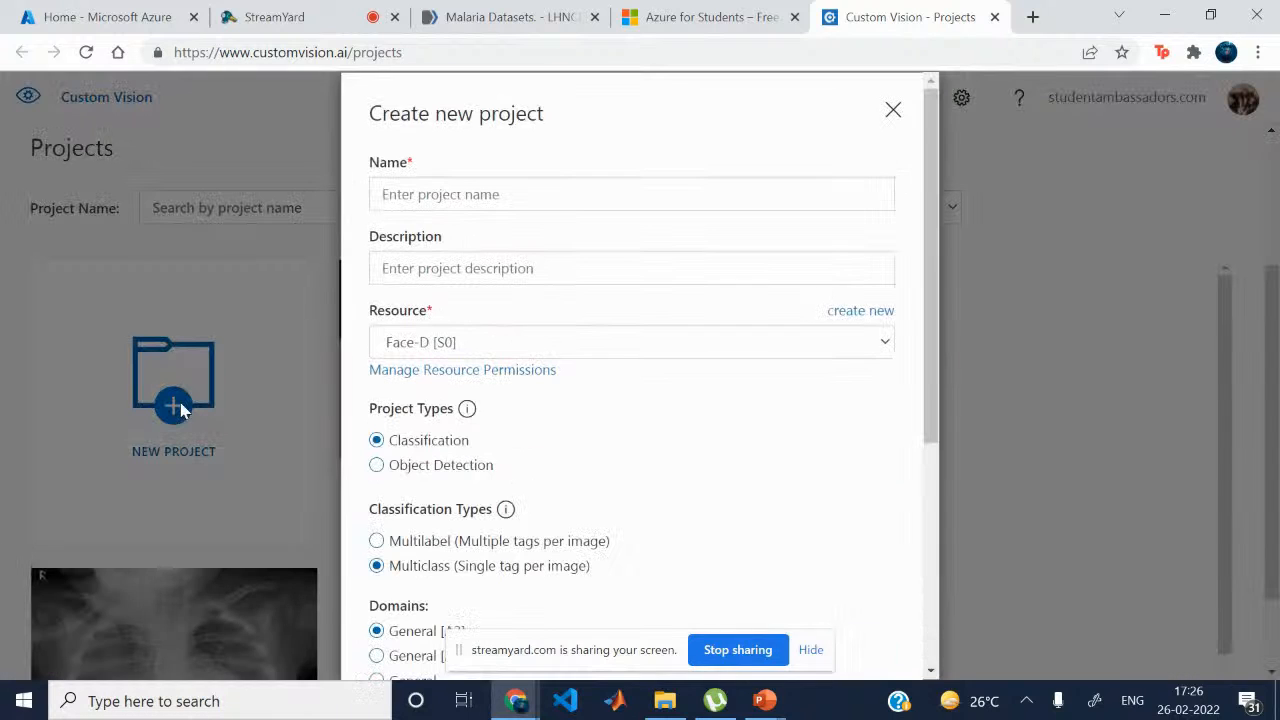
scroll(508, 285, down, 1)
scroll(508, 285, up, 1)
click(445, 196)
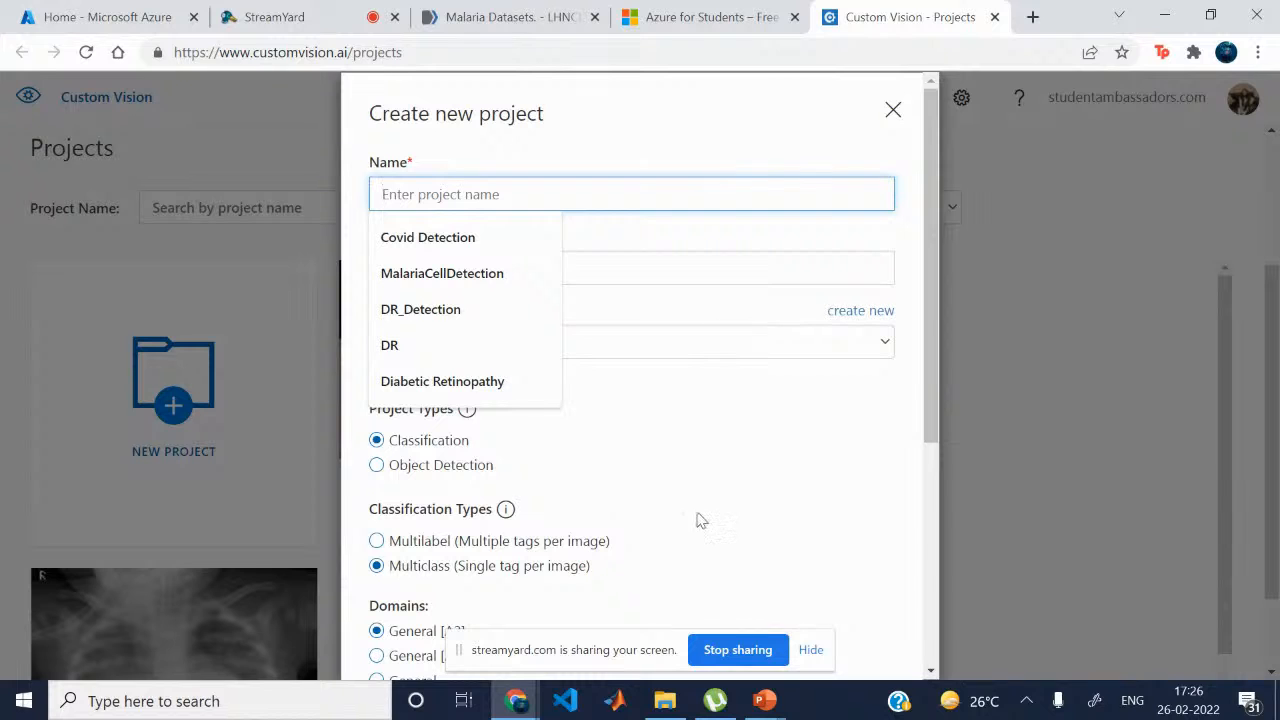
Switch to the PowerPoint slide show and reveal the filled-in Create new project example for MalariaCellDetection.
click(765, 700)
click(823, 628)
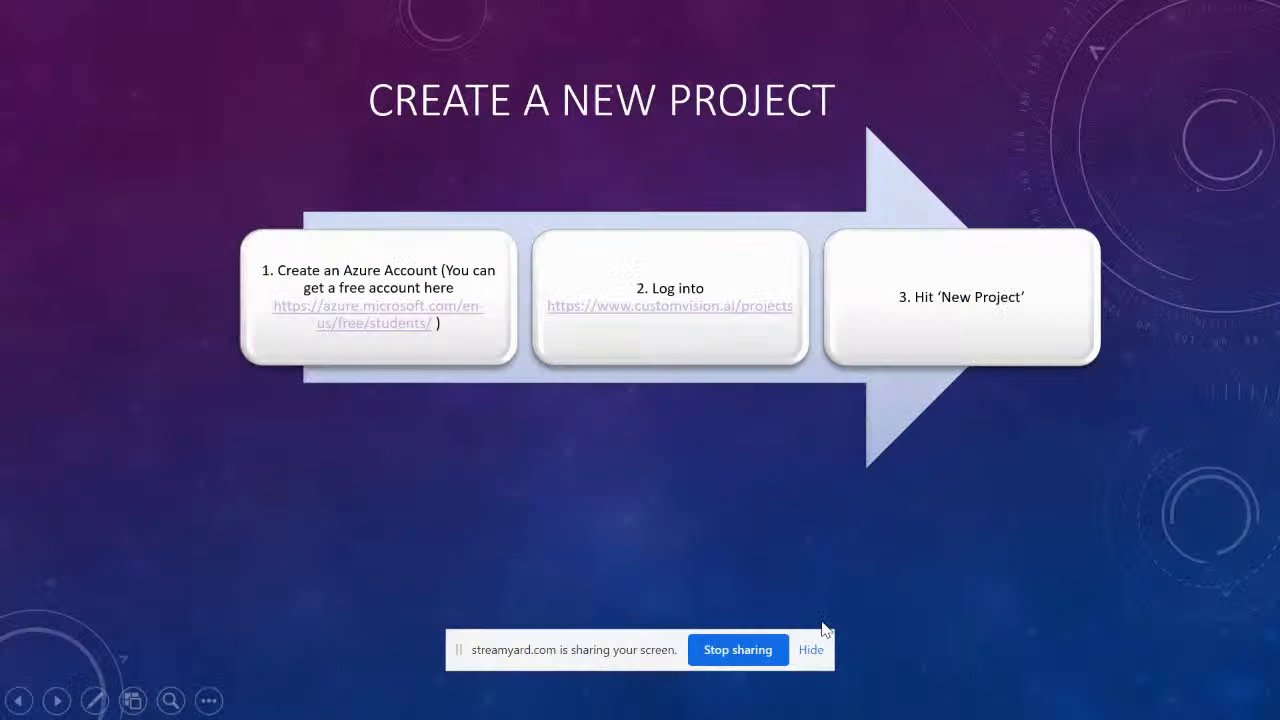
click(810, 451)
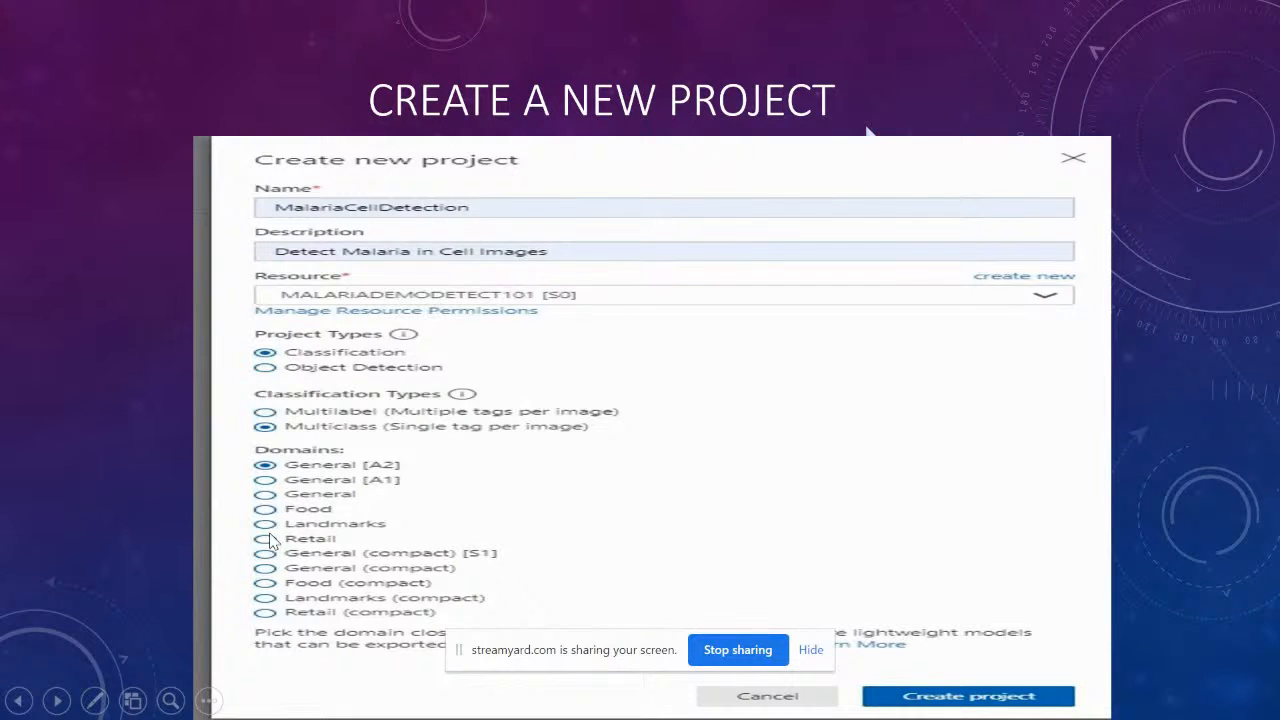
Switch to Custom Vision in Chrome, review the new project form's classification types and domains, and close the form without creating a project.
key(alt+Tab)
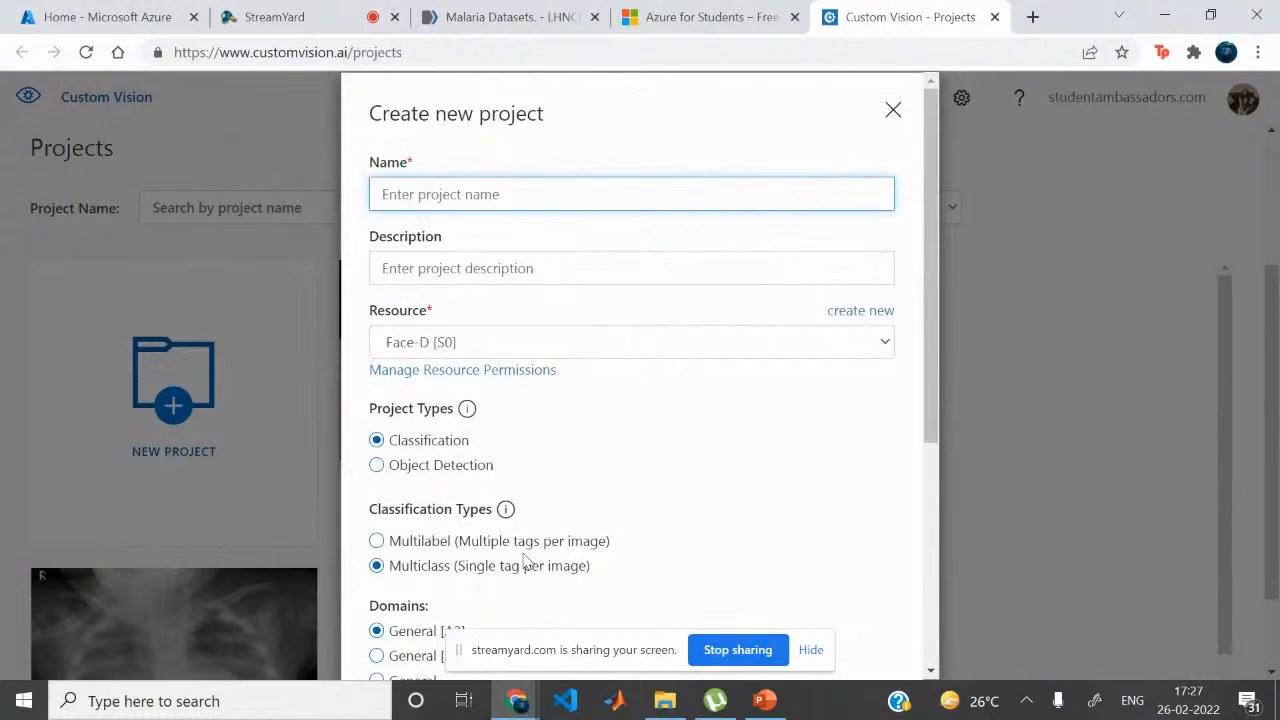
scroll(505, 583, down, 4)
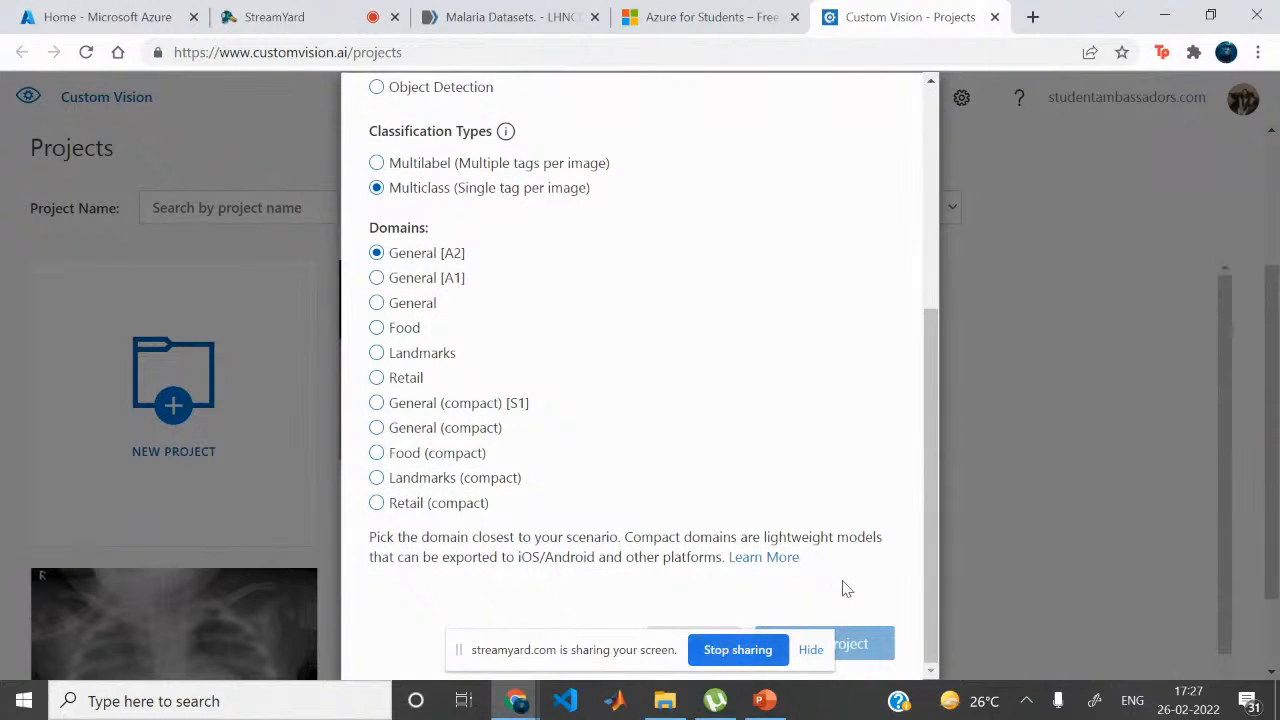
scroll(848, 322, up, 4)
click(893, 110)
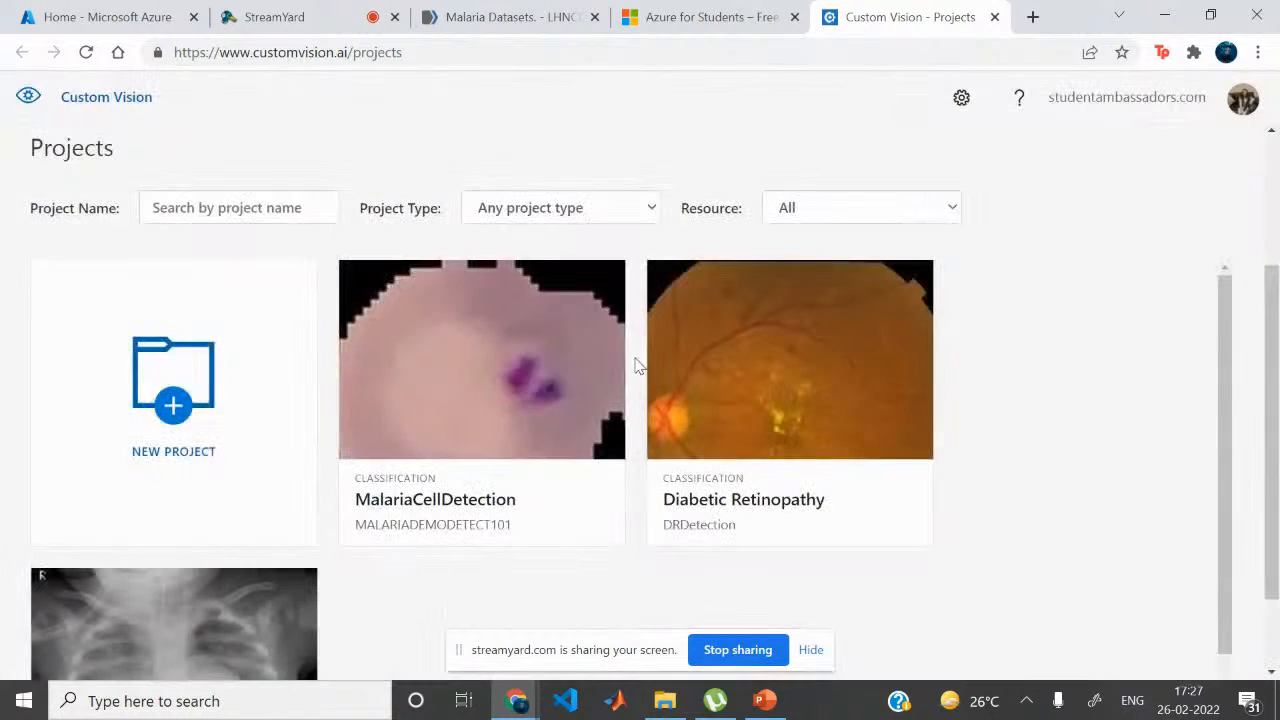
Open the MalariaCellDetection project and look through its tagged training images.
click(514, 372)
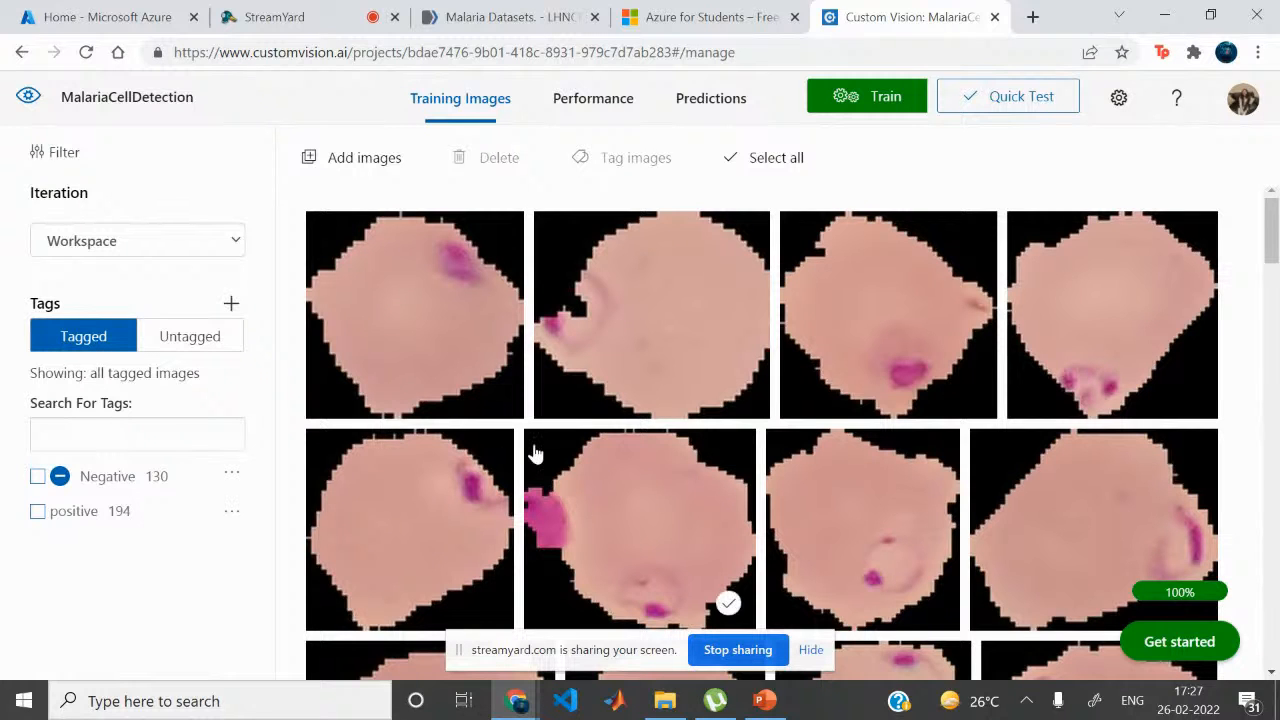
scroll(535, 453, down, 2)
scroll(535, 453, up, 2)
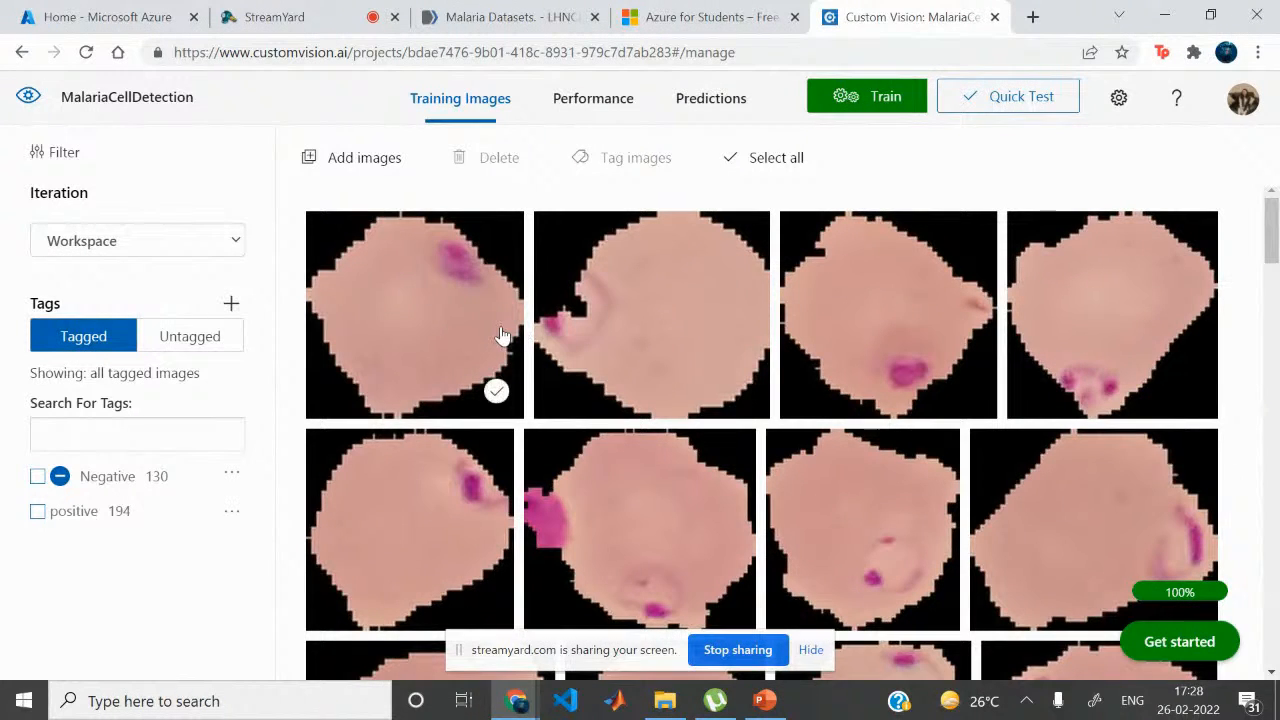
Add one uninfected cell image from the Uninfected > Train_Uninfected folder to a new image upload.
click(368, 158)
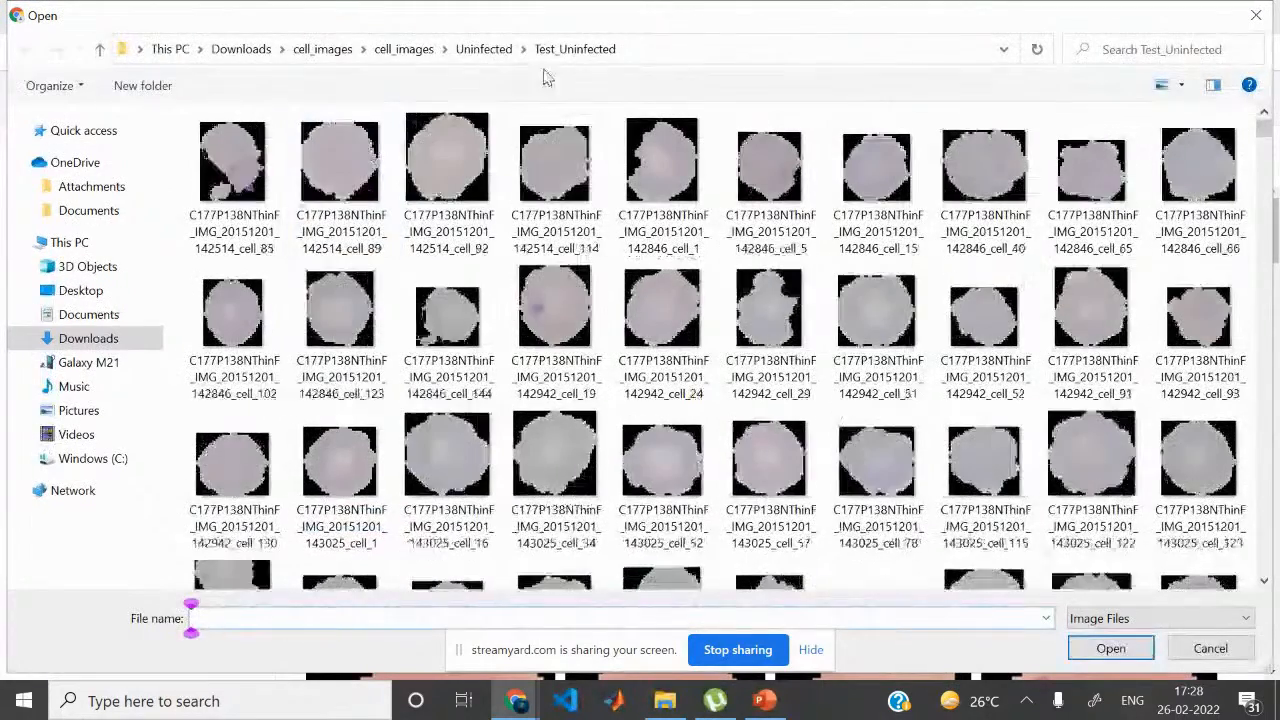
click(483, 49)
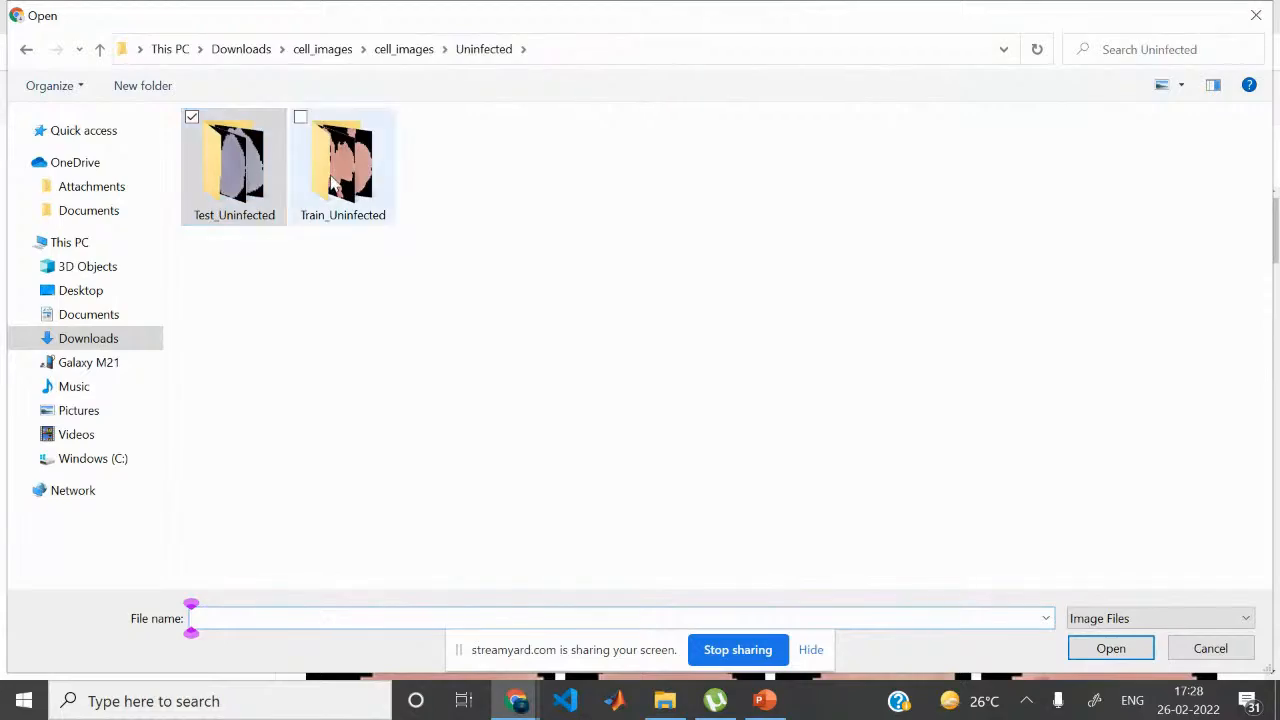
double_click(338, 170)
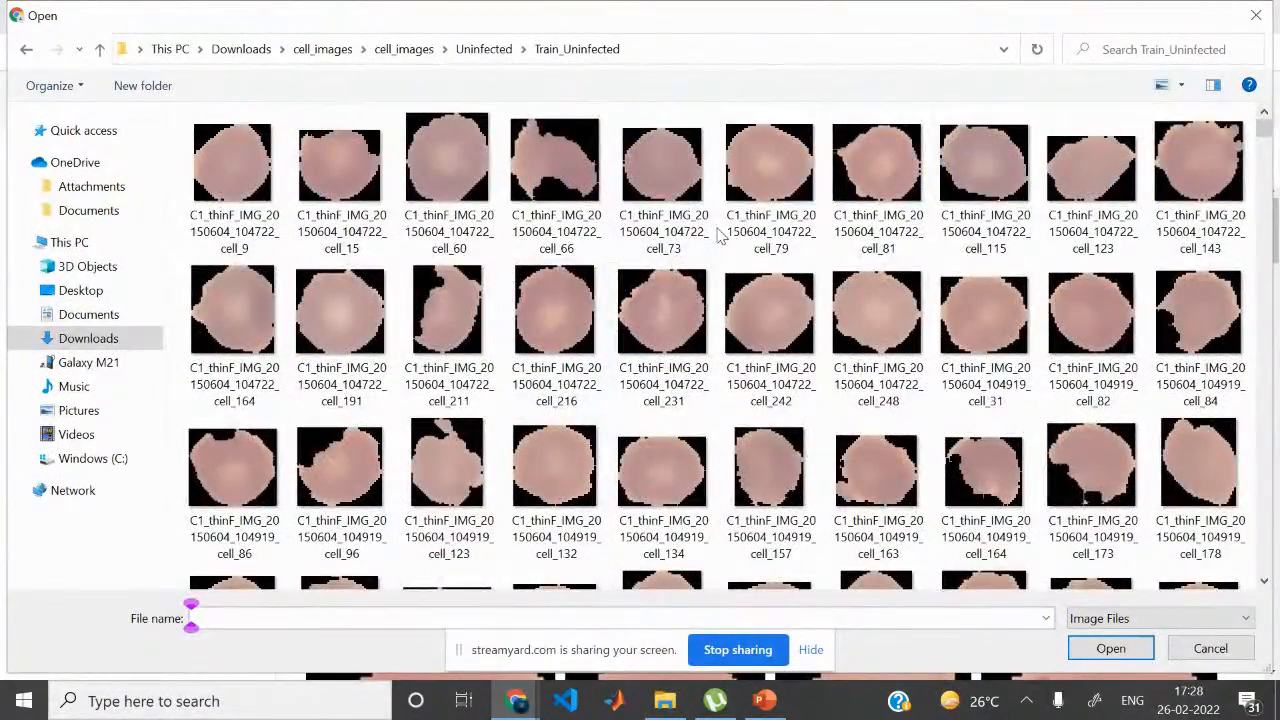
scroll(718, 233, down, 15)
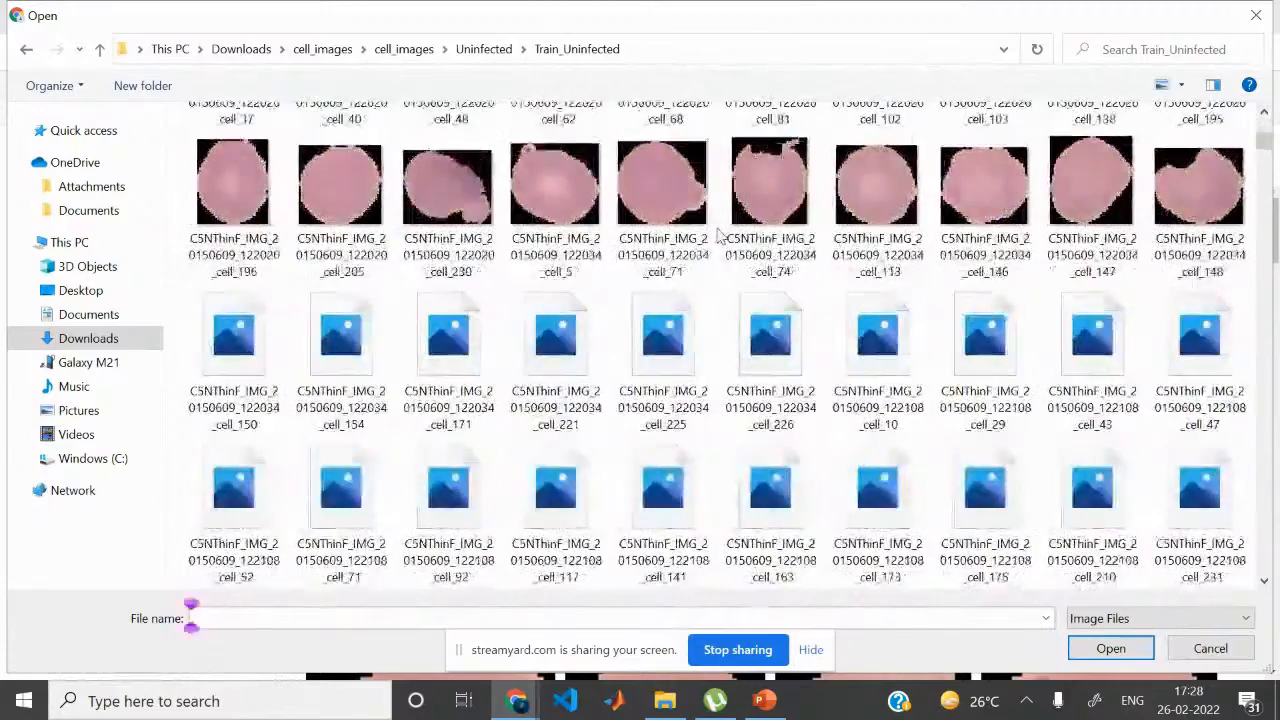
scroll(718, 233, down, 5)
double_click(790, 340)
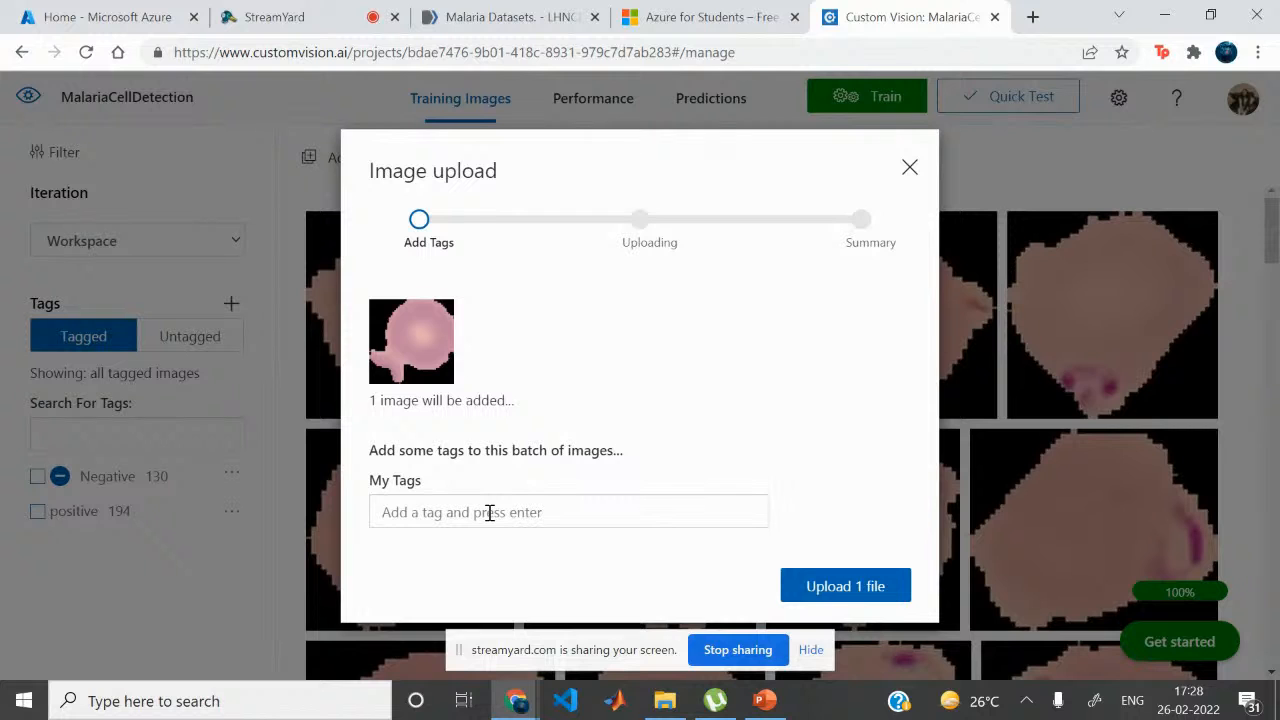
Glance at the Malaria Datasets page, return to Custom Vision, tag the image as Negative, and upload it.
click(510, 17)
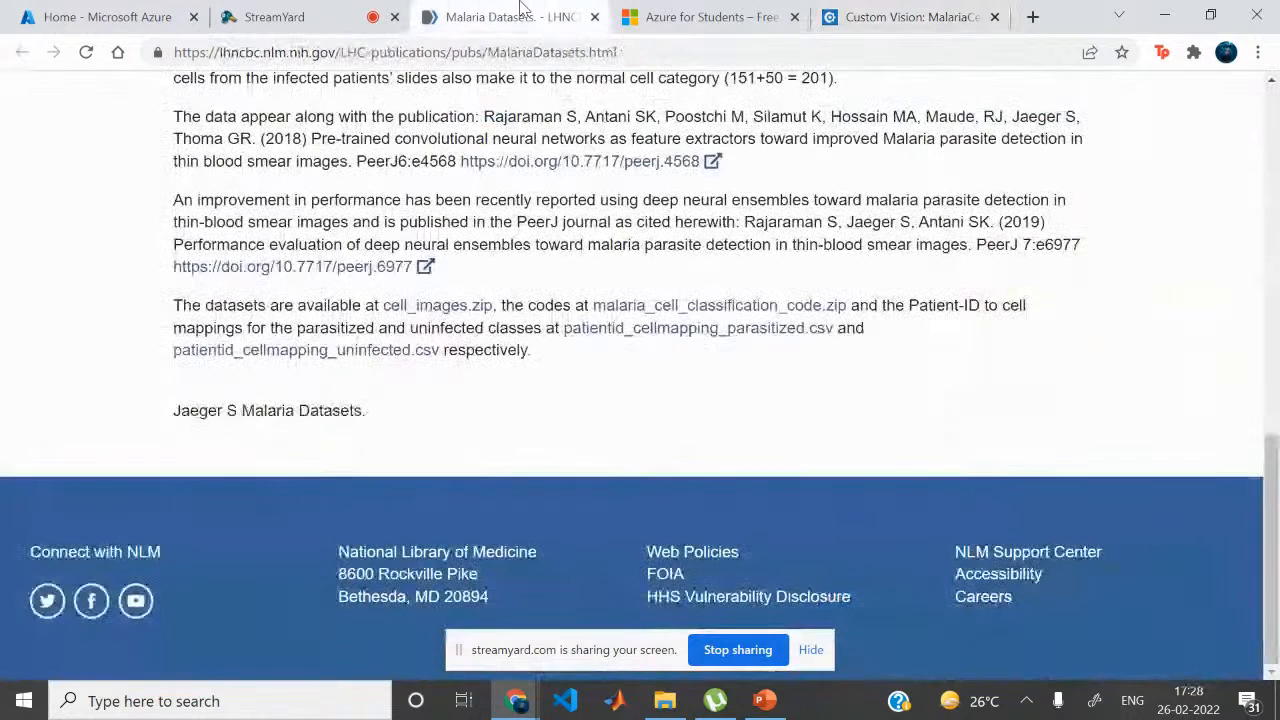
click(885, 17)
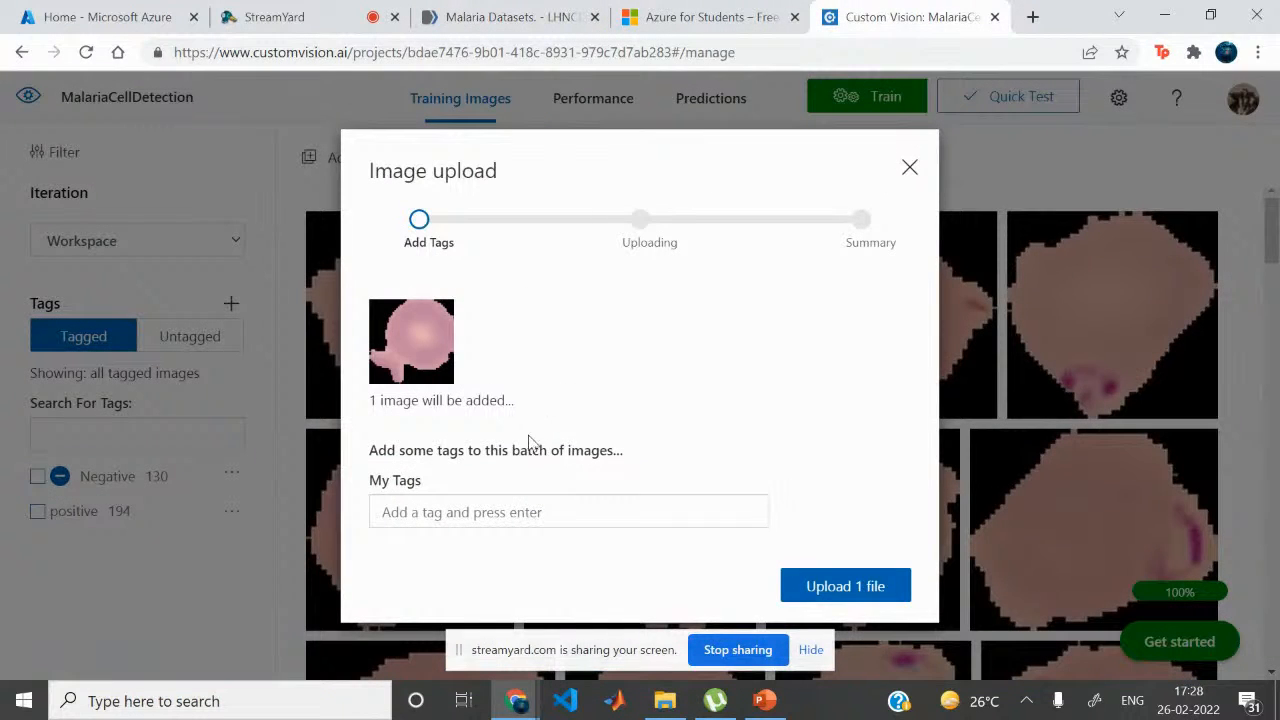
click(507, 510)
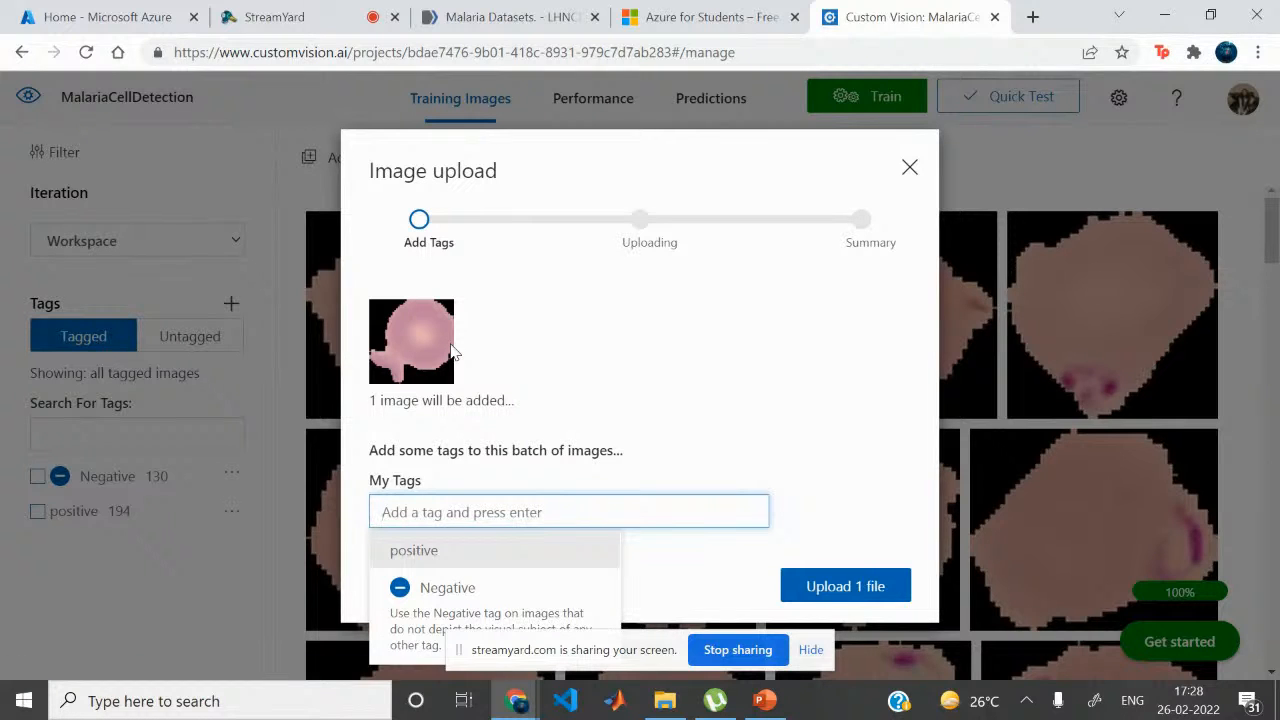
click(455, 598)
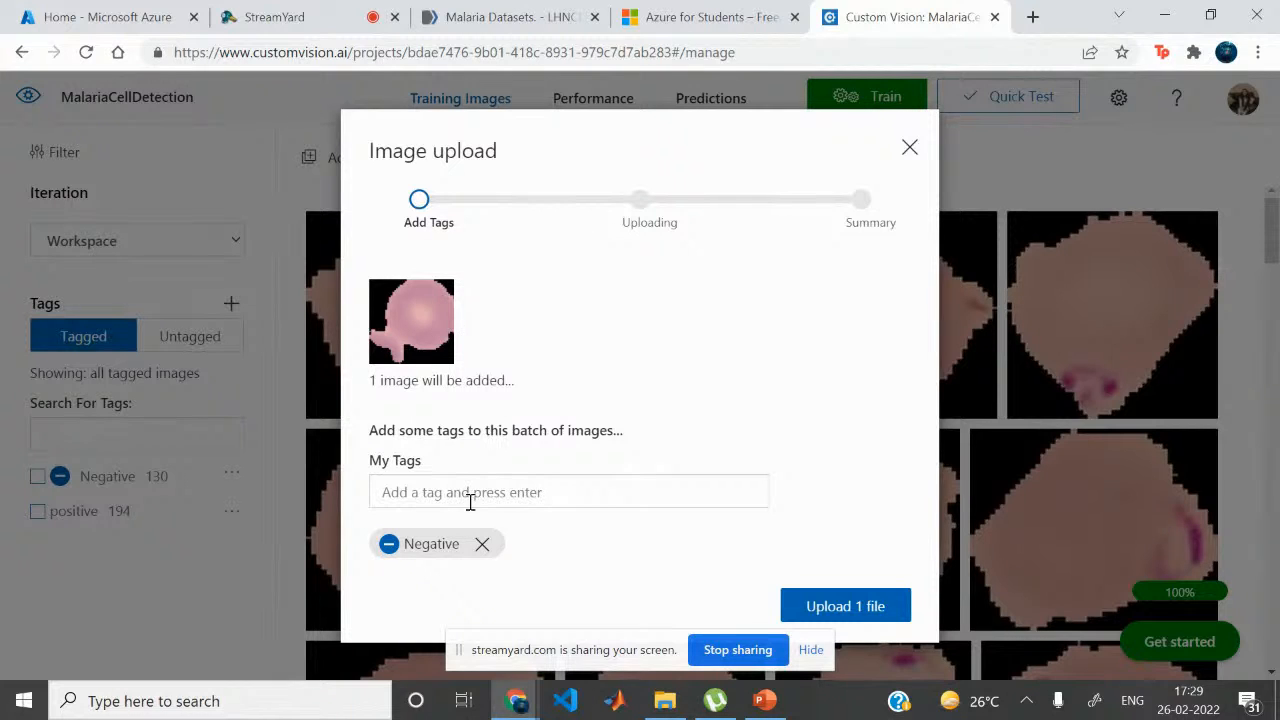
click(820, 603)
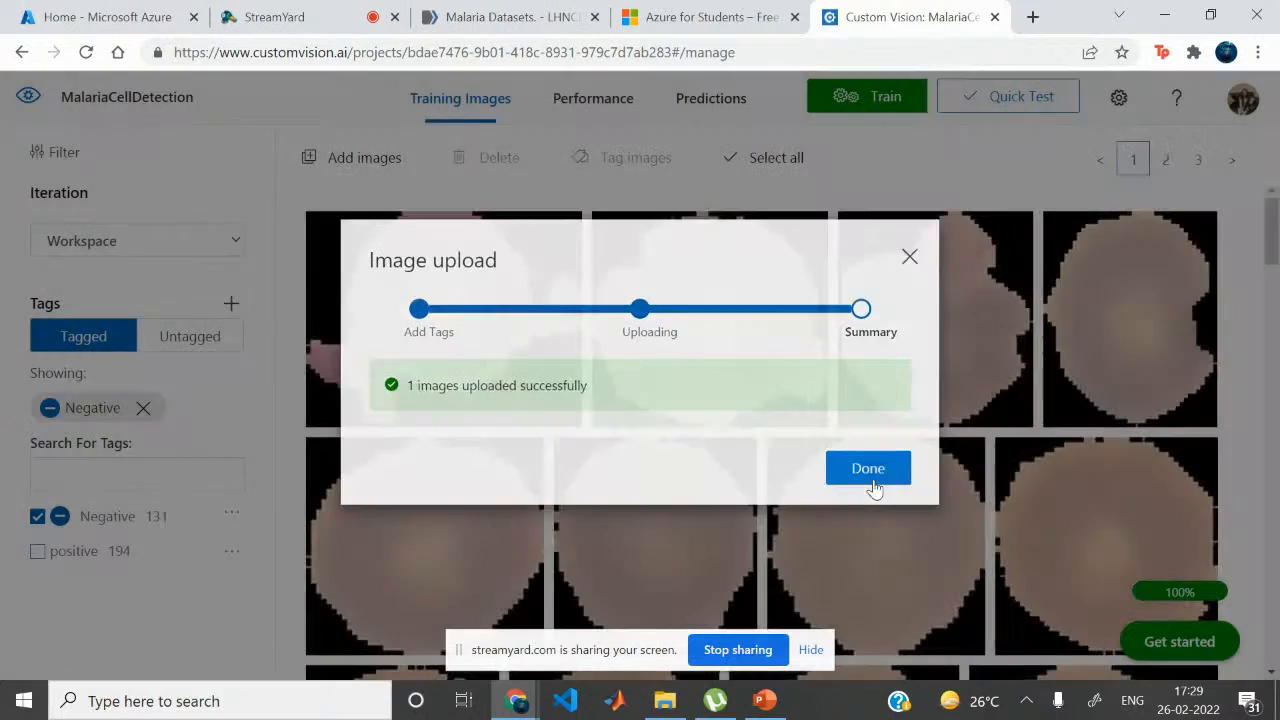
click(869, 490)
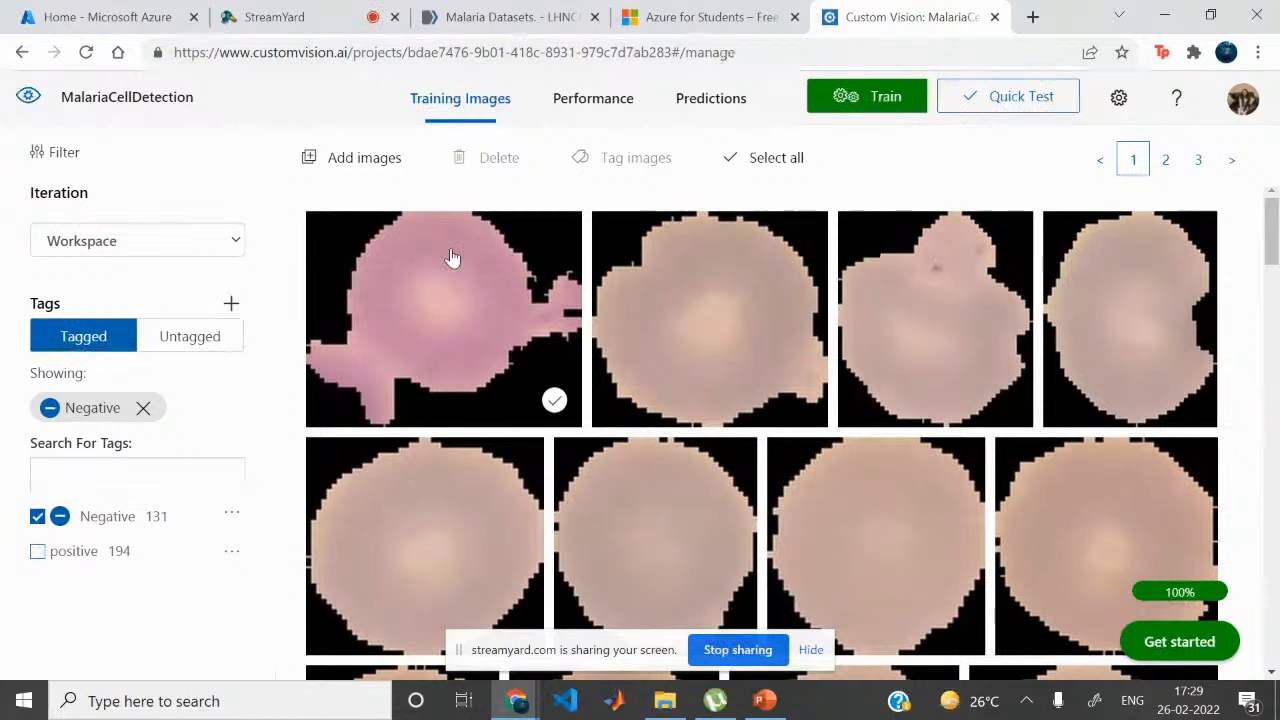
Add a batch of 22 Train_Uninfected images to a new upload, from C77P38ThinF_IMG_20150602_143524_cell_42 through C78P39ThinF_IMG_20150606_103413_cell_73.
click(362, 160)
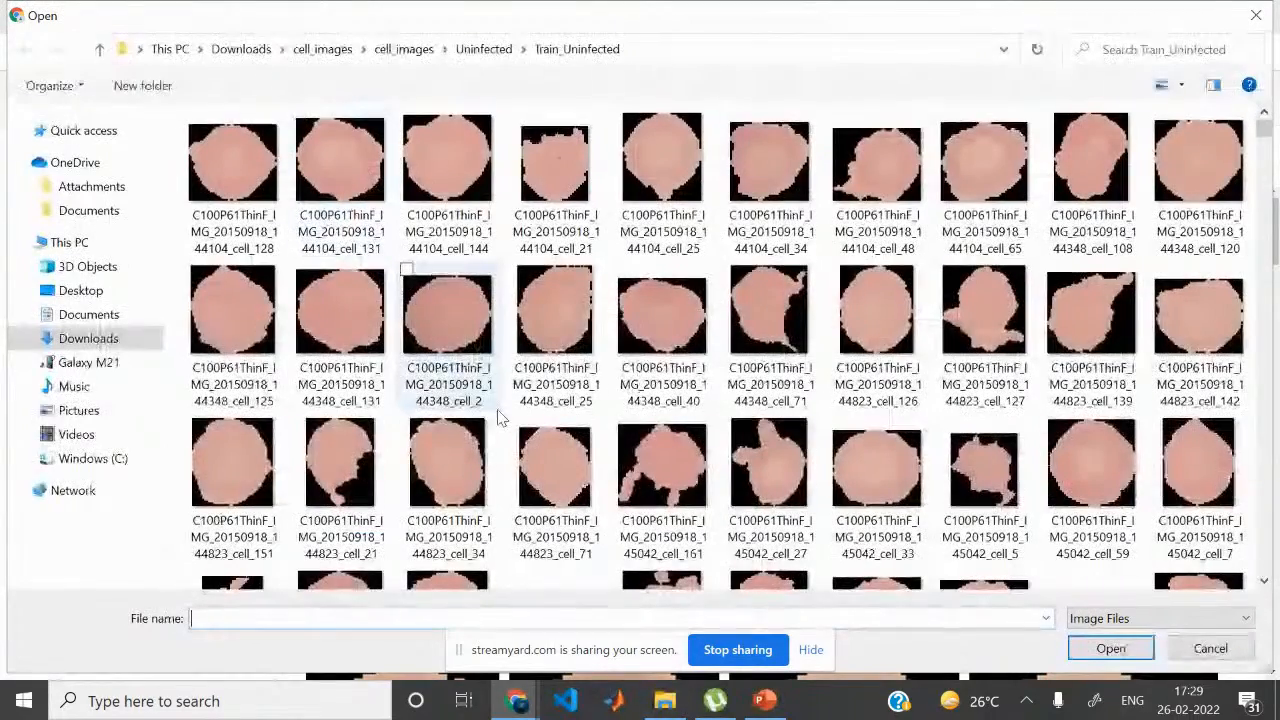
scroll(500, 418, down, 20)
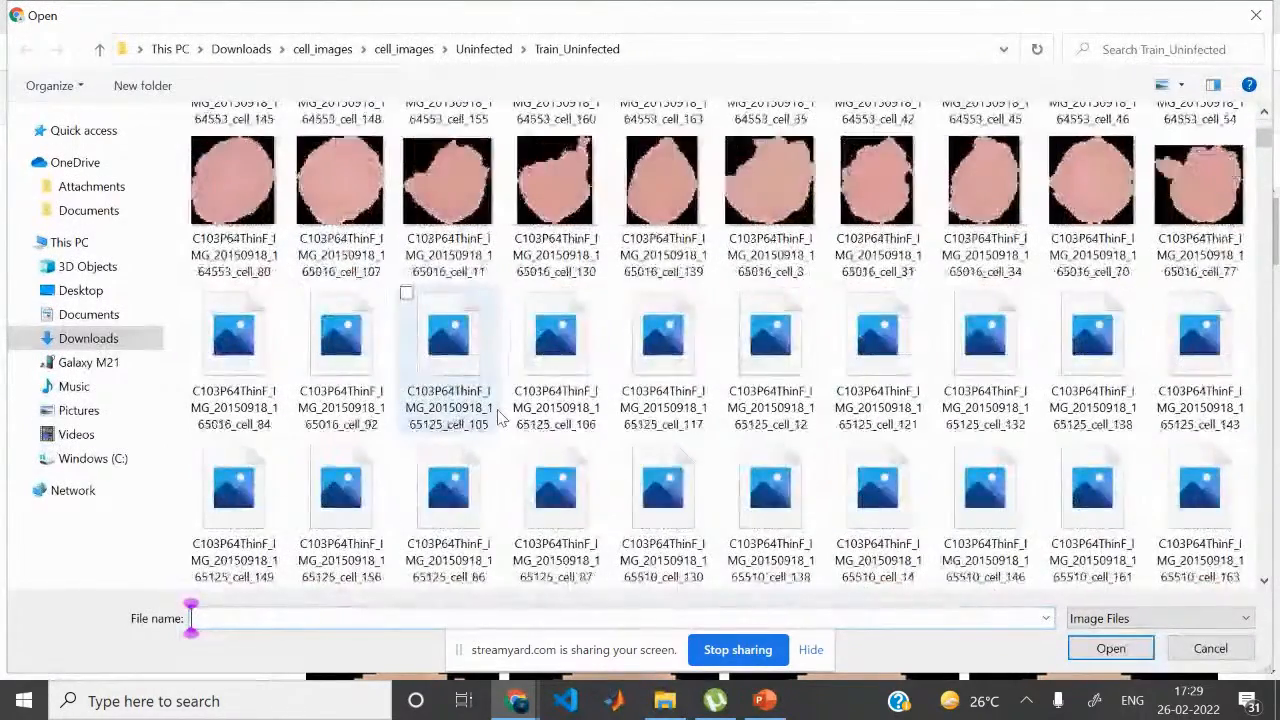
scroll(957, 397, down, 20)
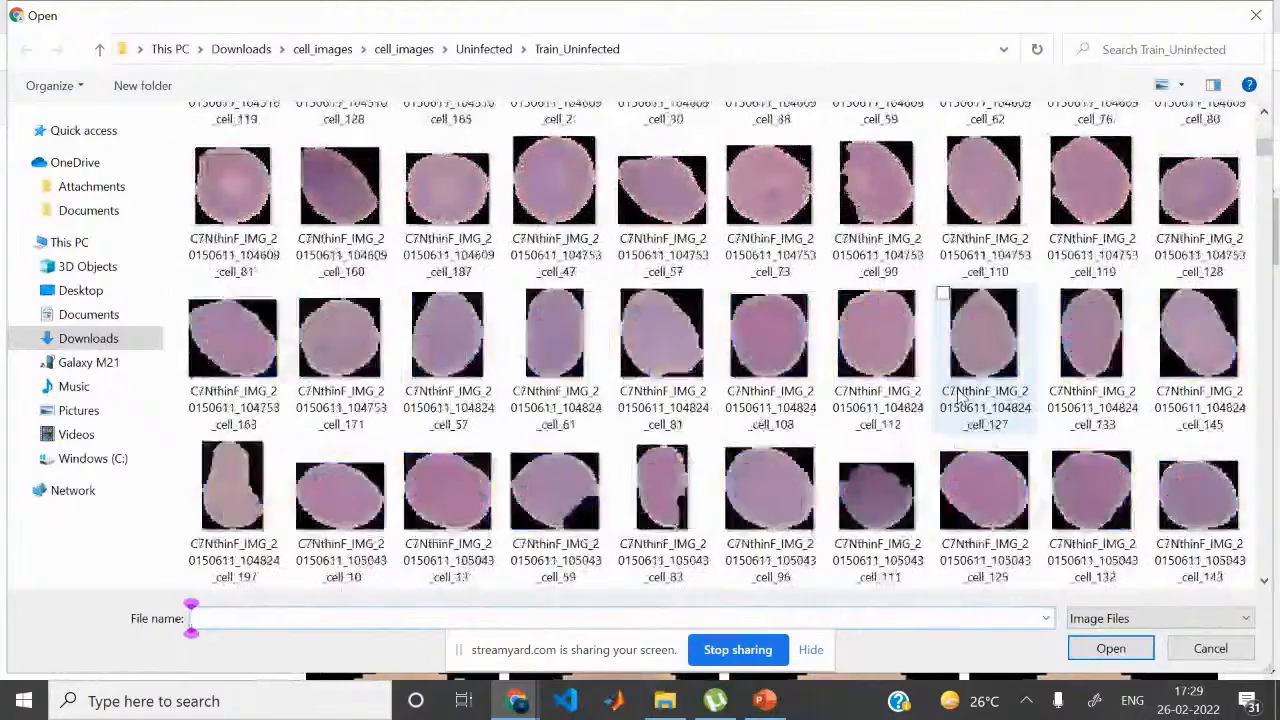
drag(1265, 270, 1265, 272)
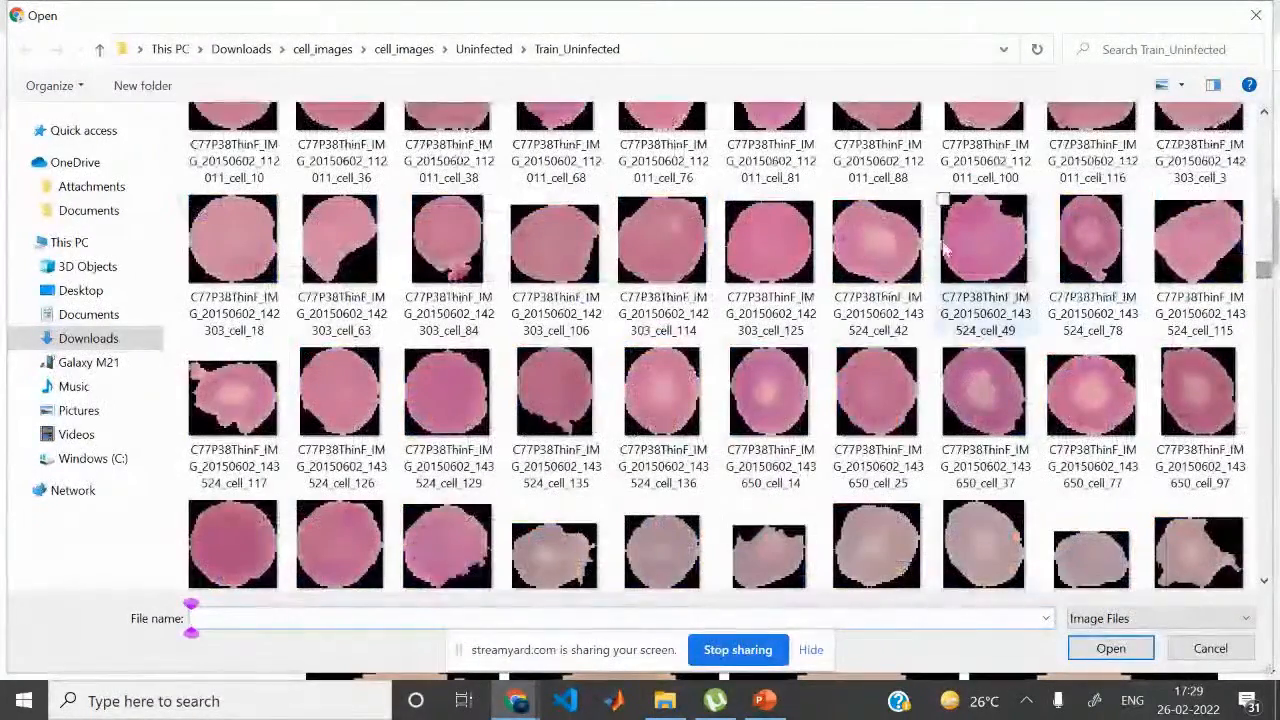
click(902, 245)
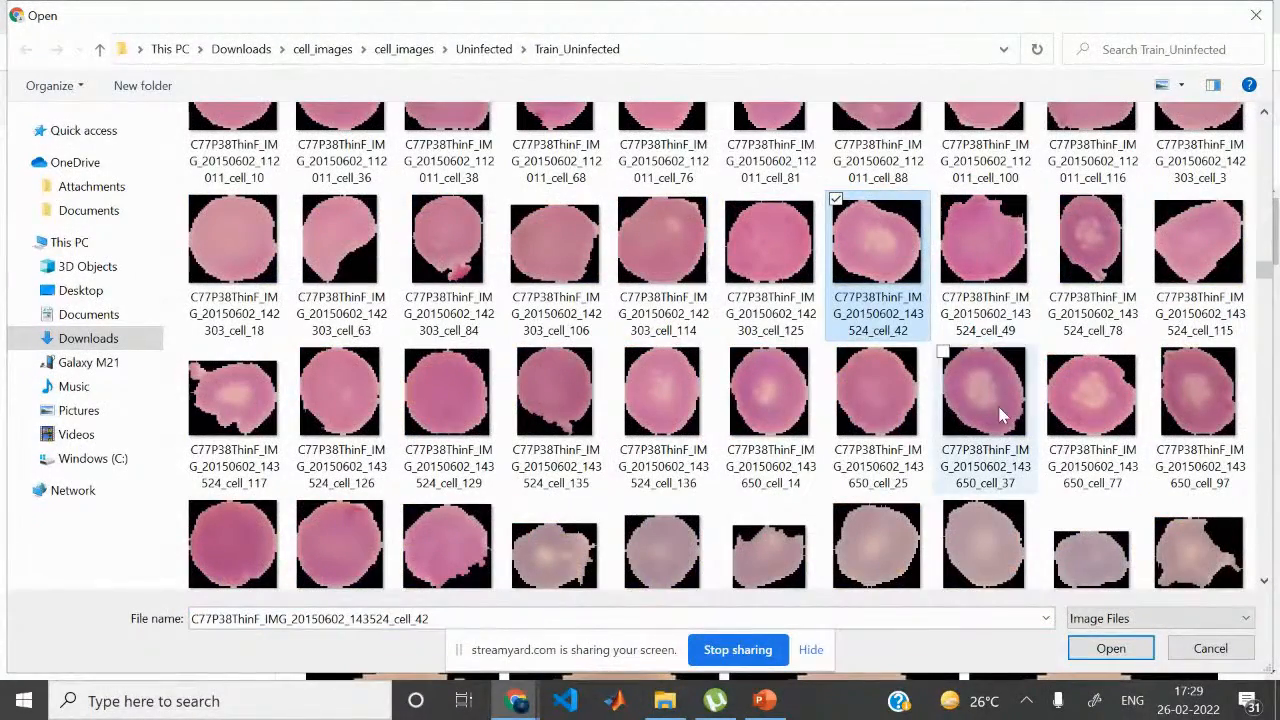
shift+click(985, 545)
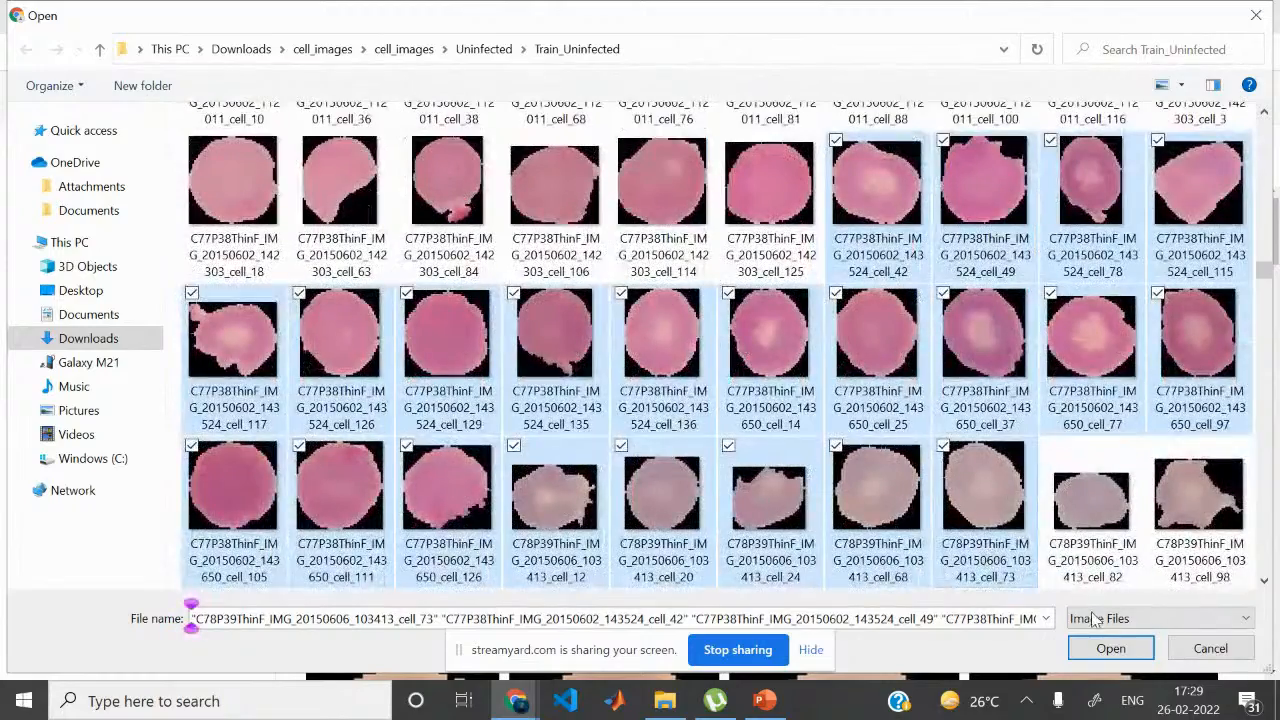
click(1110, 649)
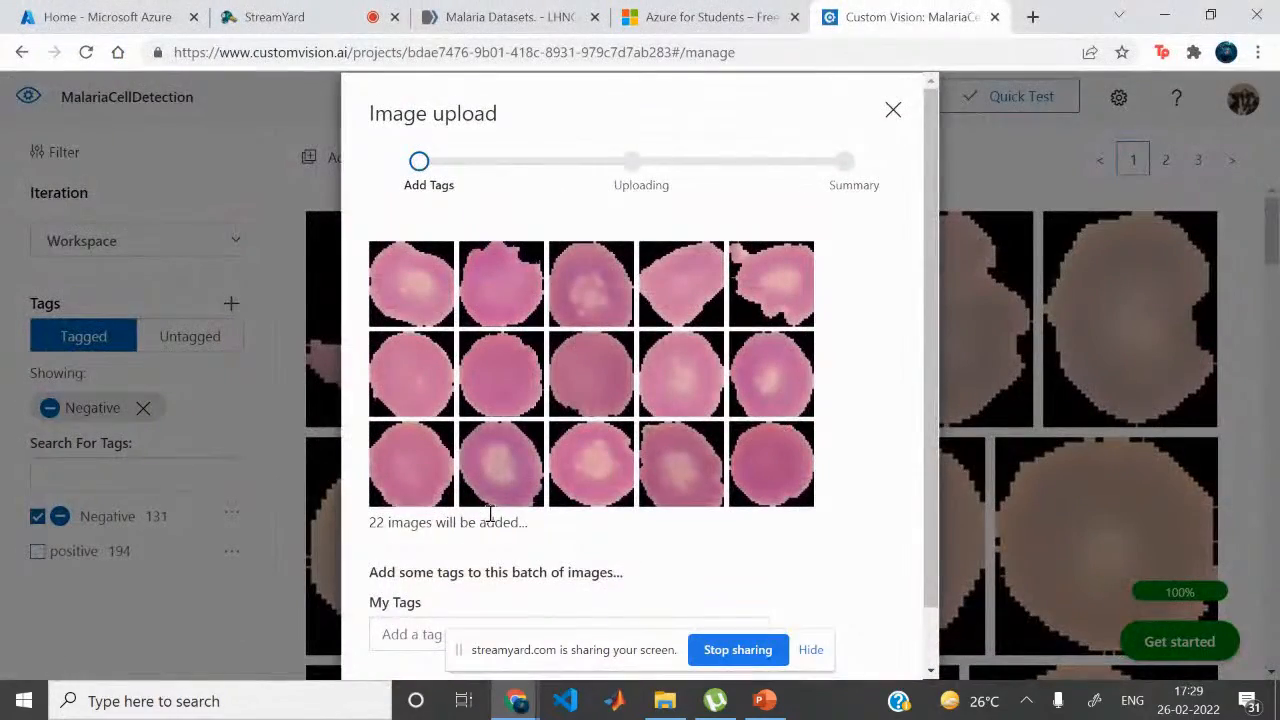
Tag the batch of 22 images as Negative, upload it, and close the upload summary.
scroll(490, 512, down, 1)
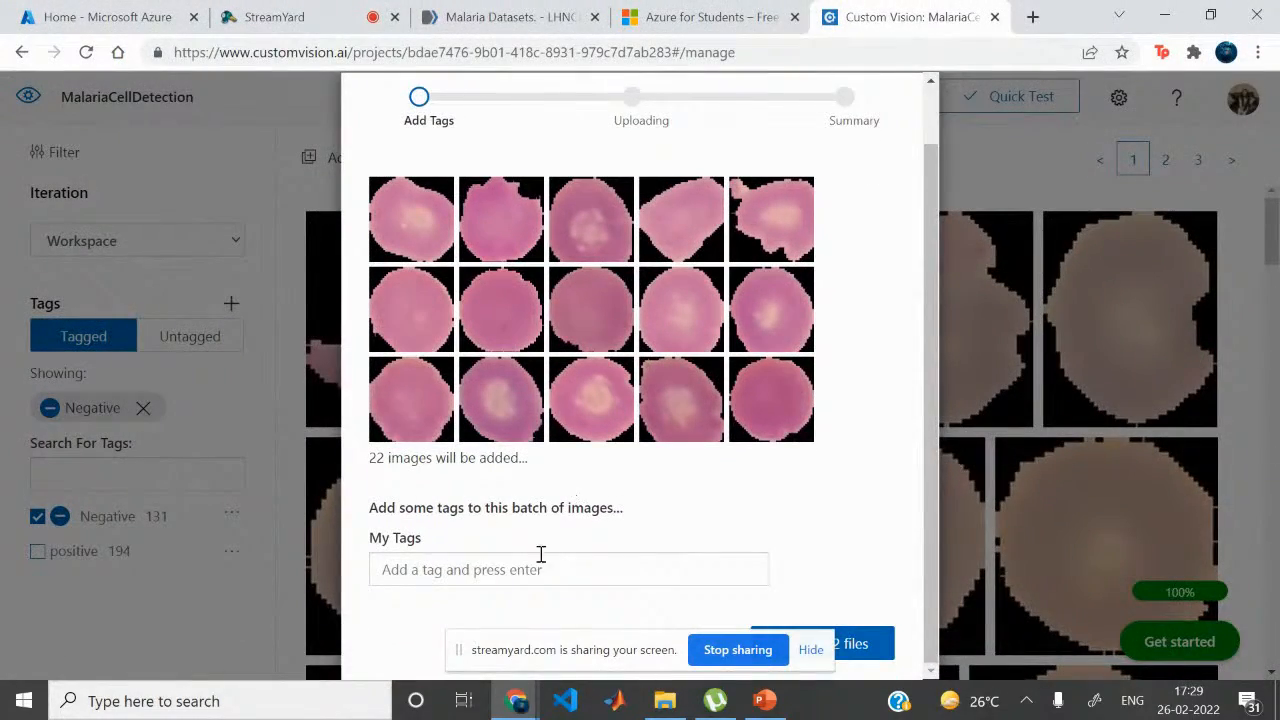
click(537, 567)
scroll(517, 583, down, 1)
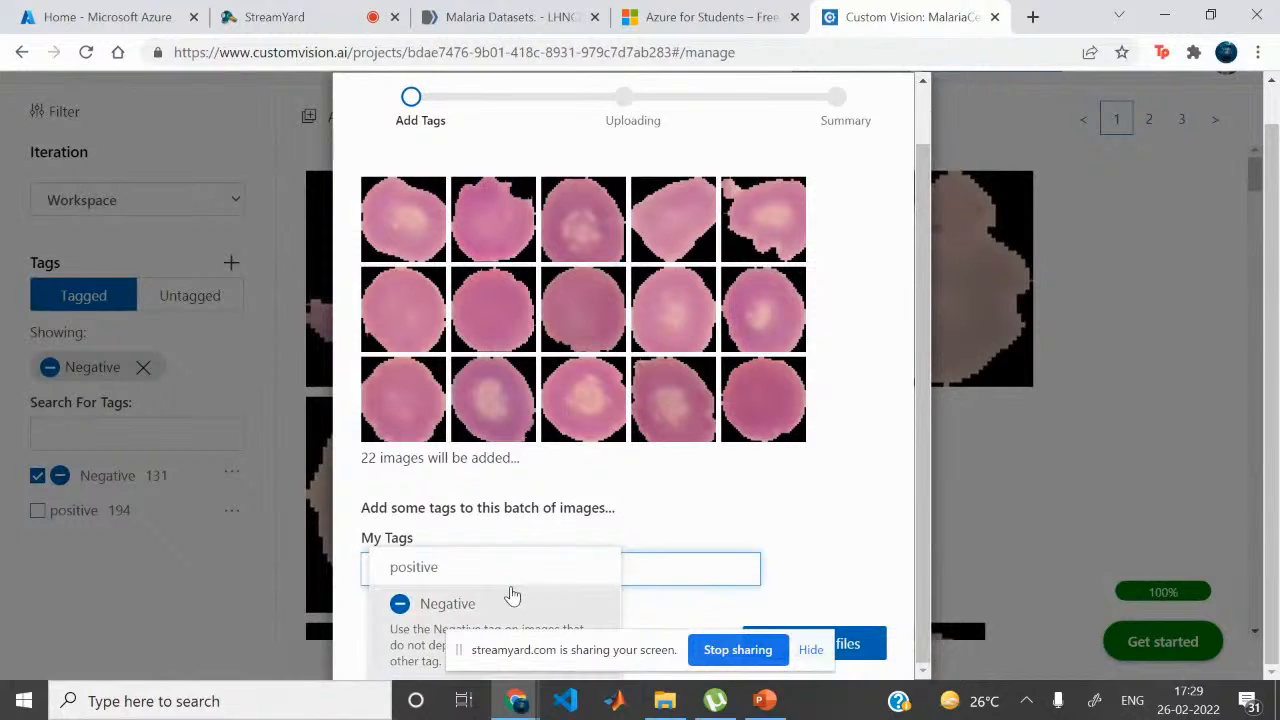
click(414, 617)
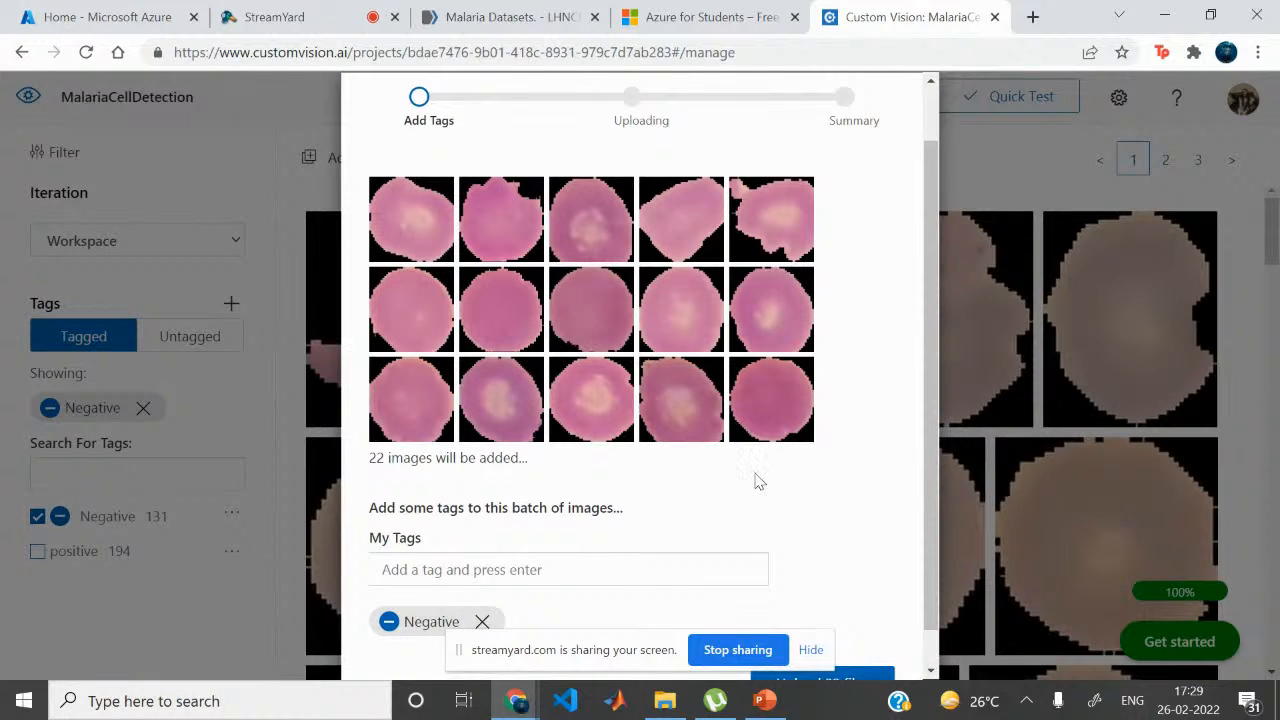
scroll(866, 680, down, 1)
click(862, 648)
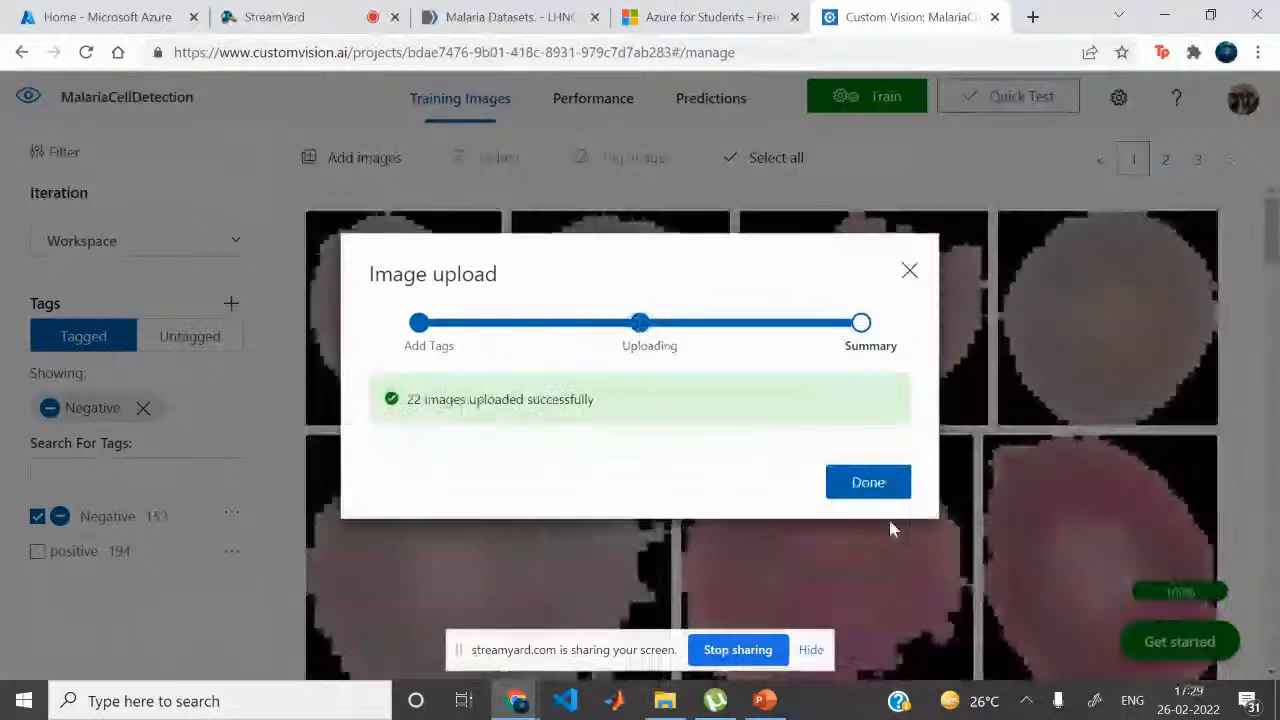
click(908, 272)
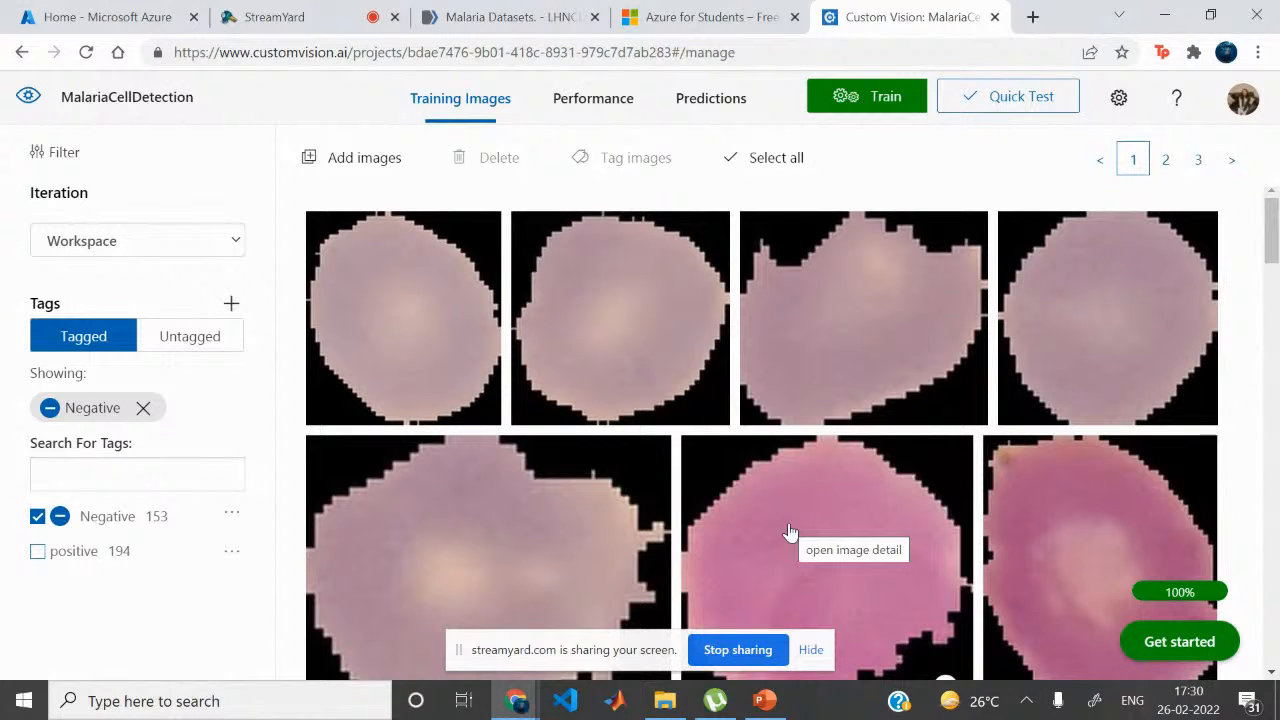
click(880, 100)
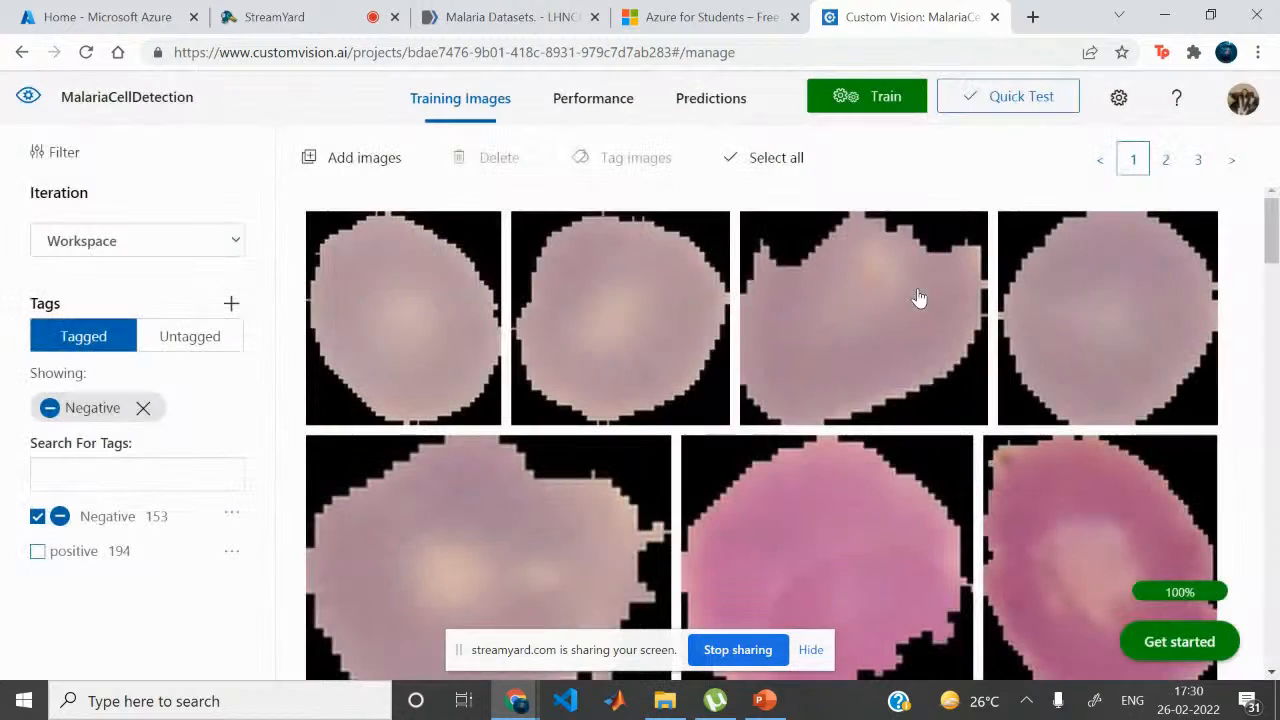
click(910, 288)
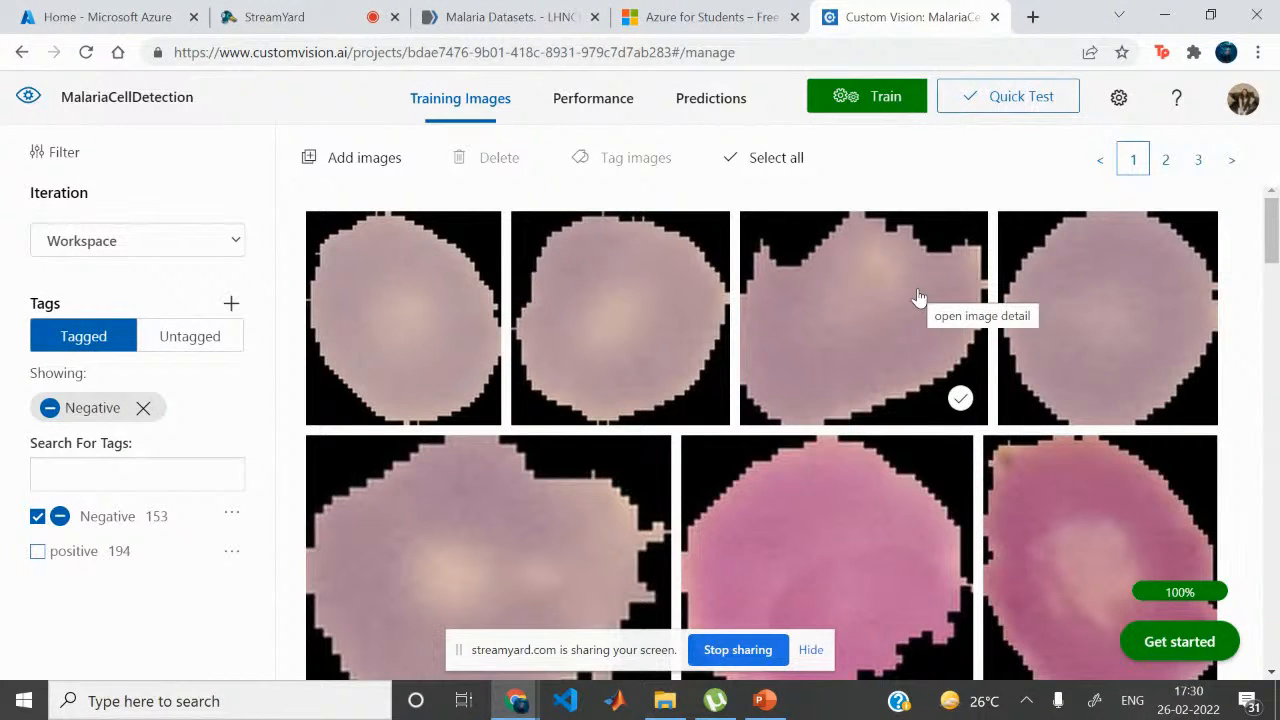
Examine Iteration 1's performance: iteration ID, classification type, precision, recall, AP, and the Performance Per Tag table.
click(607, 112)
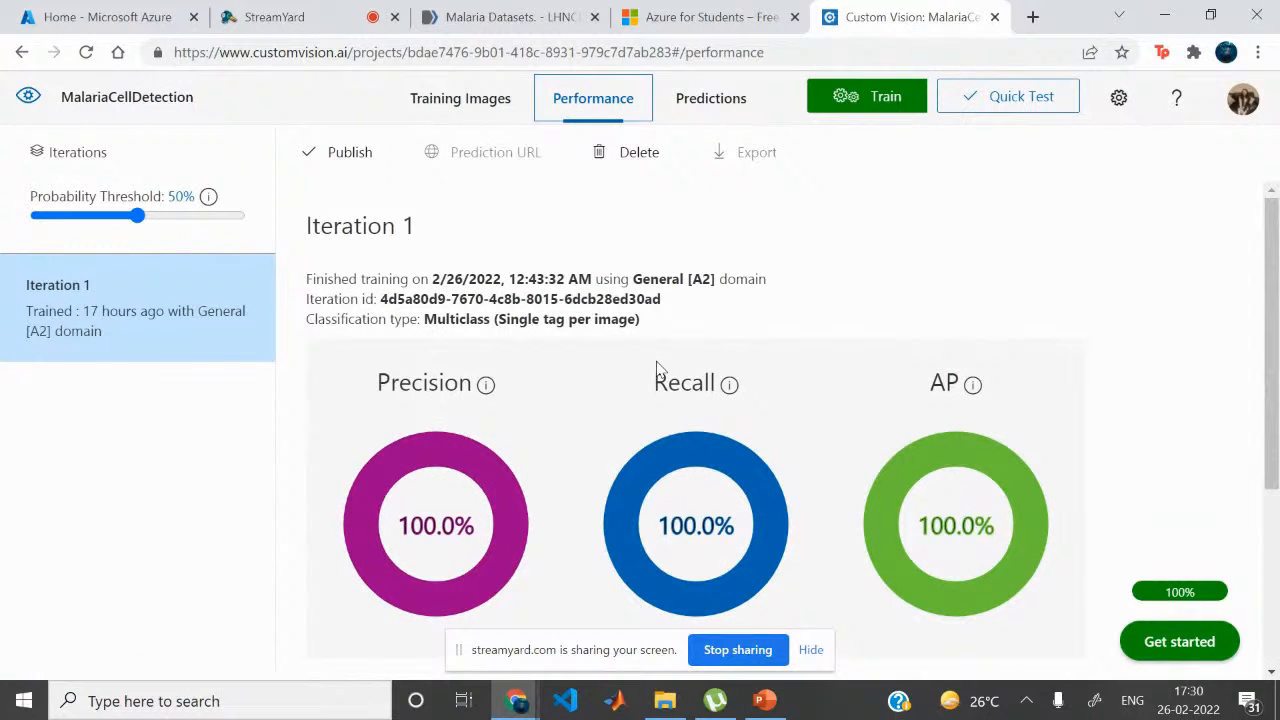
scroll(656, 370, down, 1)
scroll(656, 370, up, 1)
drag(381, 298, 670, 300)
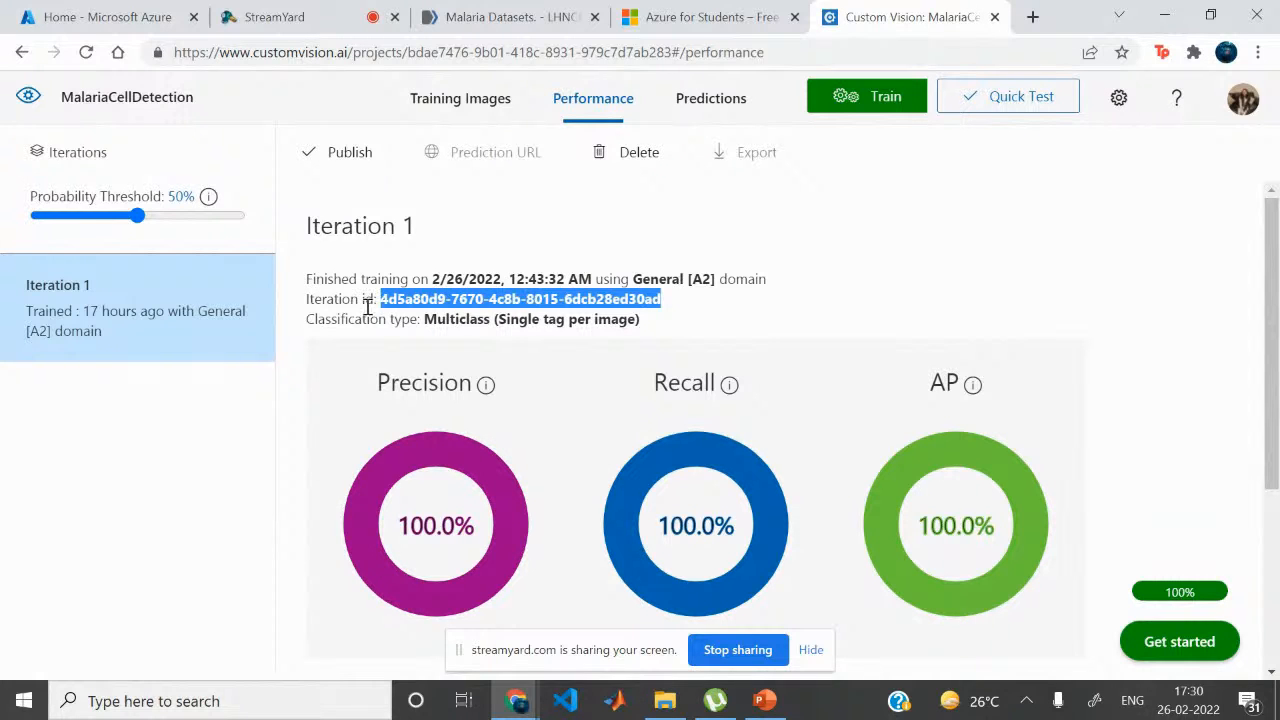
drag(310, 318, 478, 318)
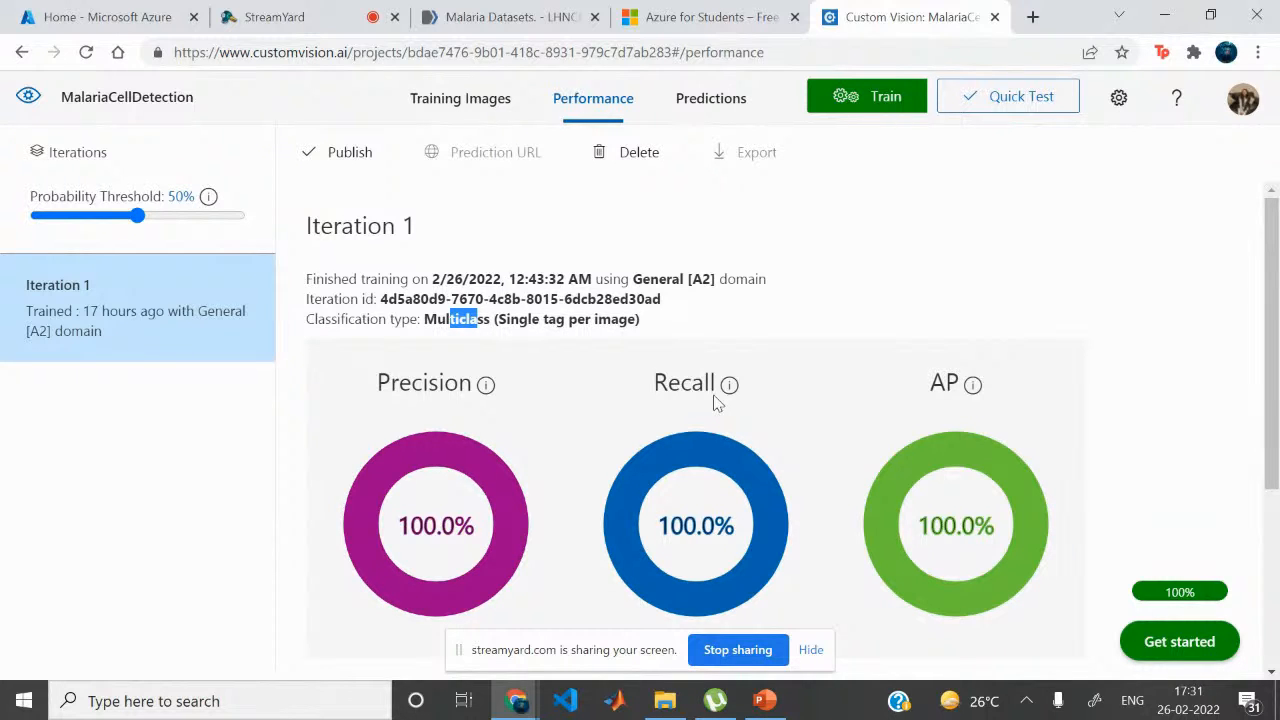
scroll(716, 402, down, 1)
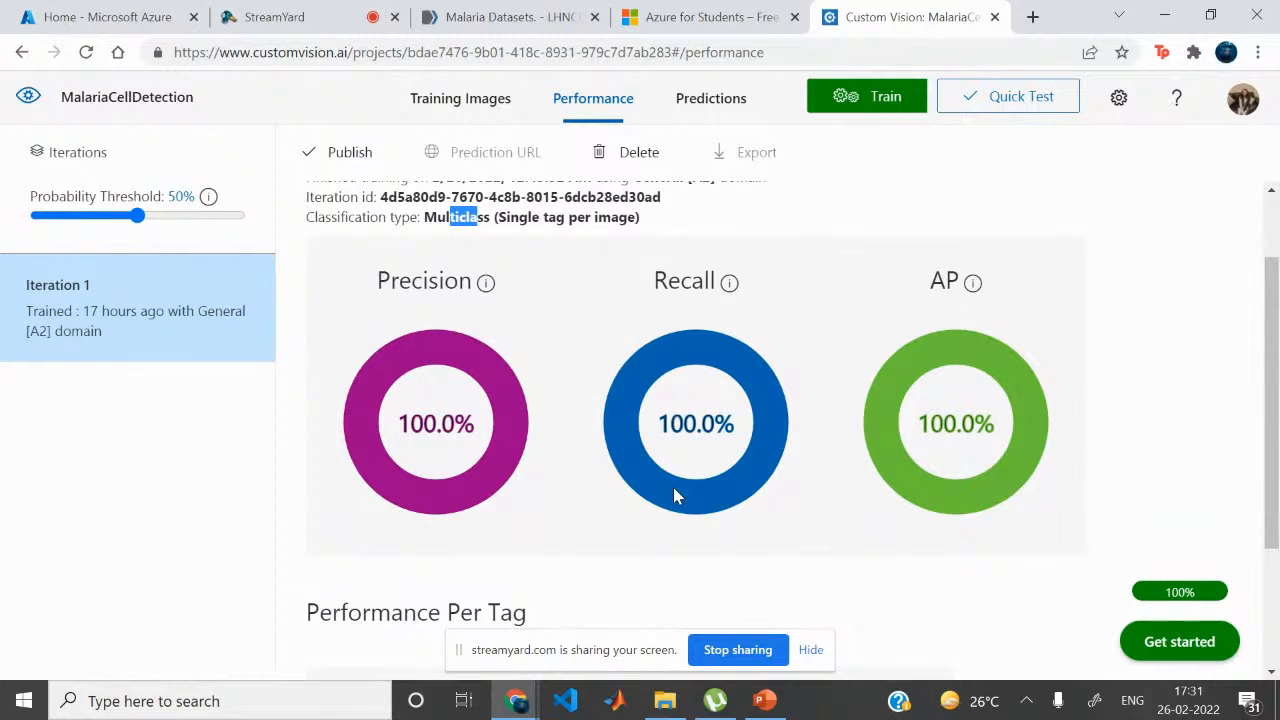
scroll(673, 487, down, 1)
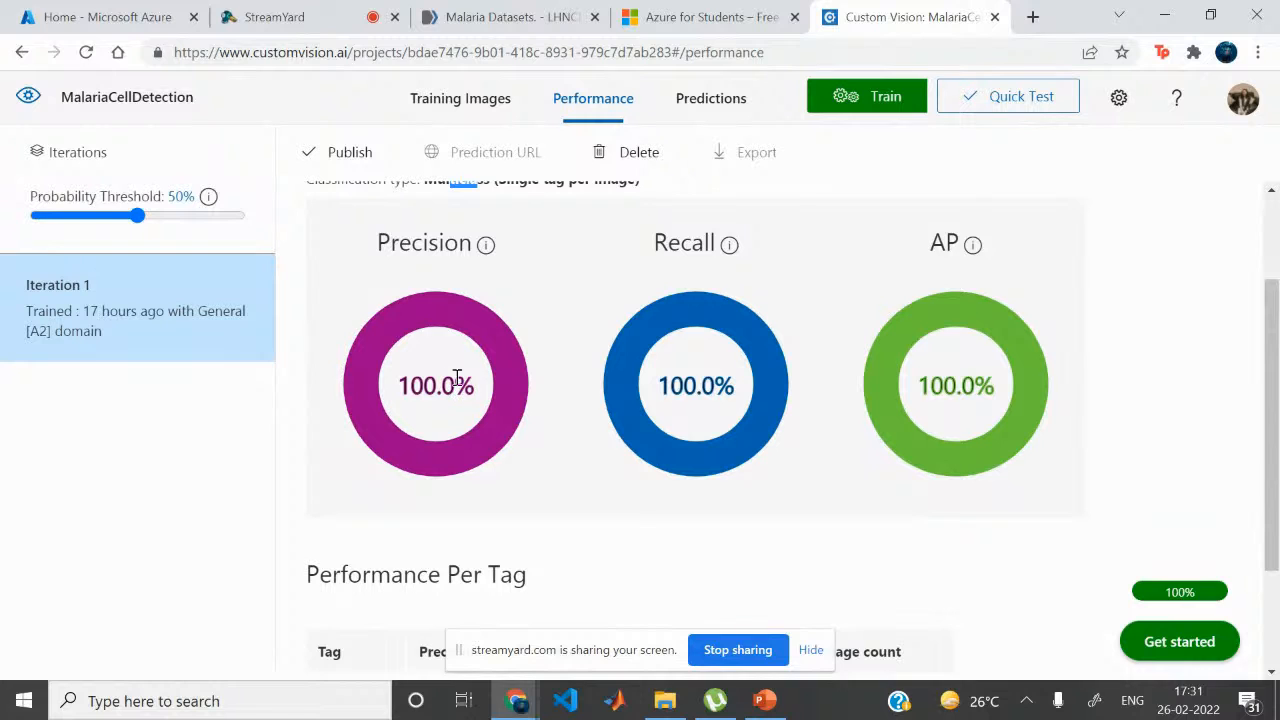
scroll(457, 374, down, 1)
scroll(457, 380, up, 1)
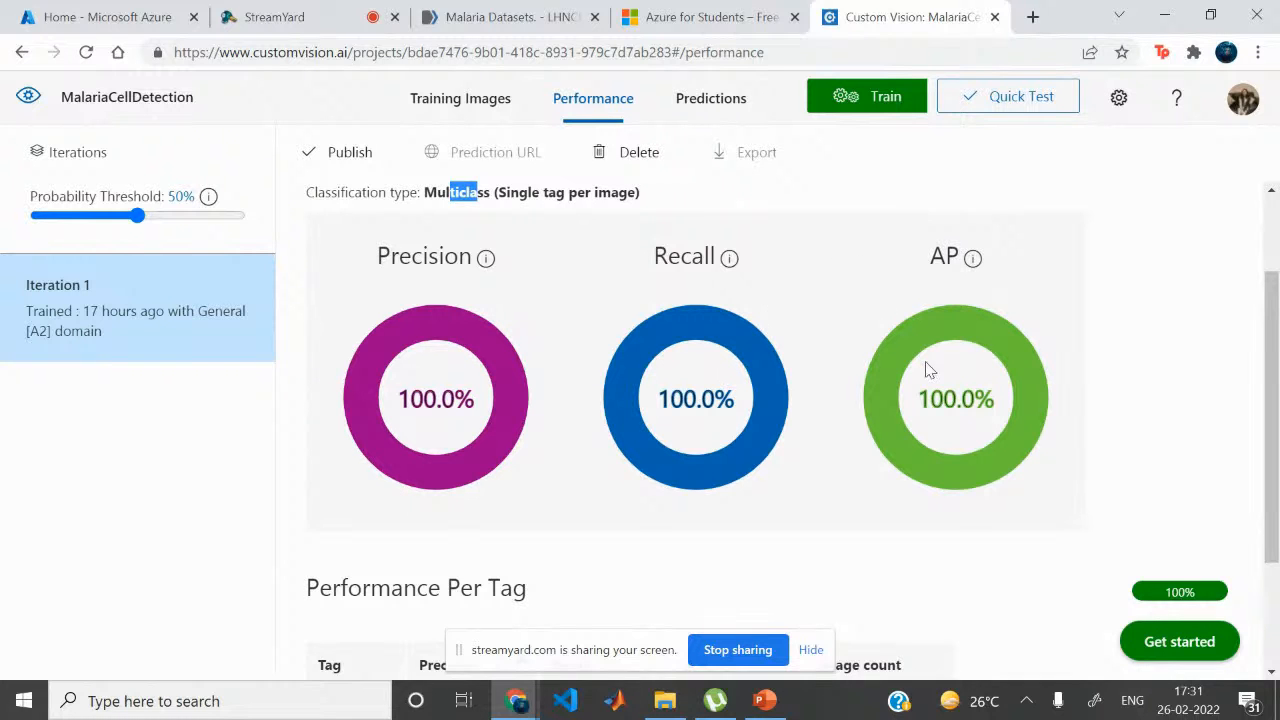
scroll(591, 465, down, 3)
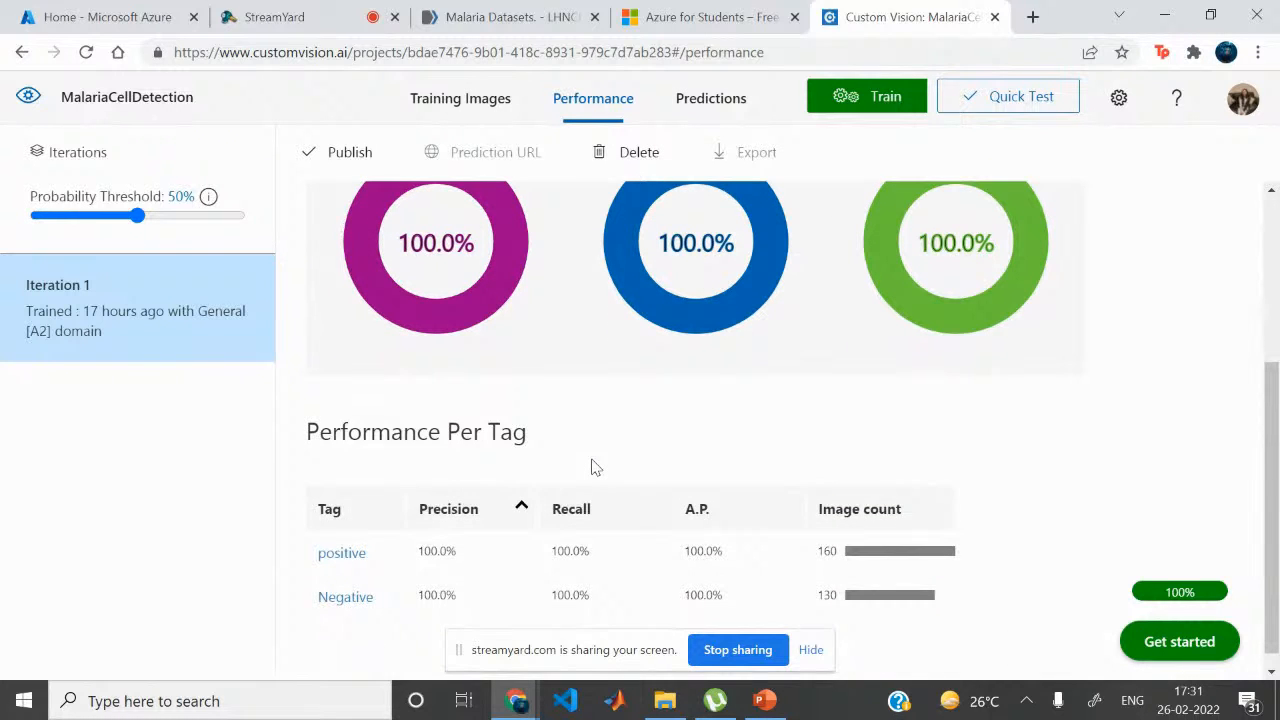
scroll(592, 466, down, 1)
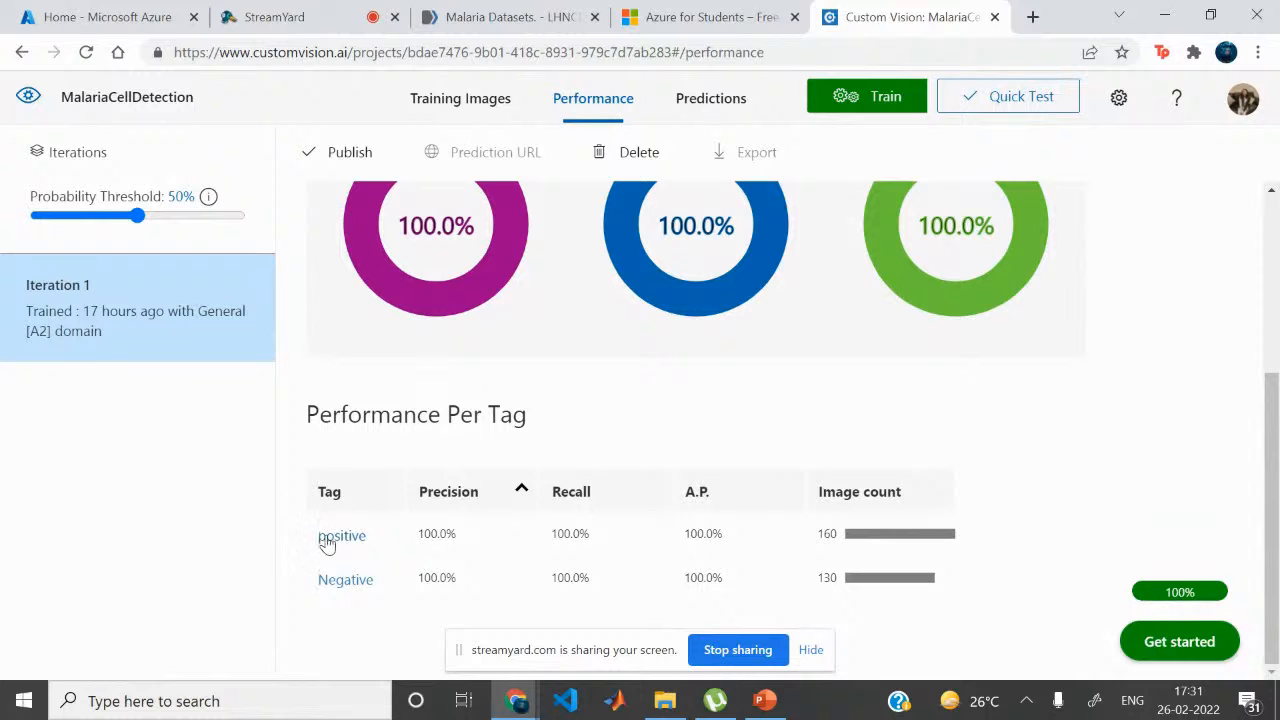
scroll(677, 453, up, 3)
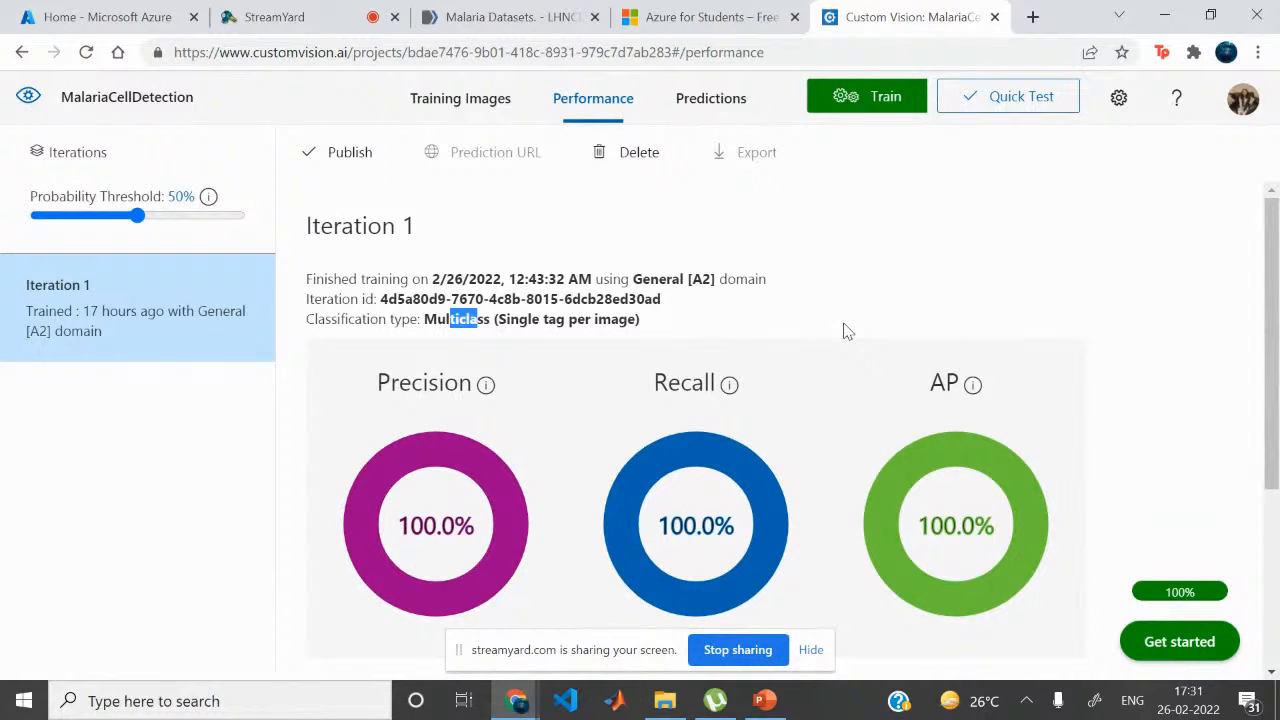
Open the project's predictions to view the previously tested images for Iteration 1.
click(712, 112)
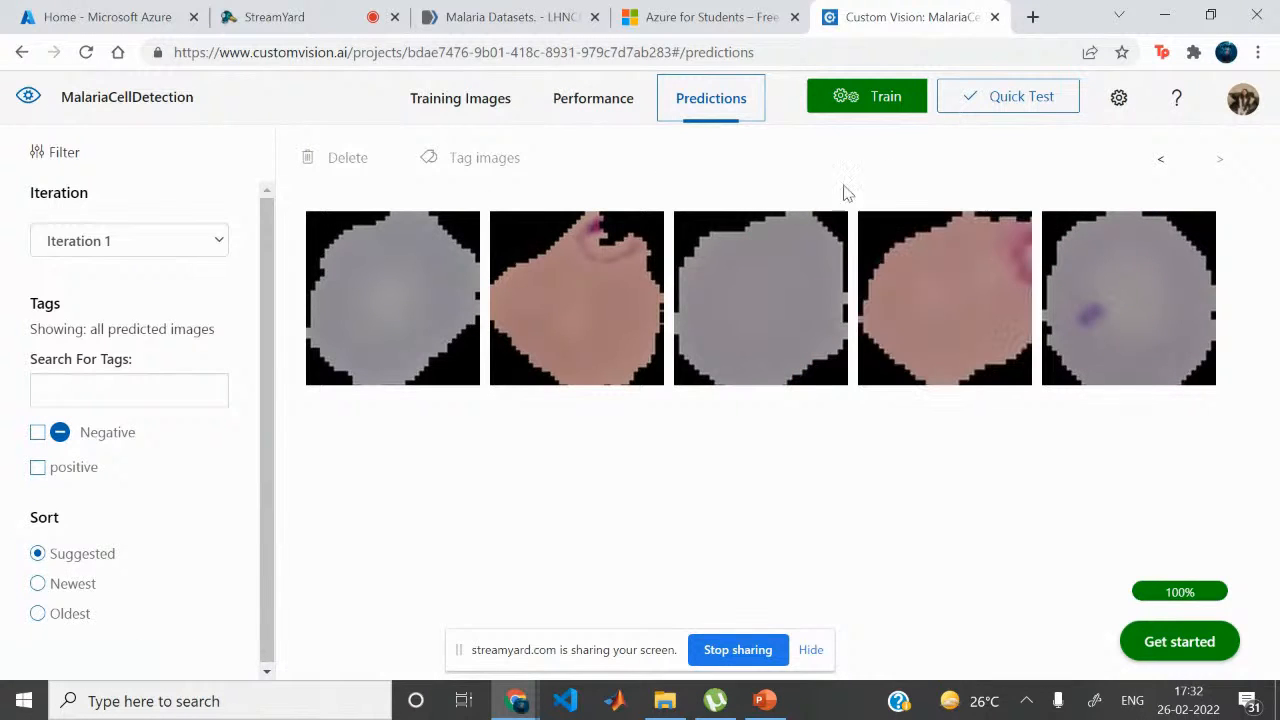
Return to Iteration 1's performance and run a Quick Test on the Test_Uninfected image C177P138NThinF_IMG_20151201_143025_cell_16.
click(625, 112)
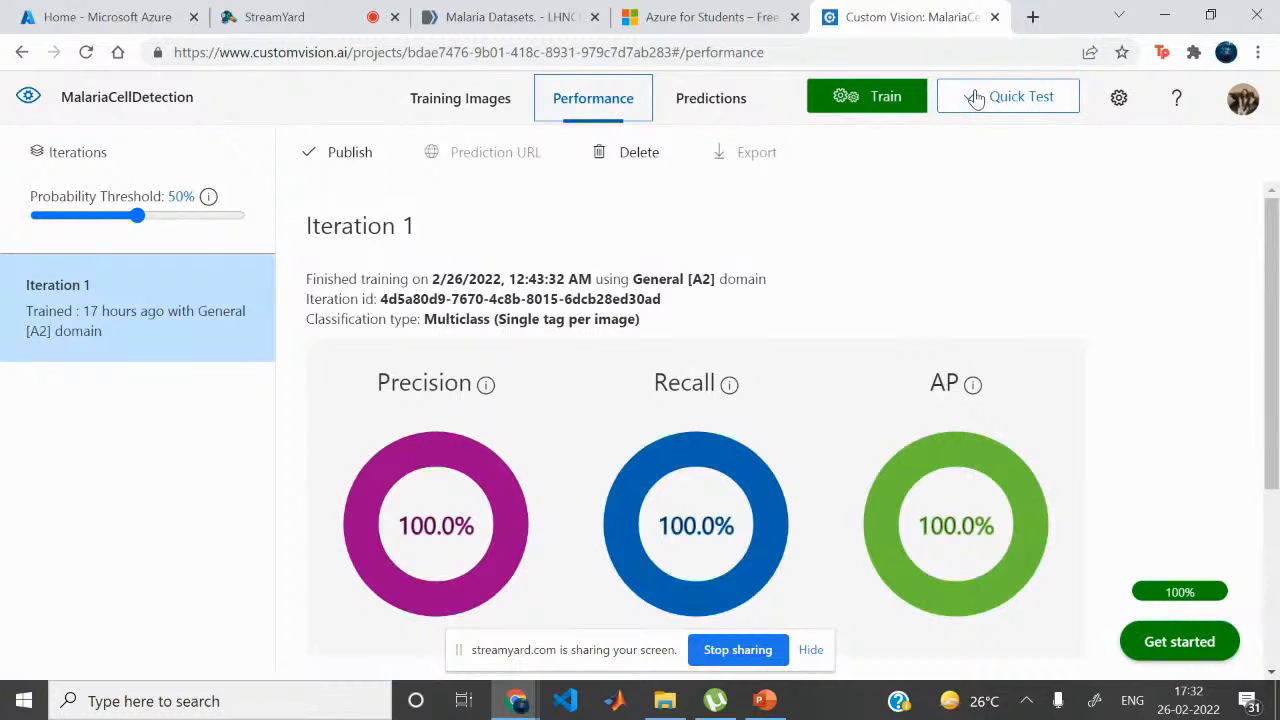
click(989, 96)
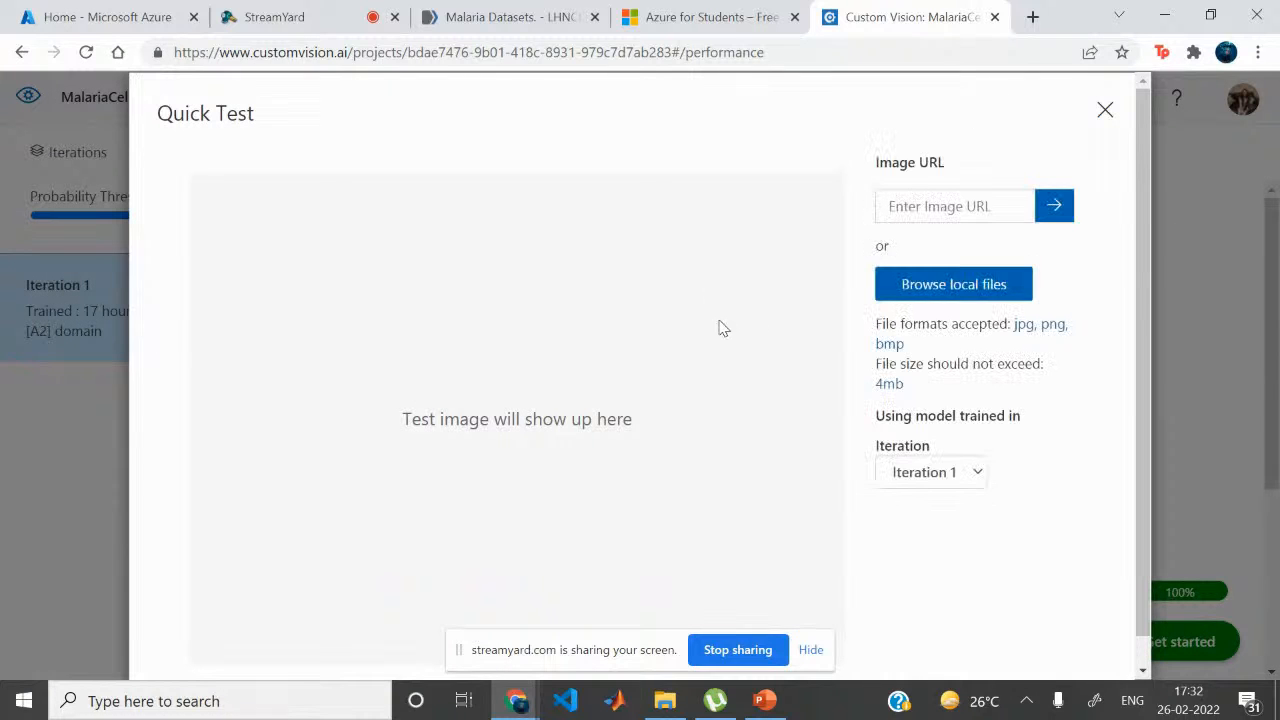
scroll(666, 437, down, 1)
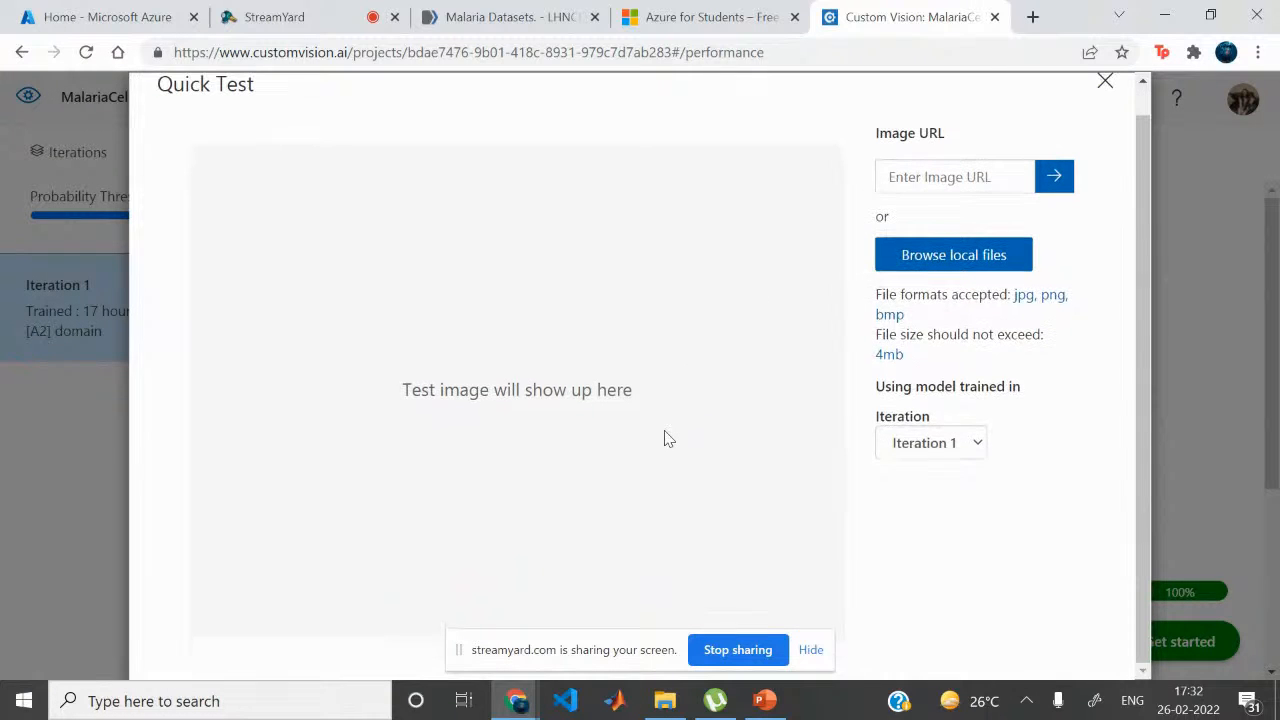
scroll(666, 437, up, 1)
click(922, 286)
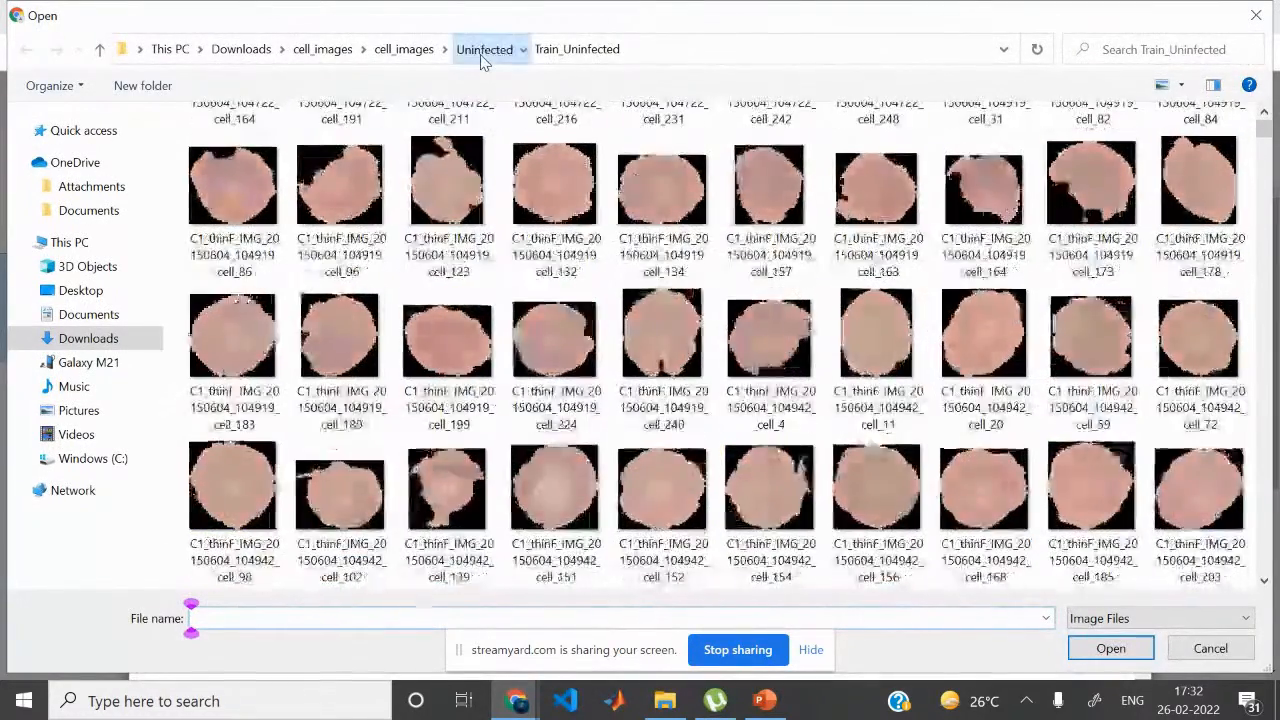
click(483, 50)
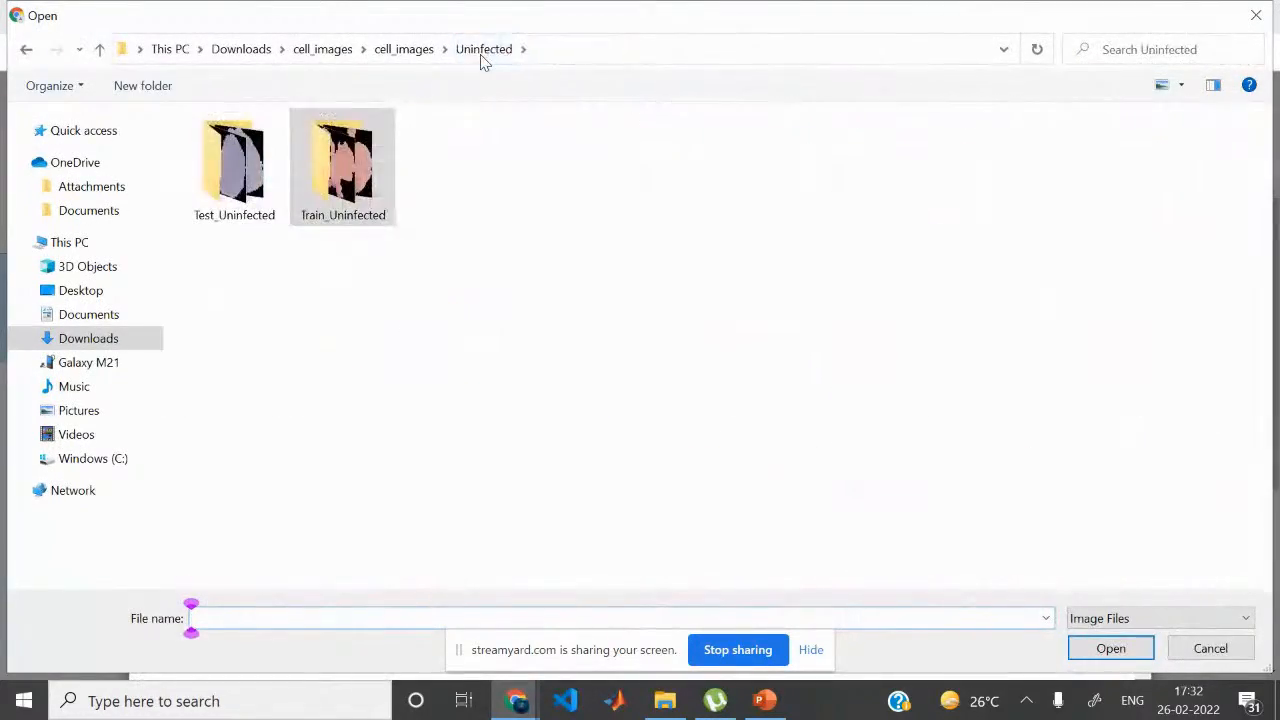
double_click(200, 170)
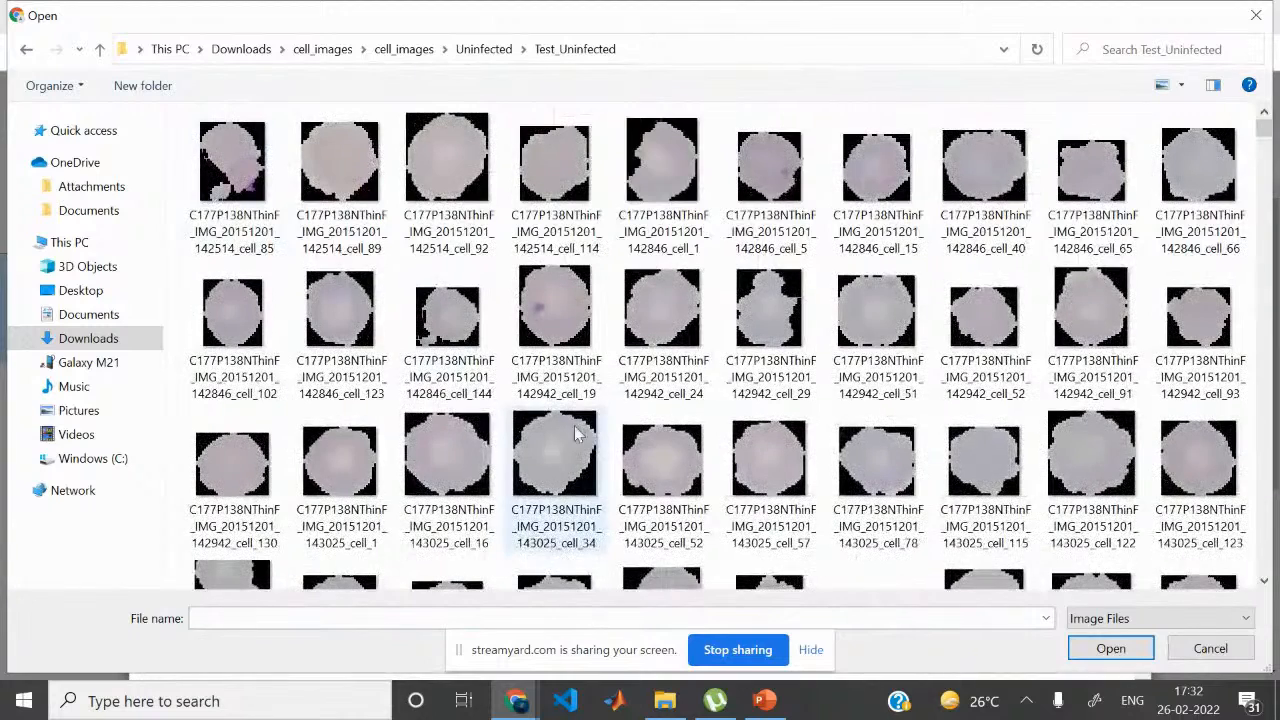
double_click(476, 427)
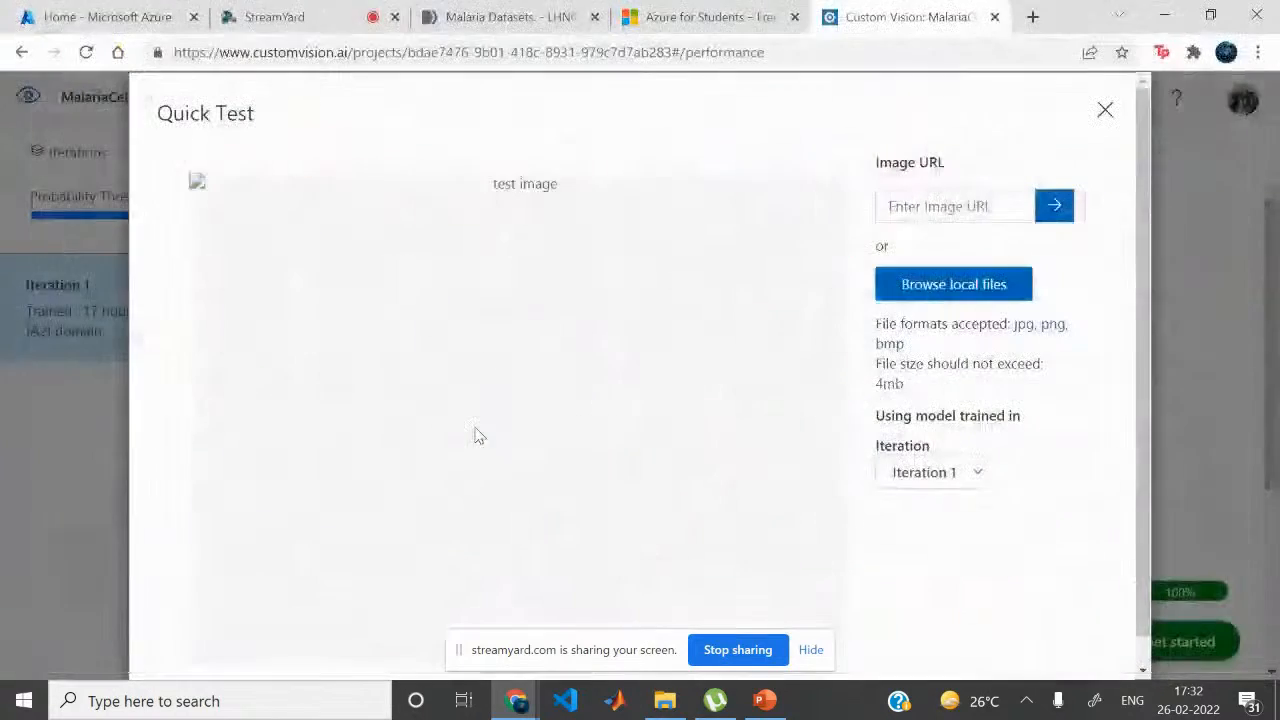
scroll(924, 484, down, 1)
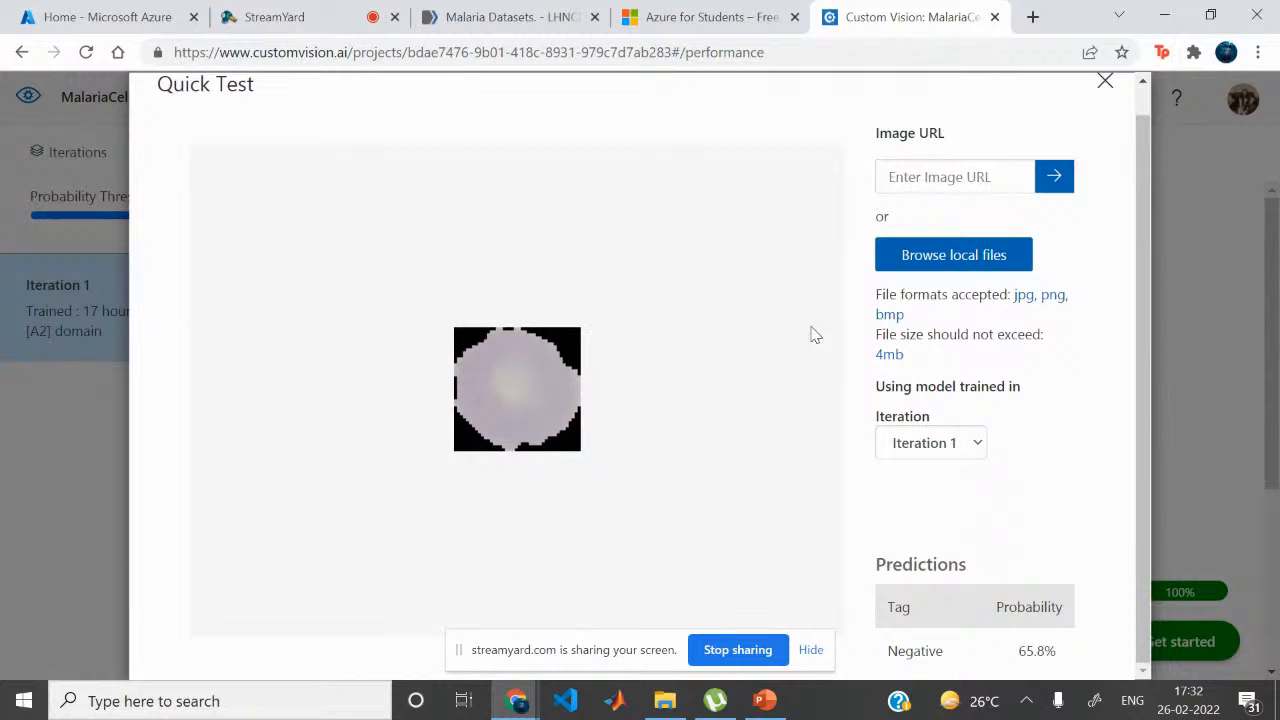
Run a Quick Test on a local cell image from the Test Parasitized folder, and close the Quick Test.
click(953, 257)
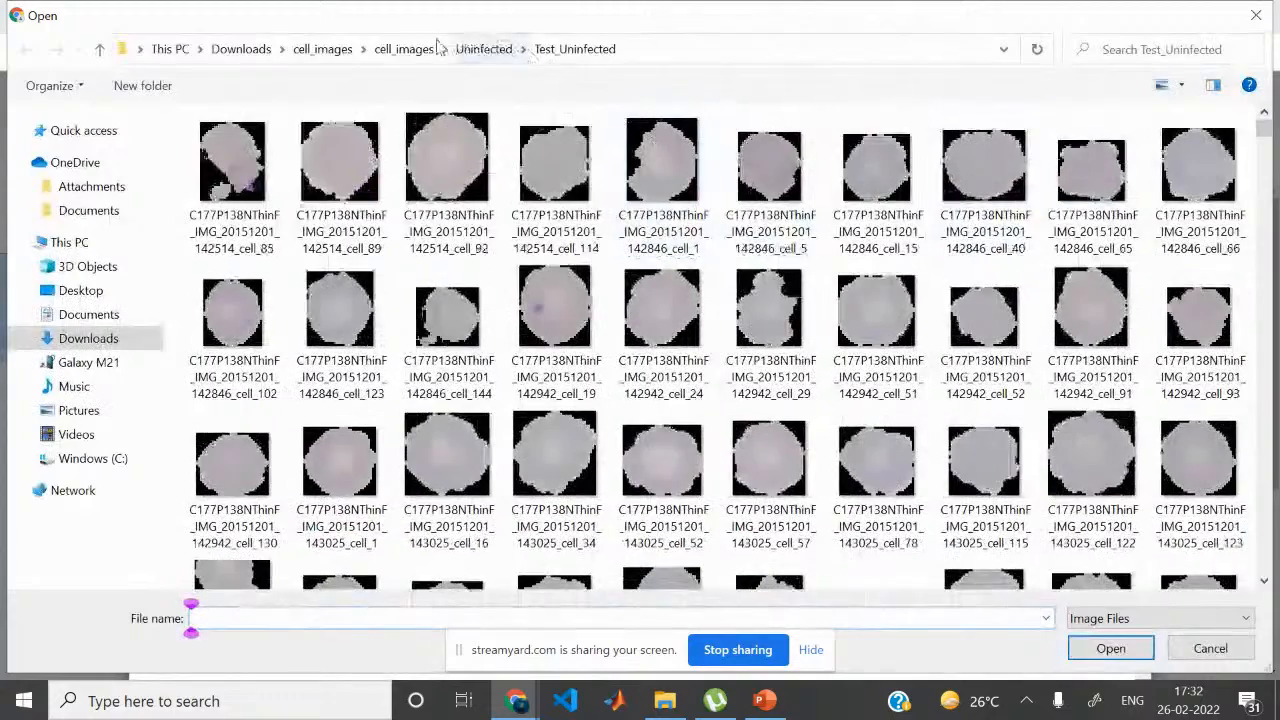
click(405, 48)
double_click(295, 145)
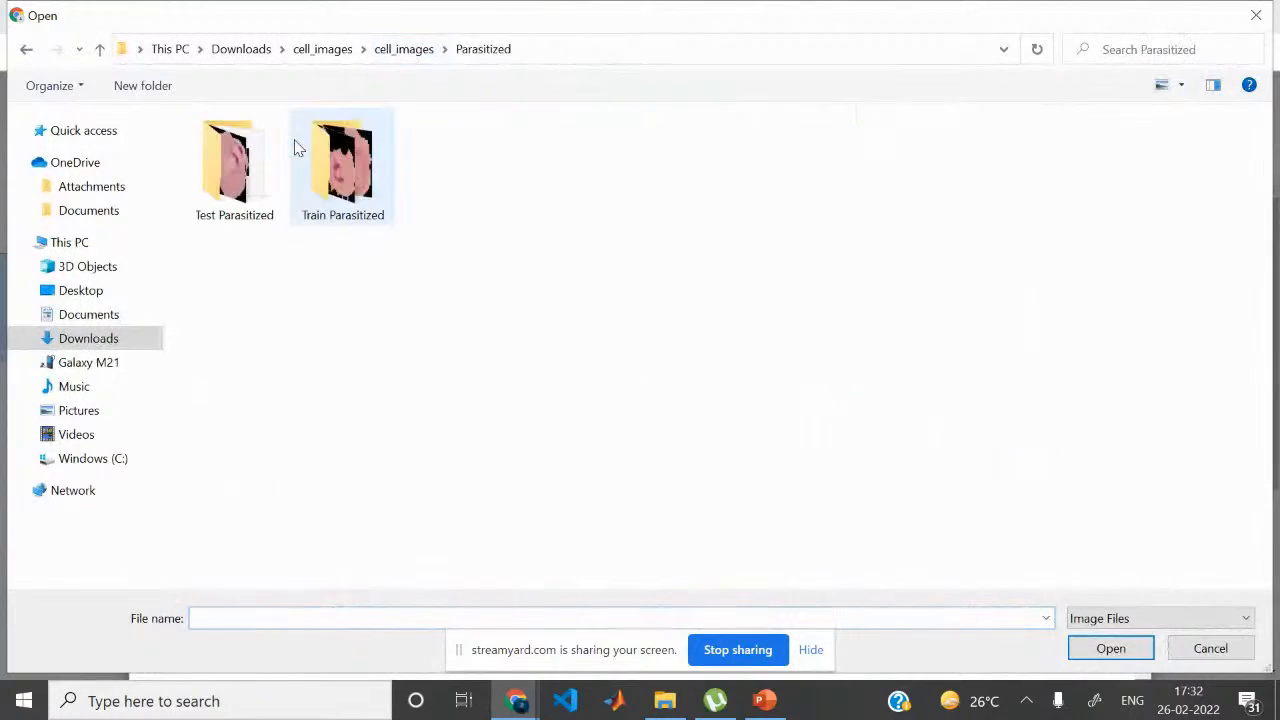
double_click(220, 143)
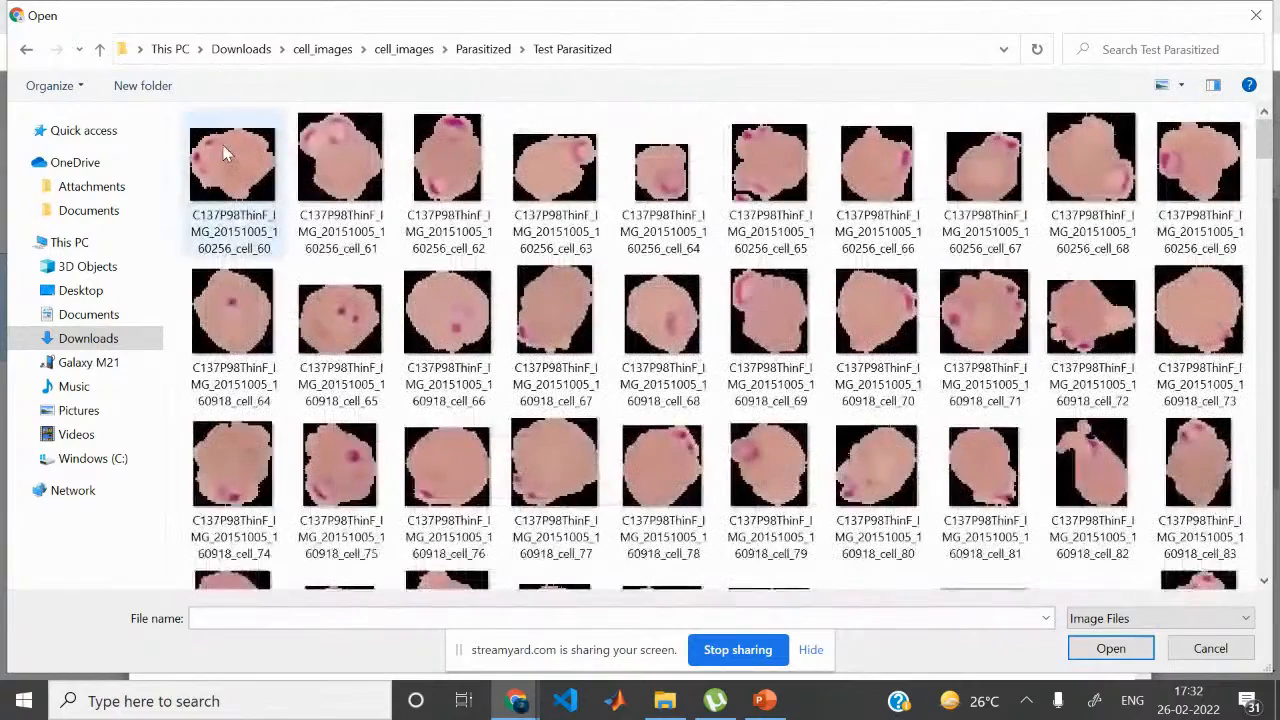
double_click(463, 340)
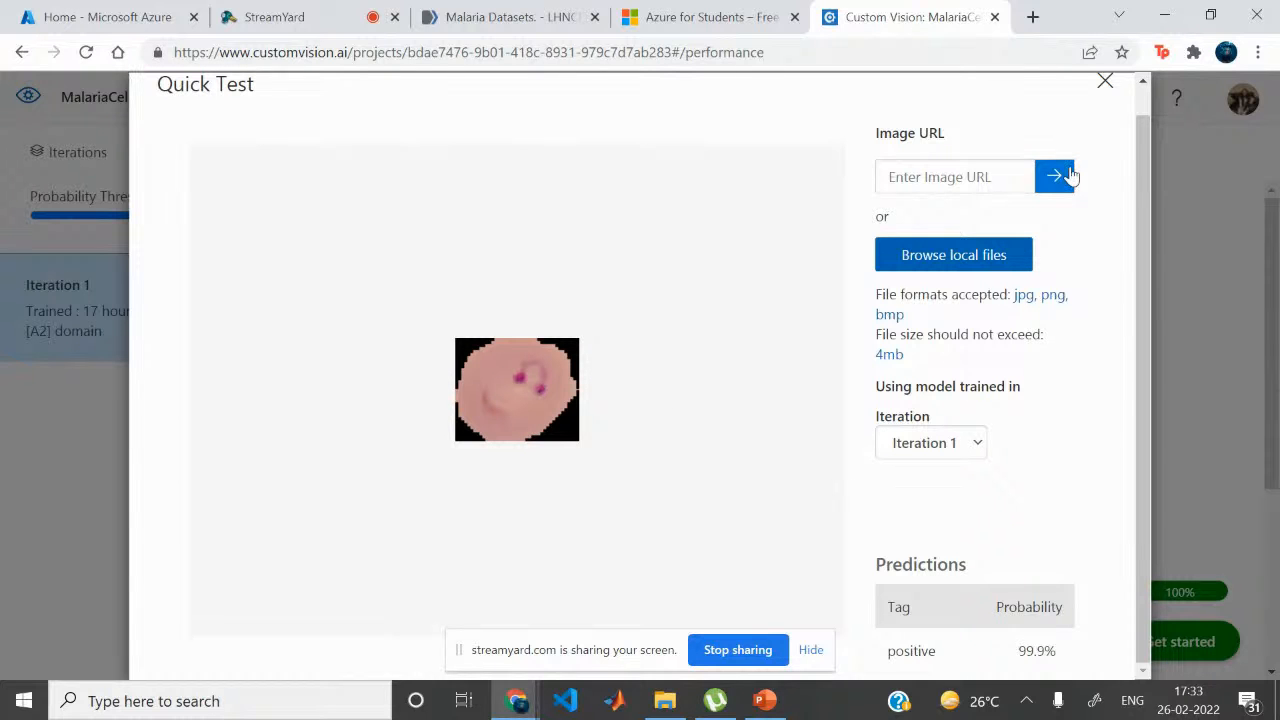
click(1106, 84)
Examine Iteration 1's precision, recall and AP charts, training details, and the Performance Per Tag section.
scroll(826, 374, down, 2)
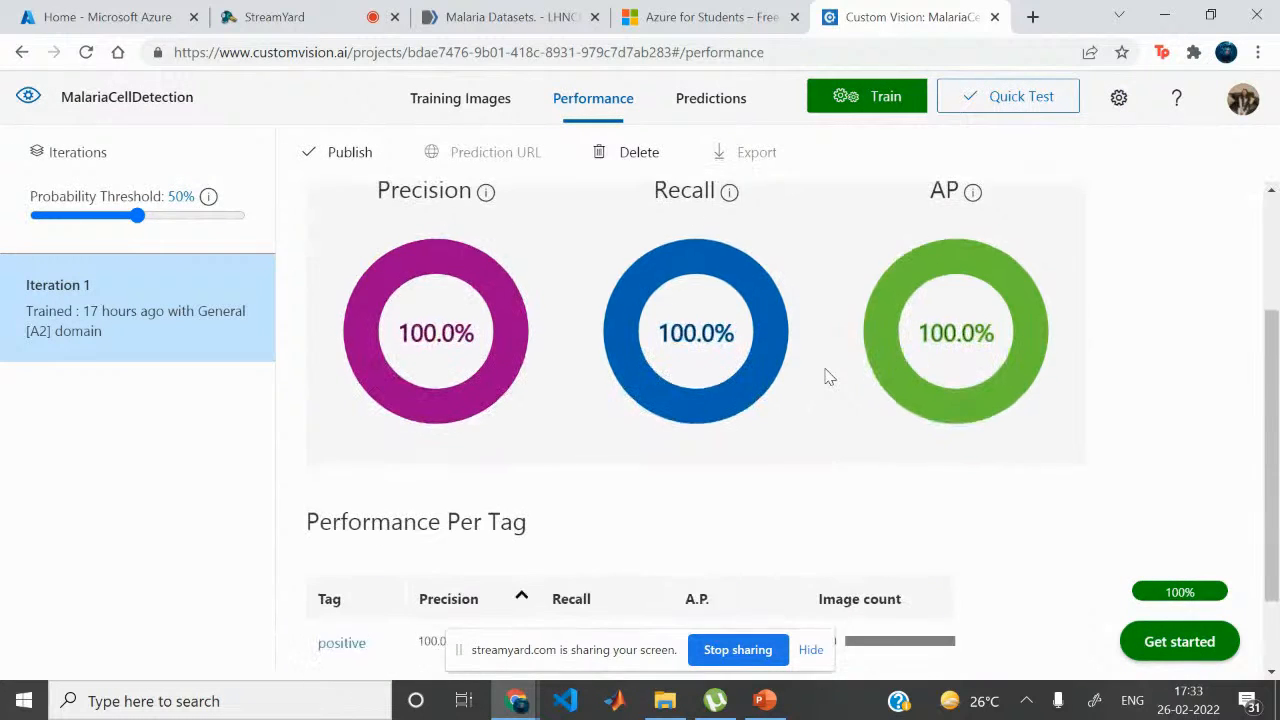
scroll(828, 376, up, 1)
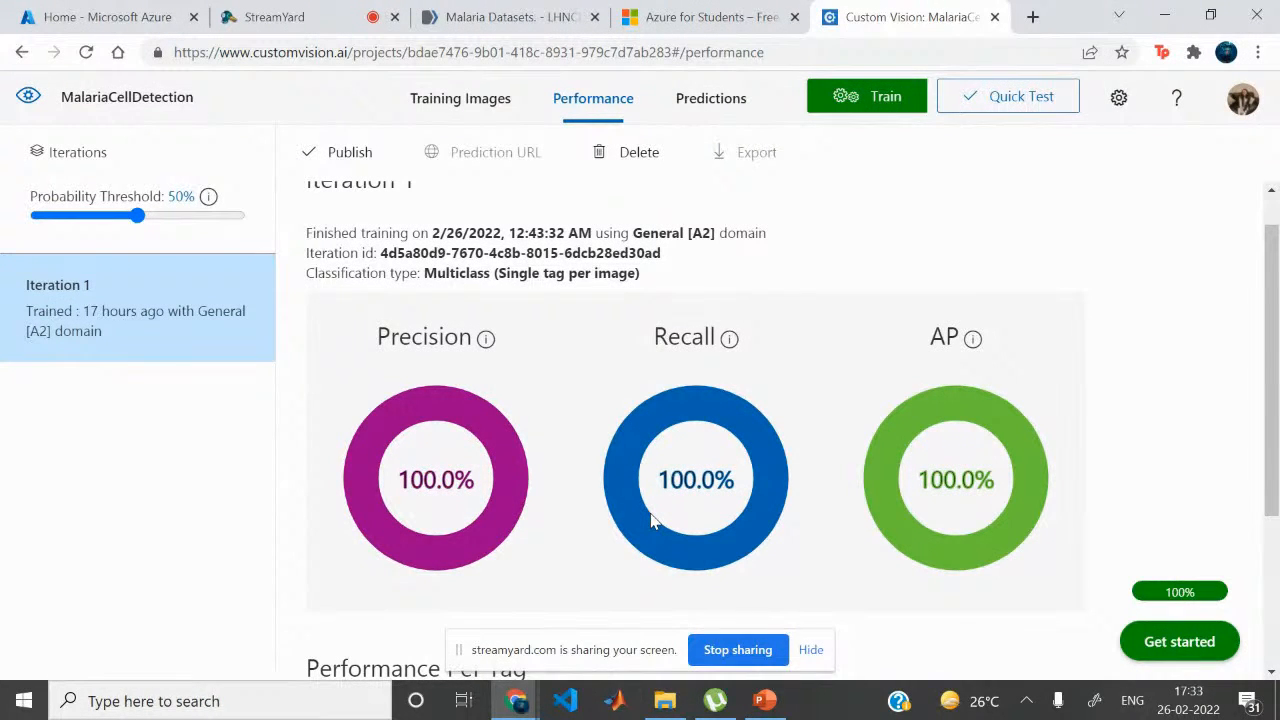
scroll(652, 520, down, 2)
scroll(686, 401, up, 1)
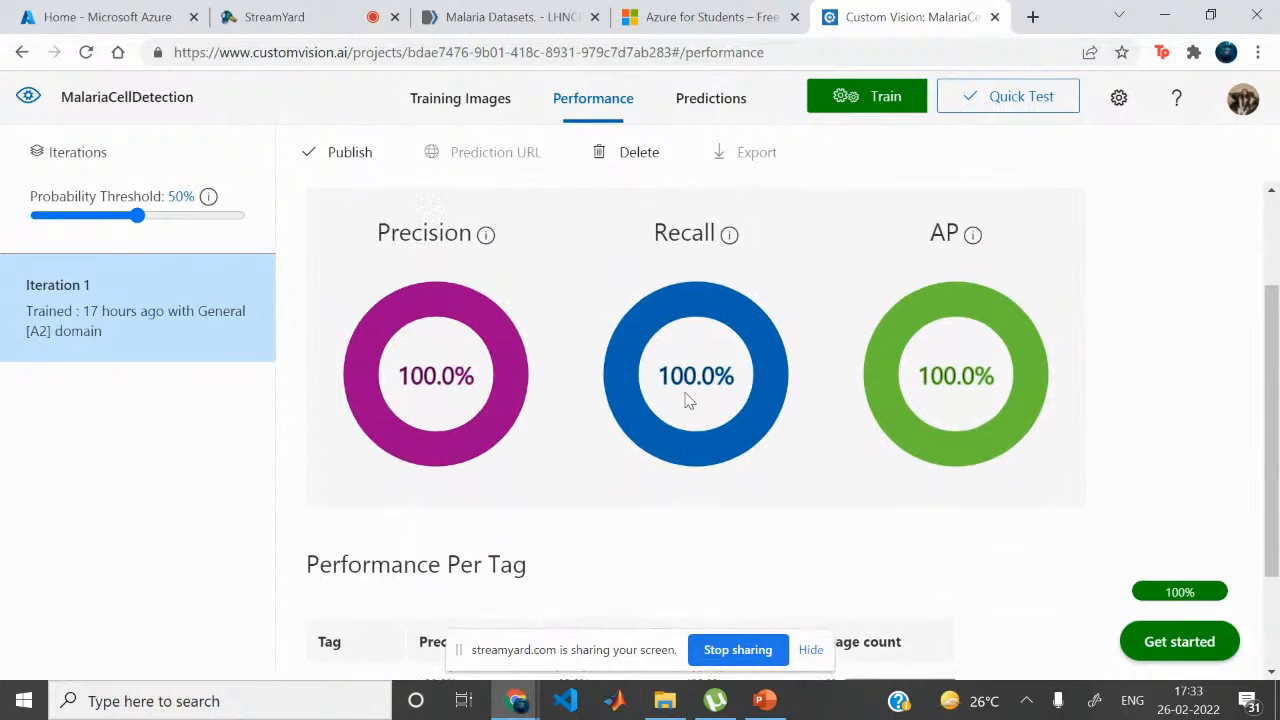
scroll(686, 401, down, 2)
scroll(499, 420, up, 3)
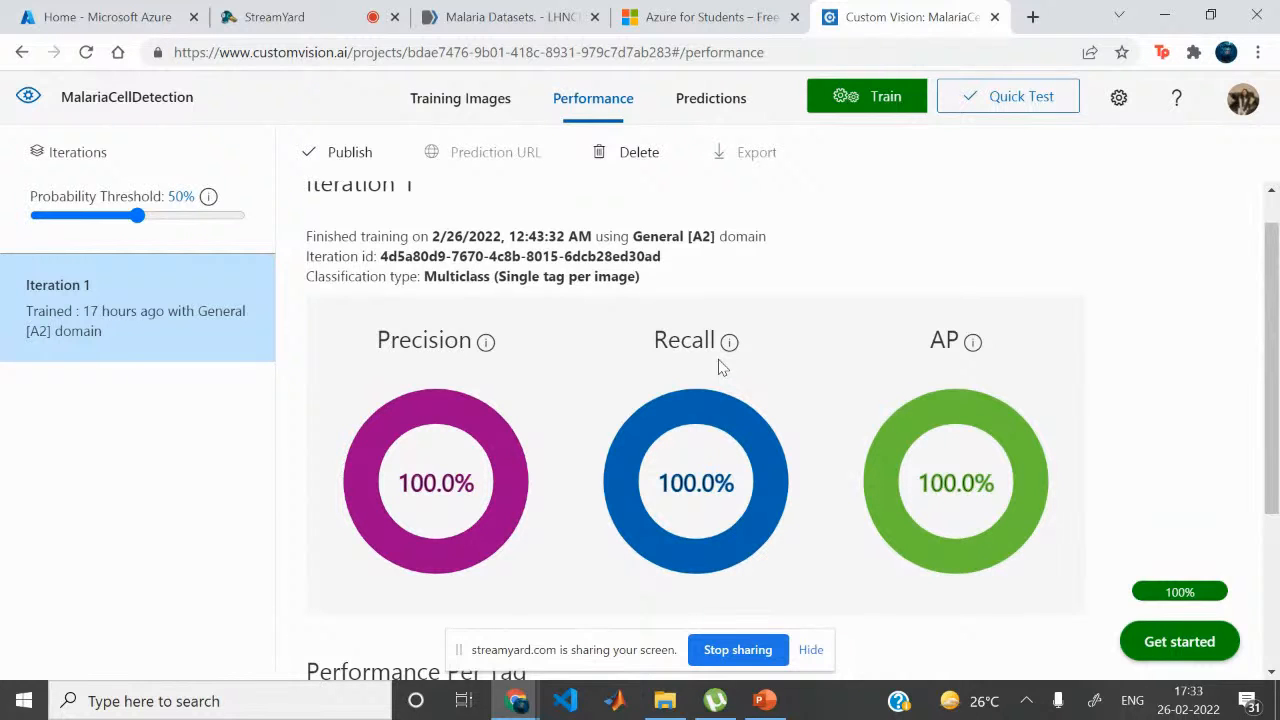
scroll(740, 430, down, 1)
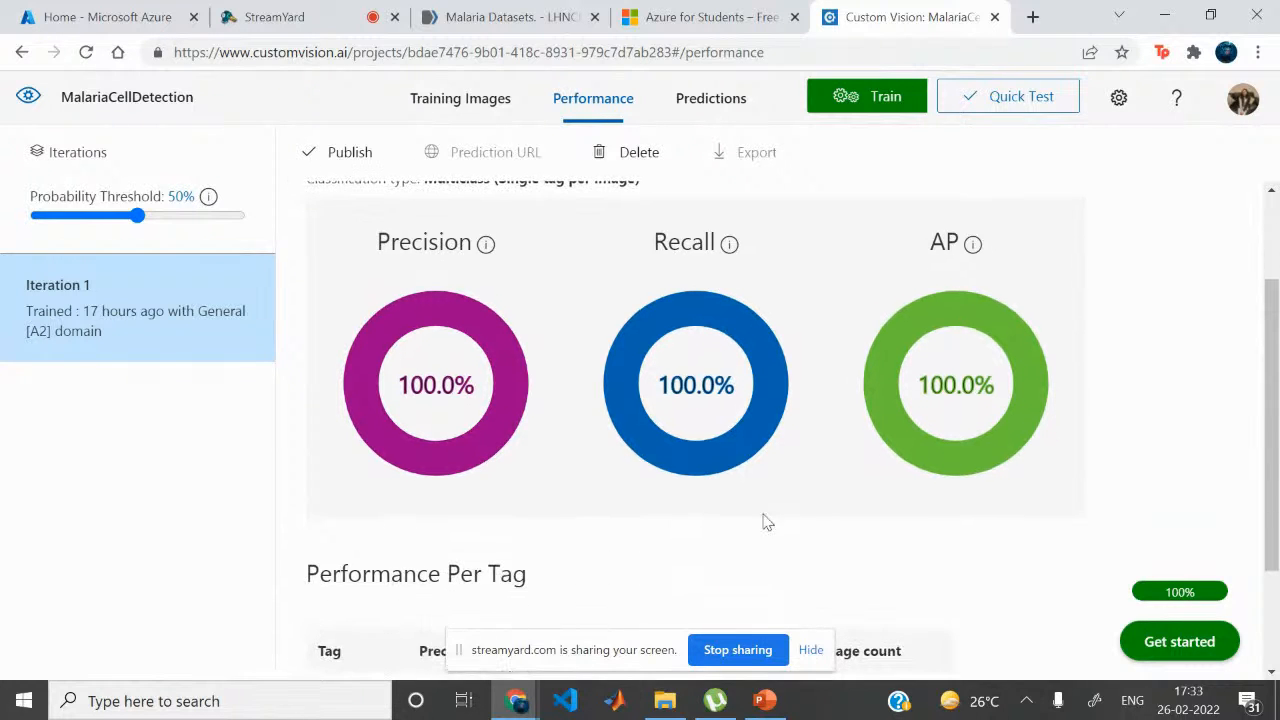
scroll(794, 491, up, 2)
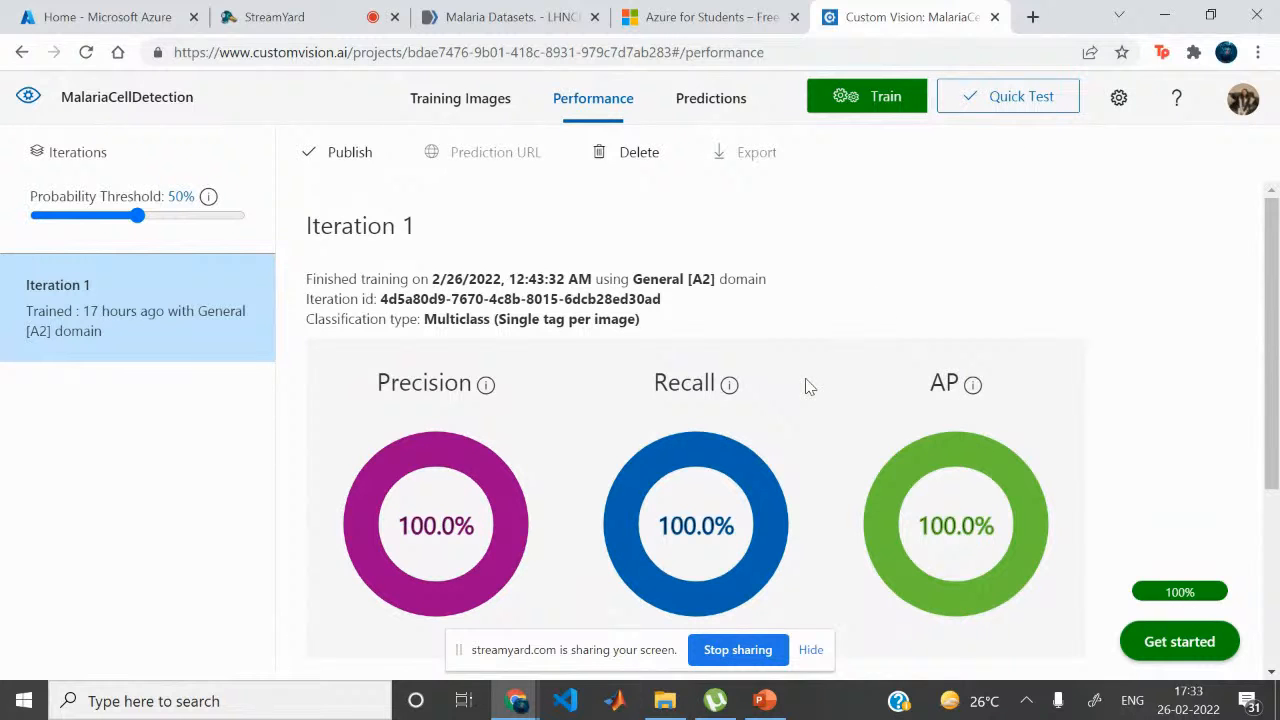
Switch to the CUSTOM VISION presentation in PowerPoint.
click(765, 700)
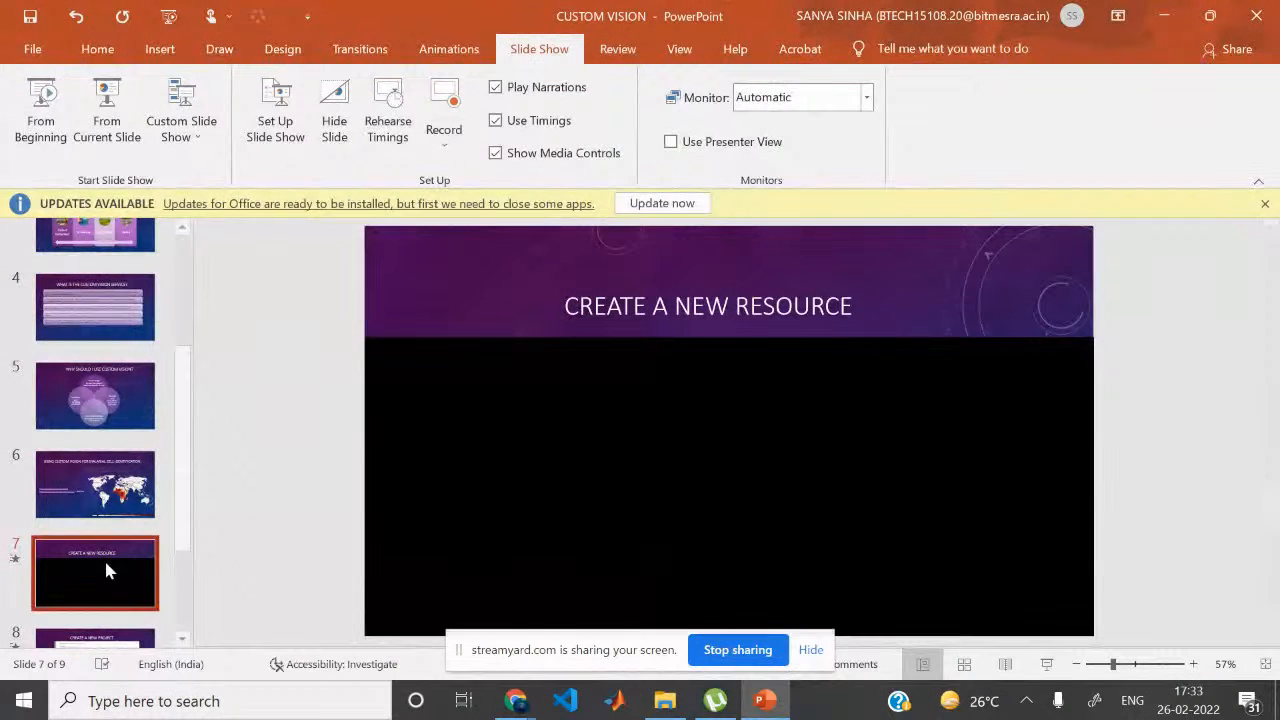